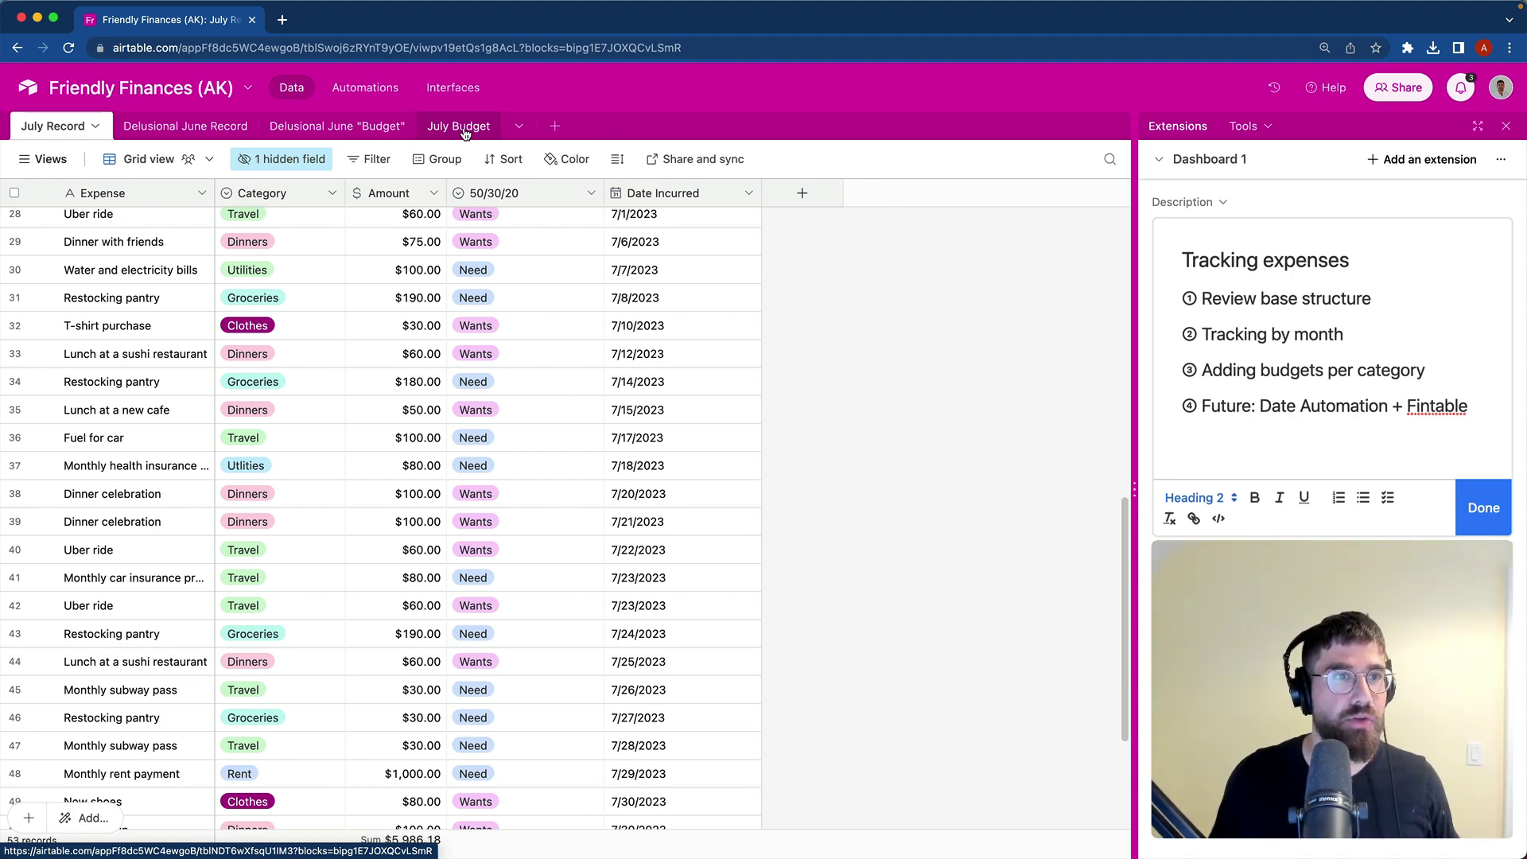
Step: Compare the Delusional June Record expenses with the July Record expenses
left_click(231, 132)
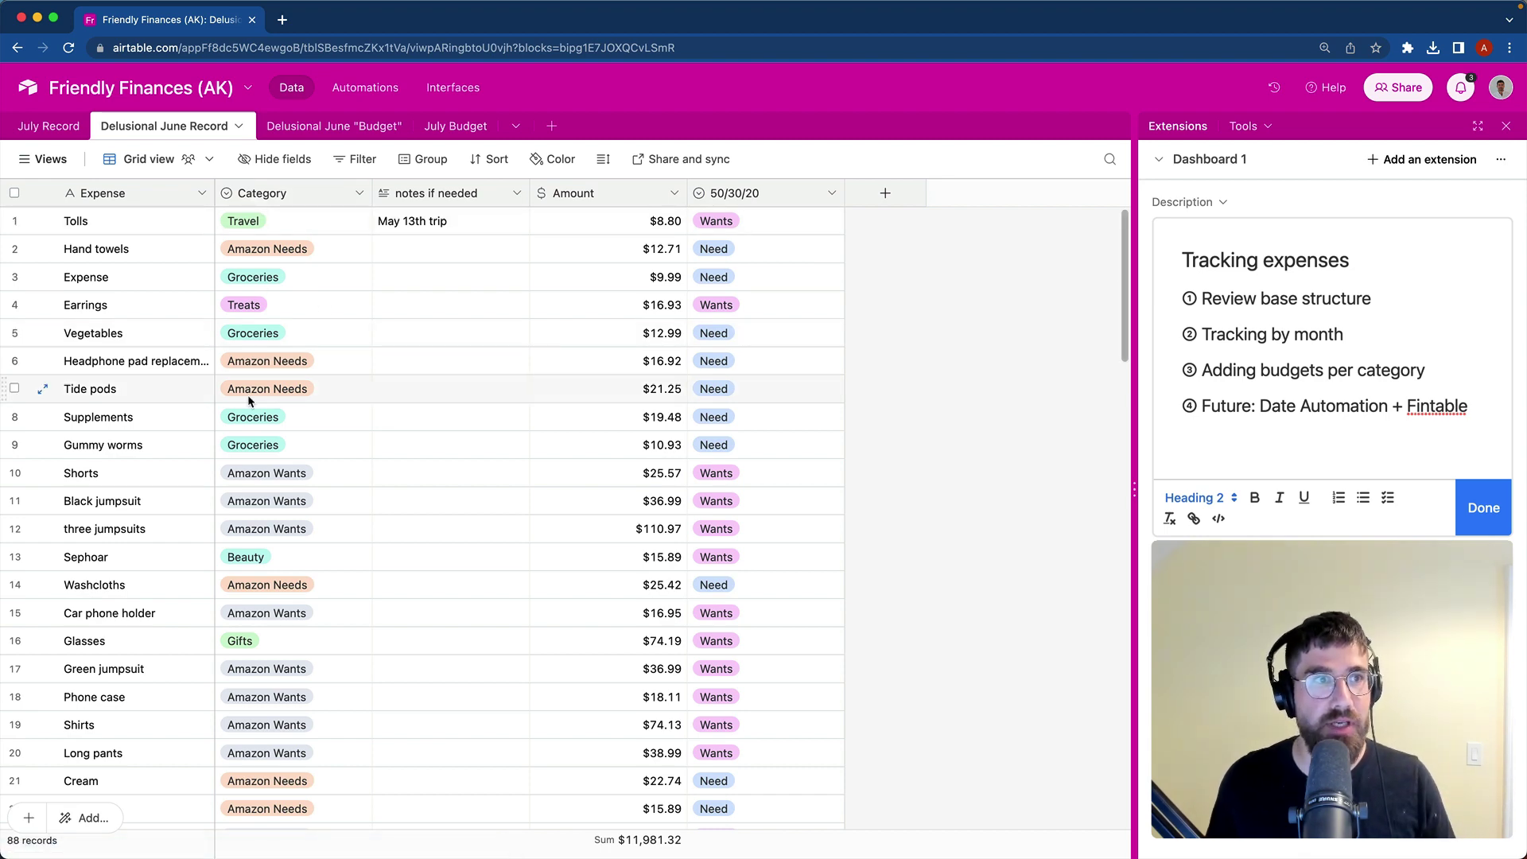
left_click(49, 126)
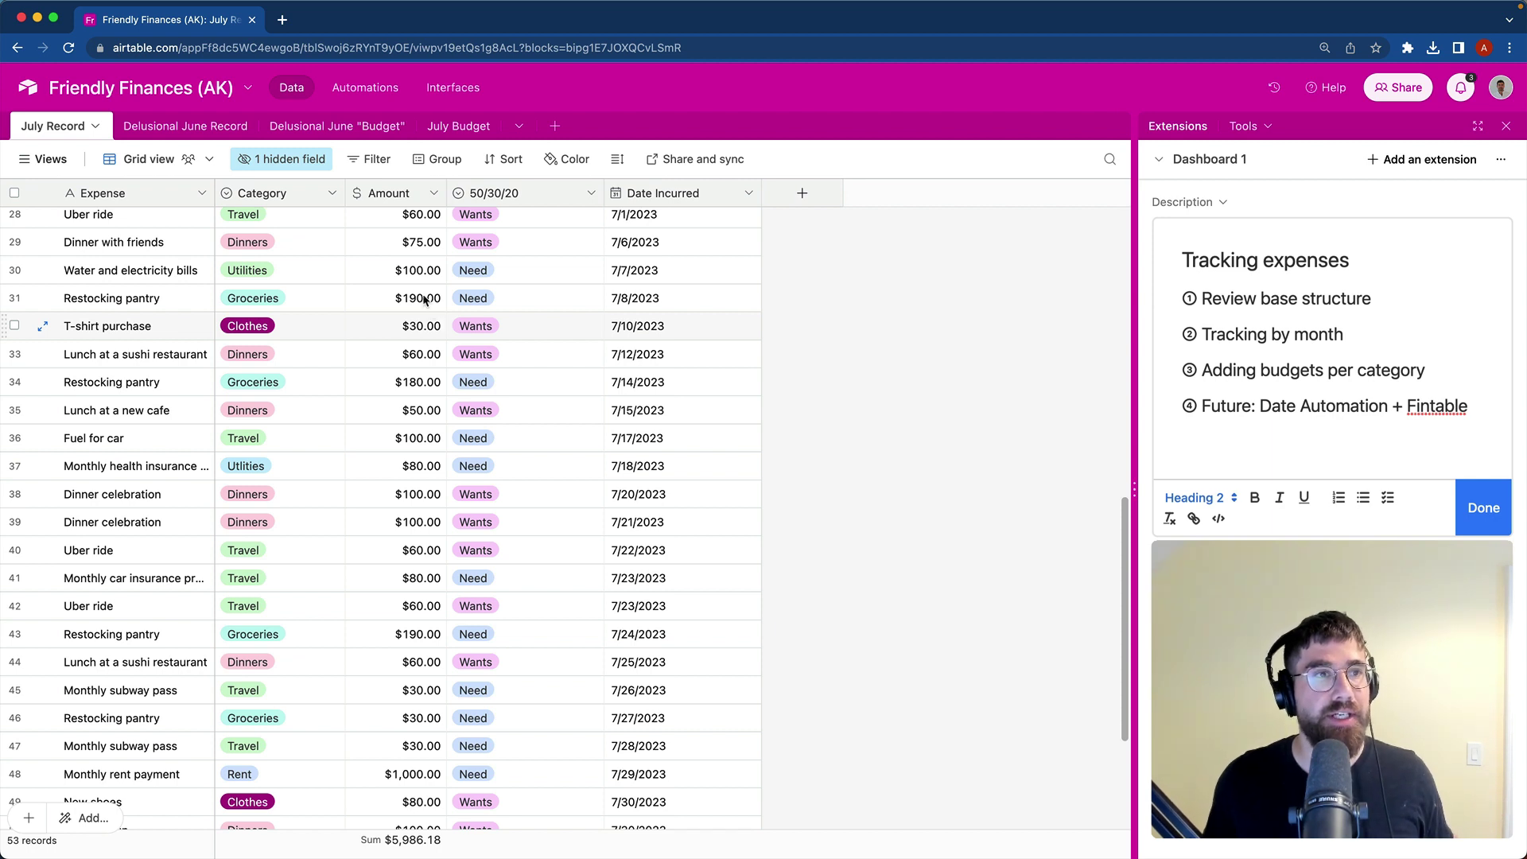
left_click(189, 129)
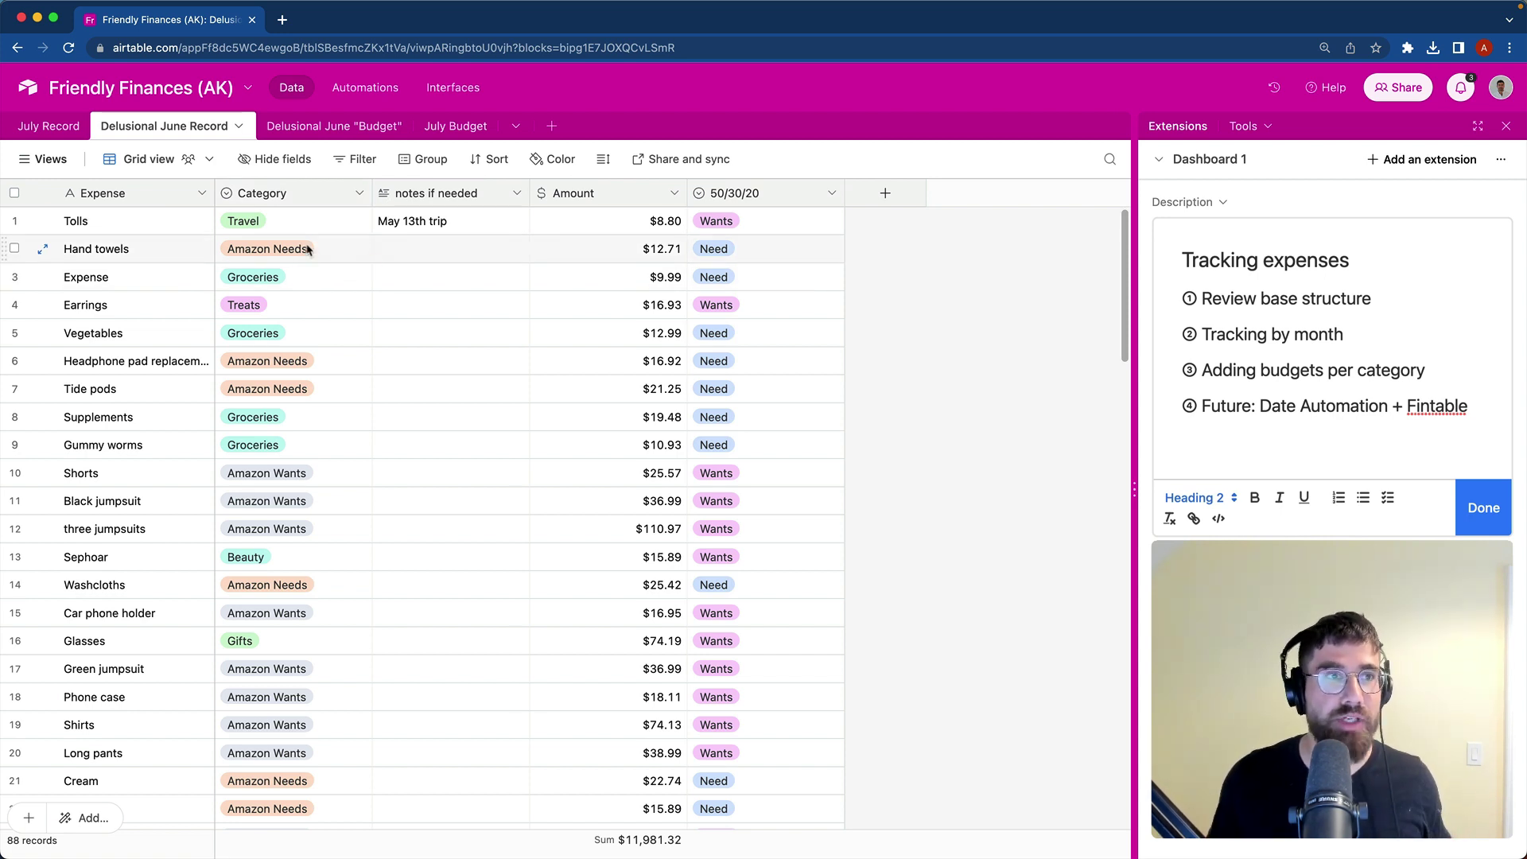
left_click(44, 126)
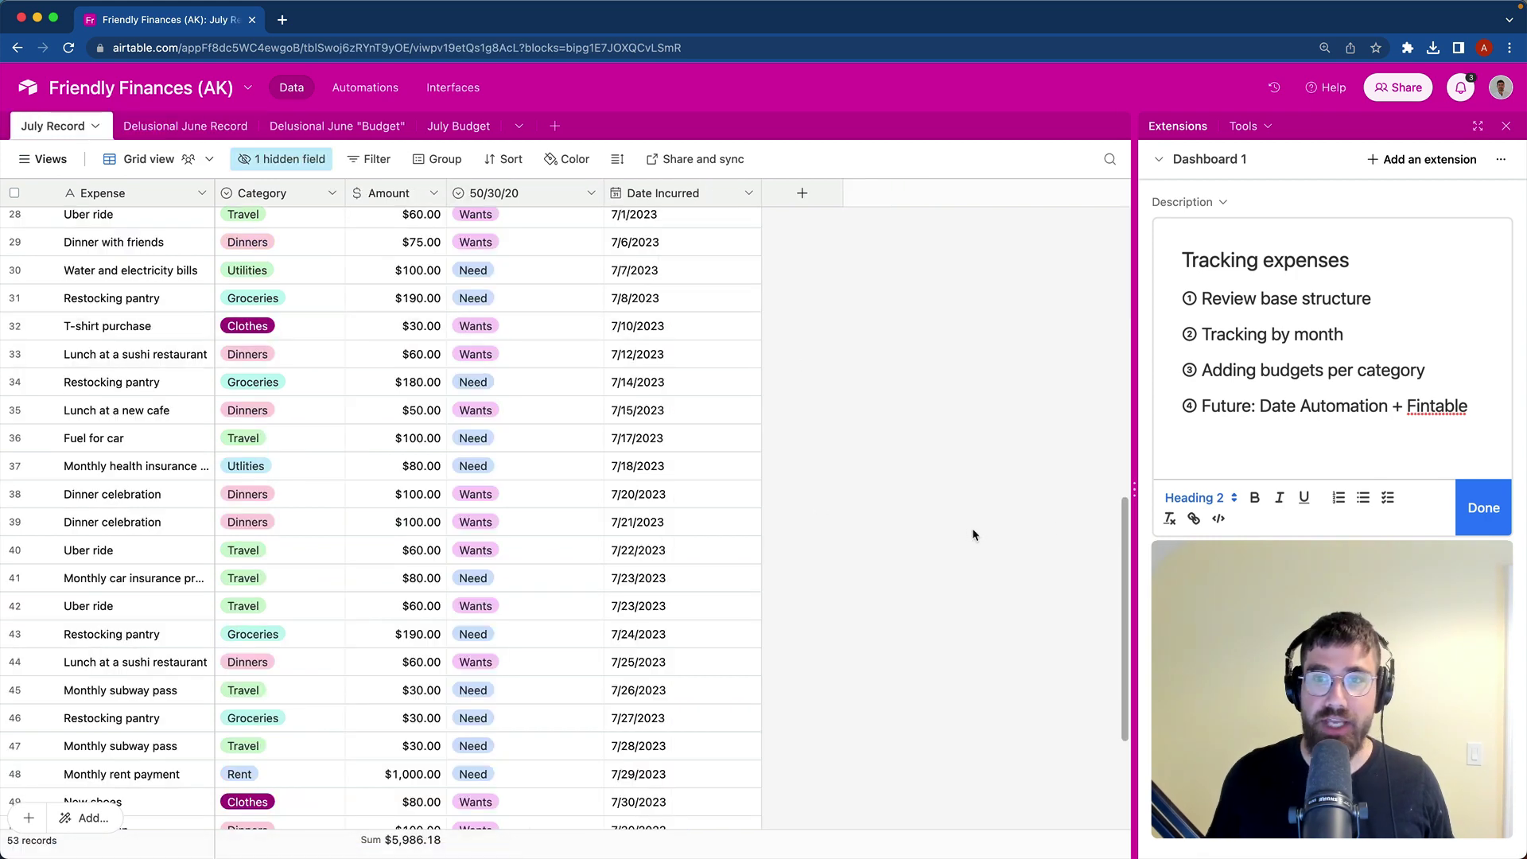
left_click_drag(1124, 515, 1118, 234)
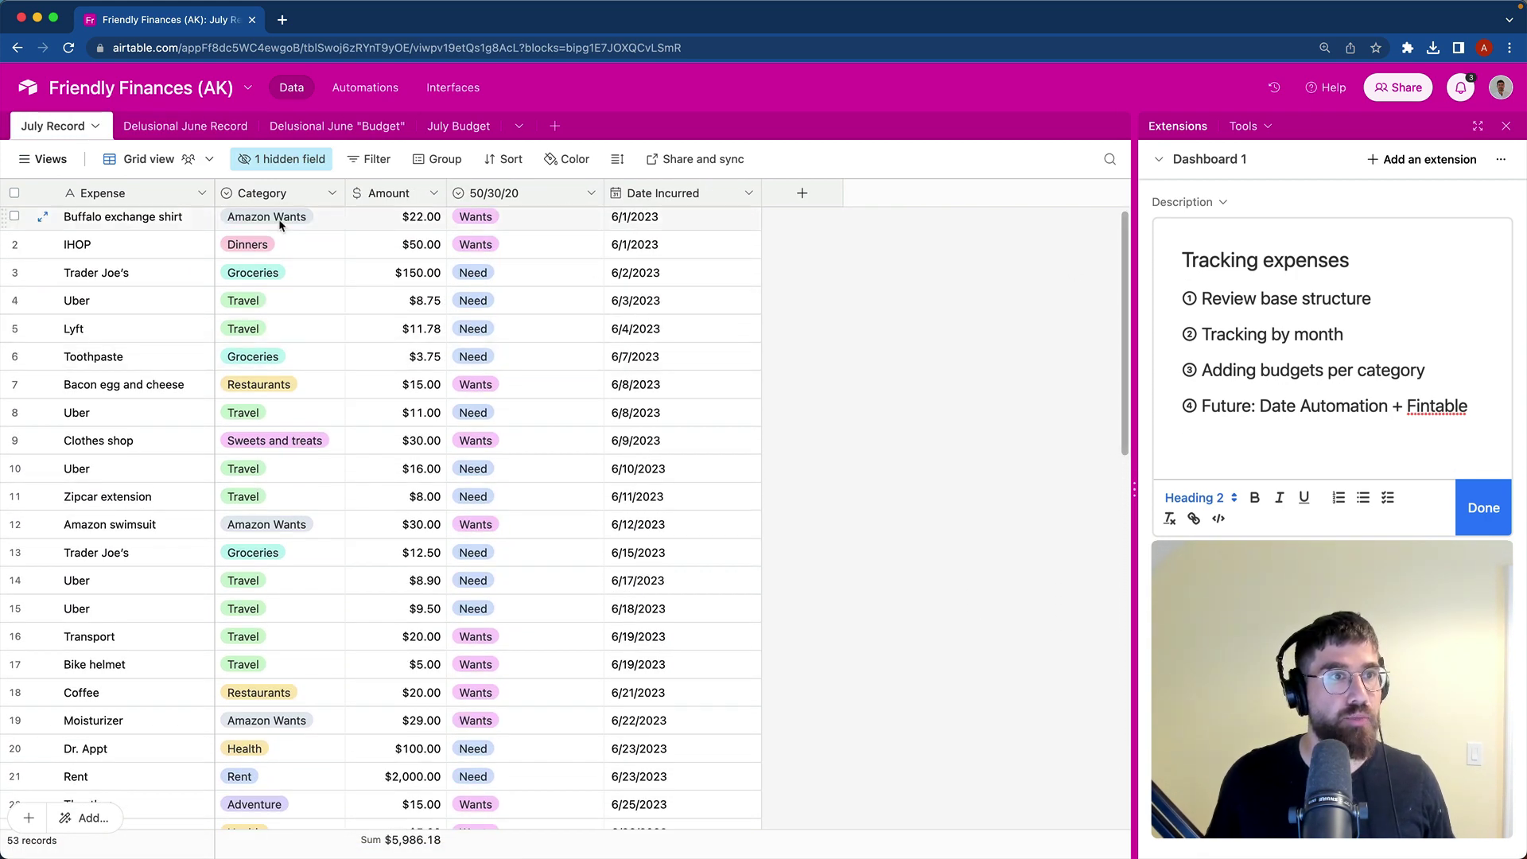
Step: Delete the Delusional June Record table
left_click(210, 125)
left_click(238, 126)
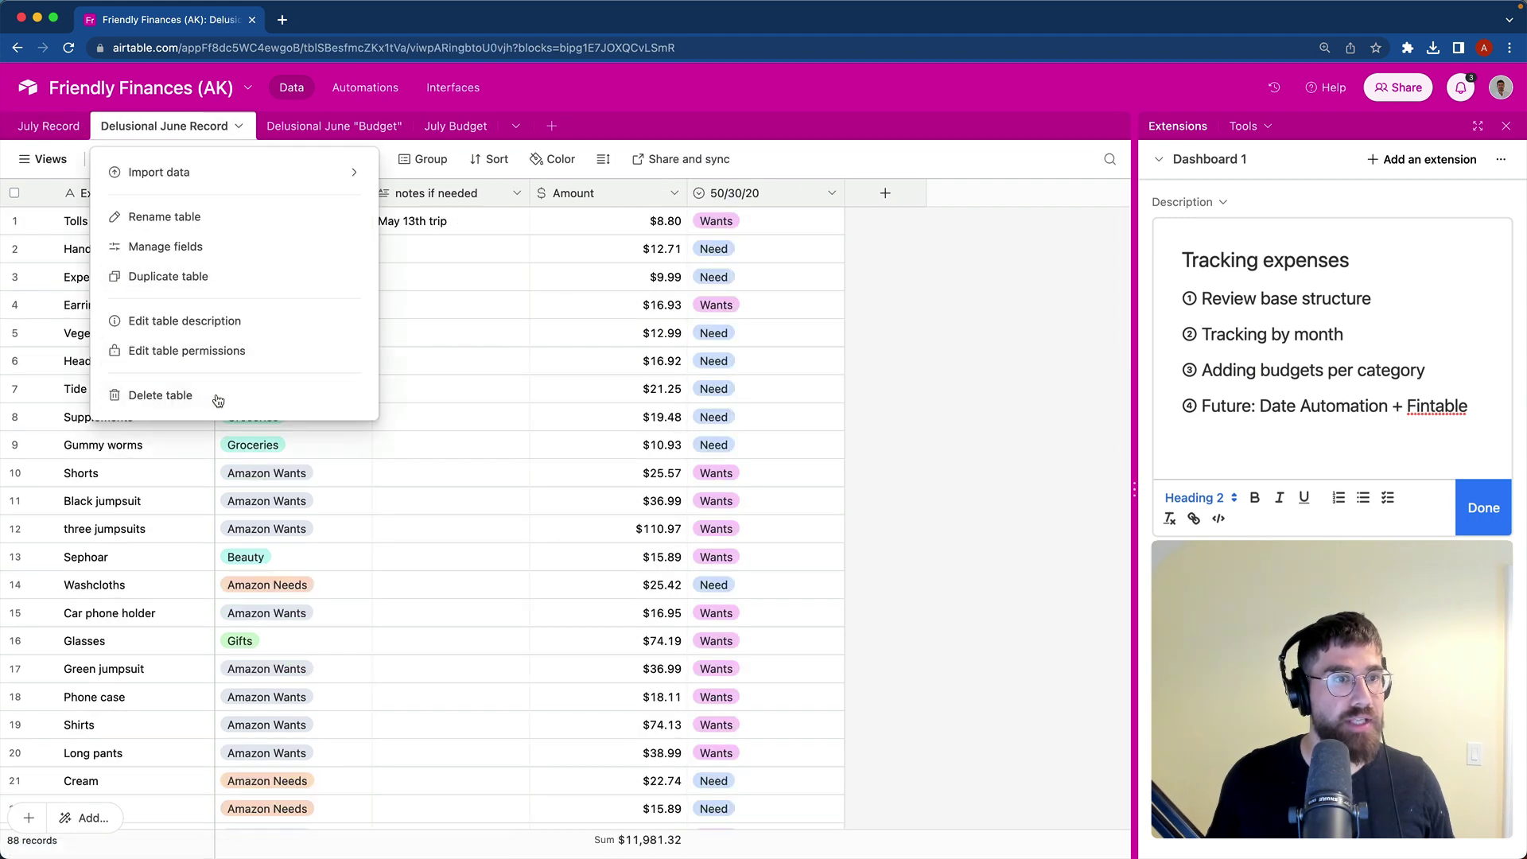
left_click(135, 395)
left_click(252, 256)
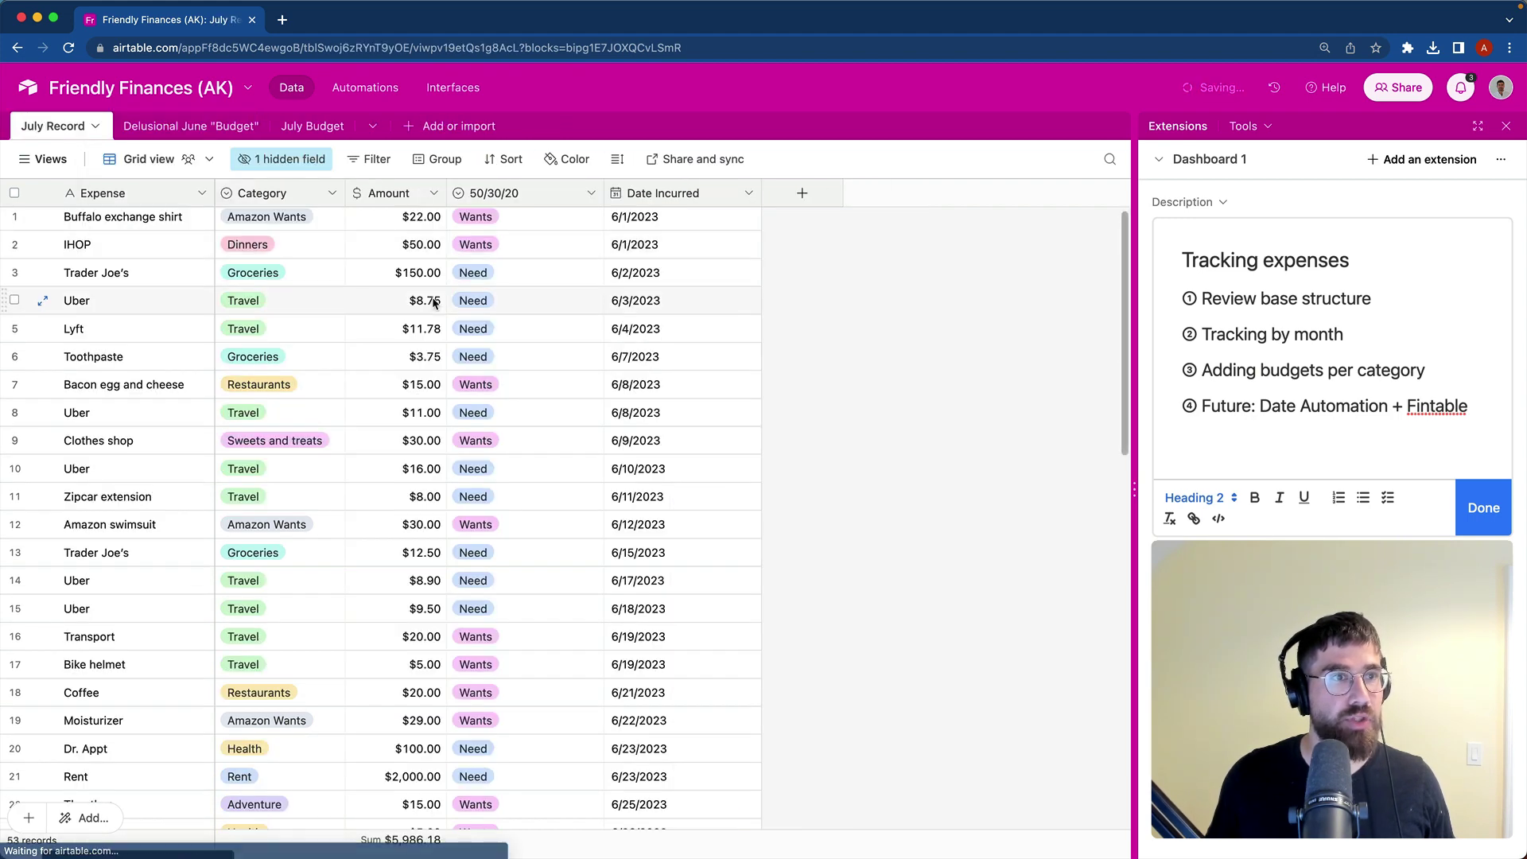
Step: Glance at the Delusional June budget and July Budget tables, then return to July Record
left_click(210, 131)
left_click(289, 125)
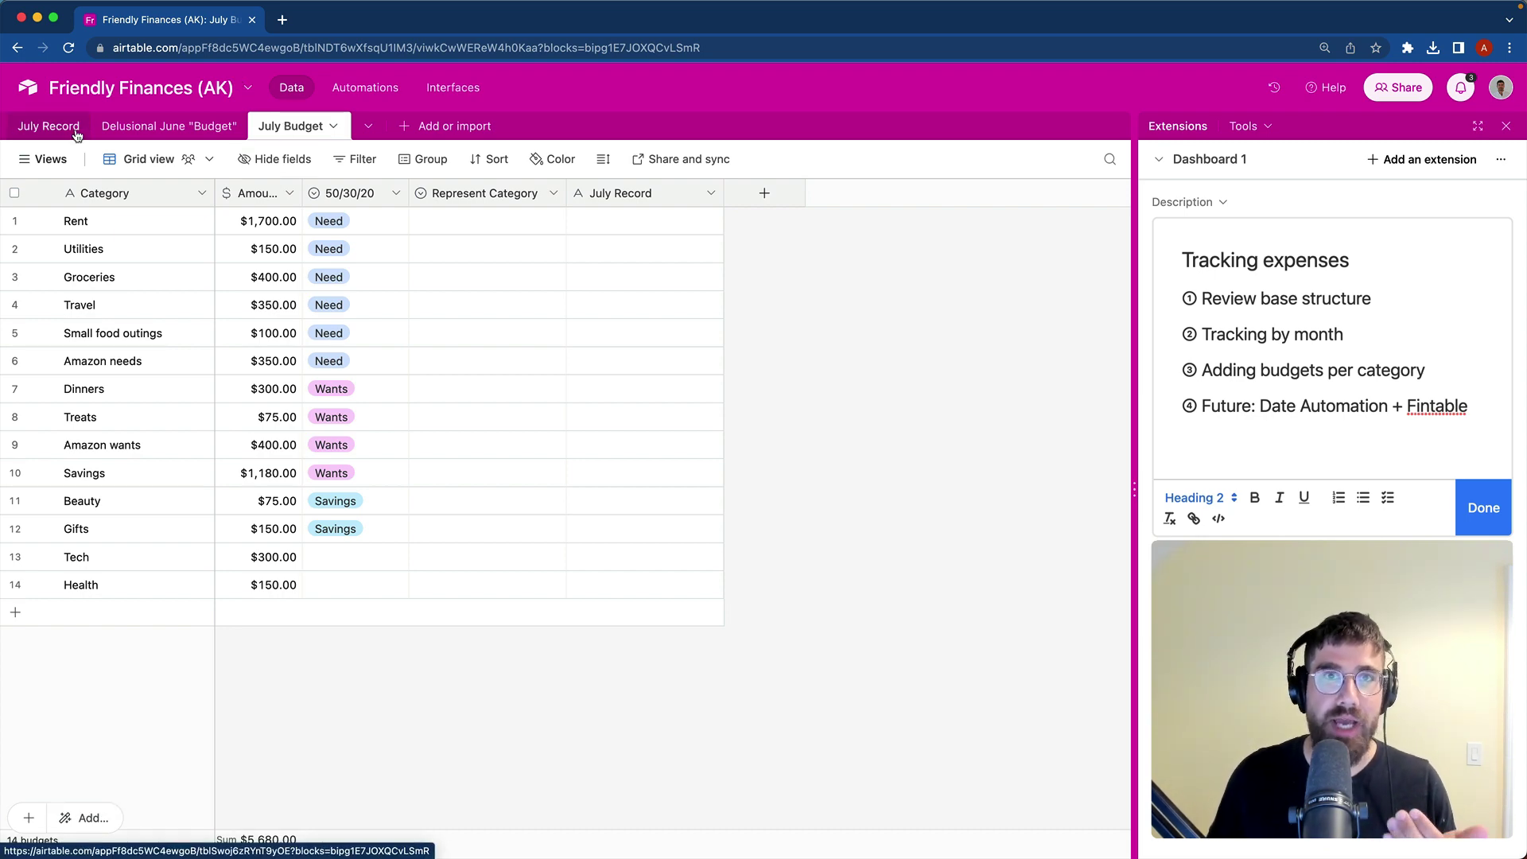
left_click(50, 126)
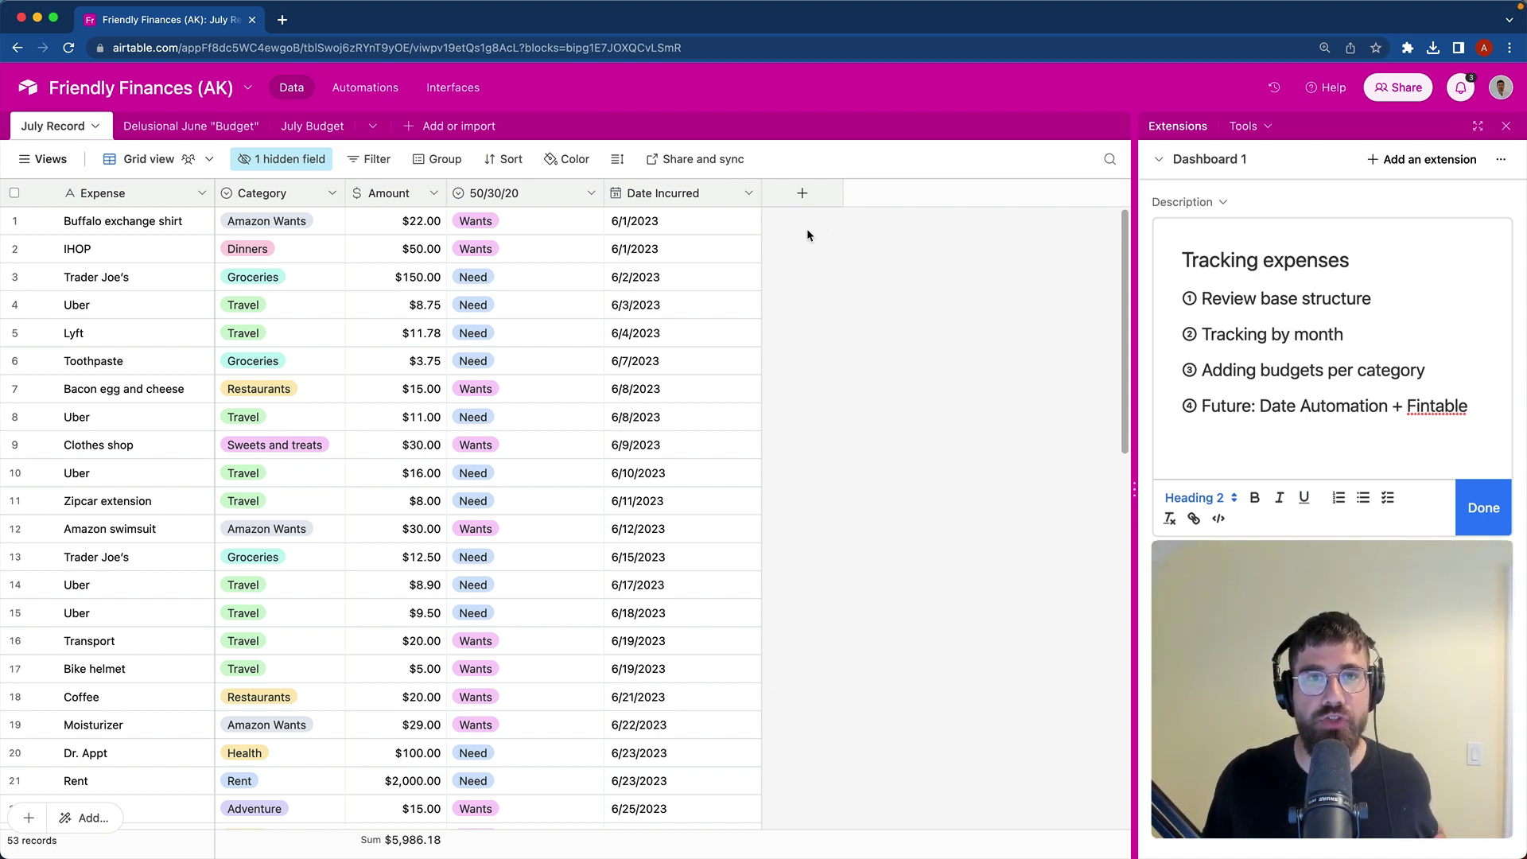
Step: Add a new formula field named Month to the July Record table
left_click(710, 225)
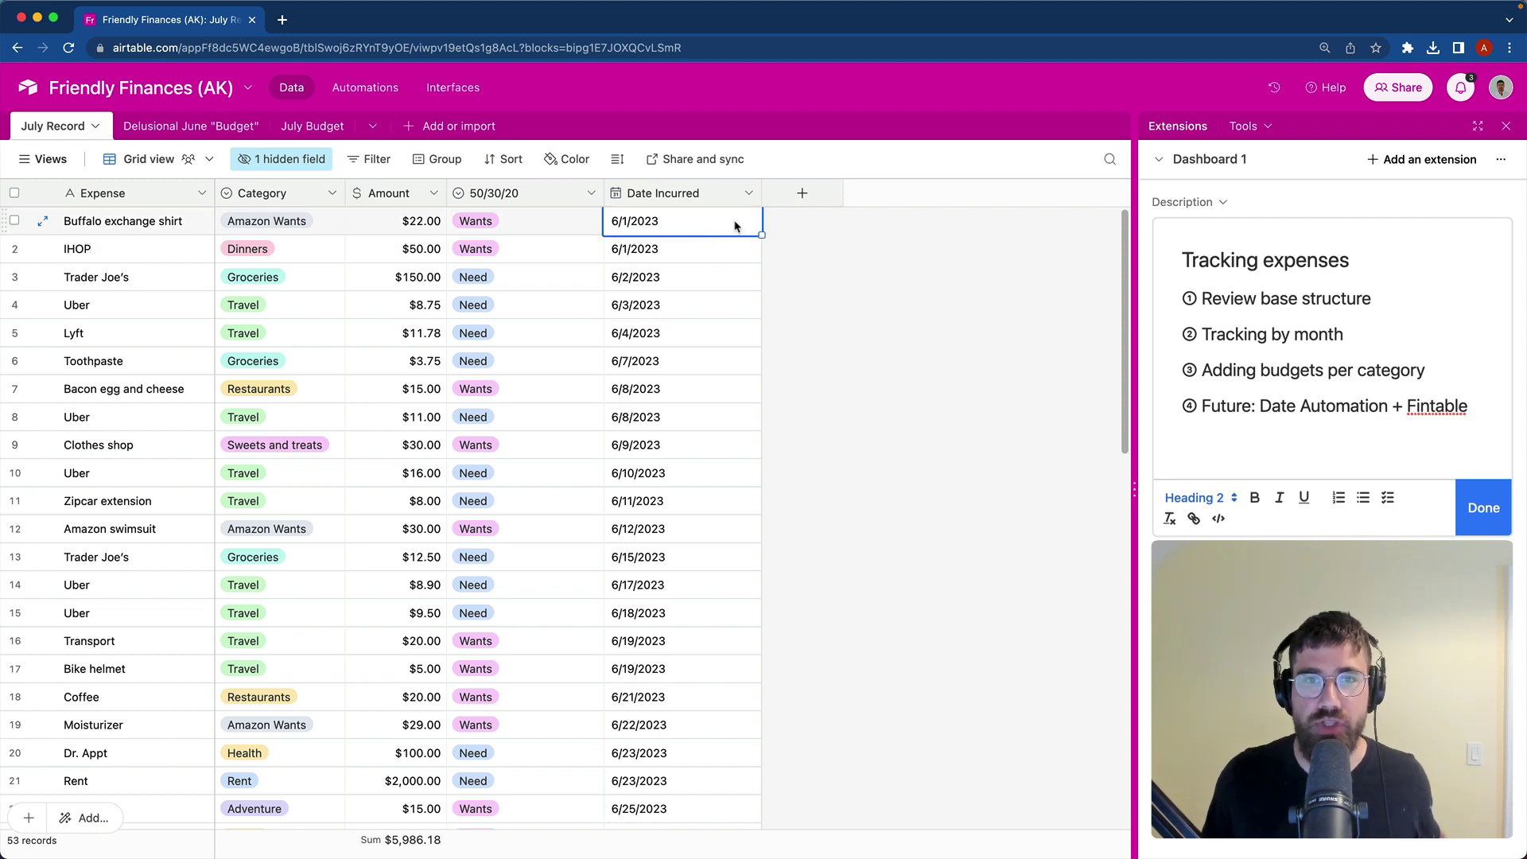
left_click(810, 202)
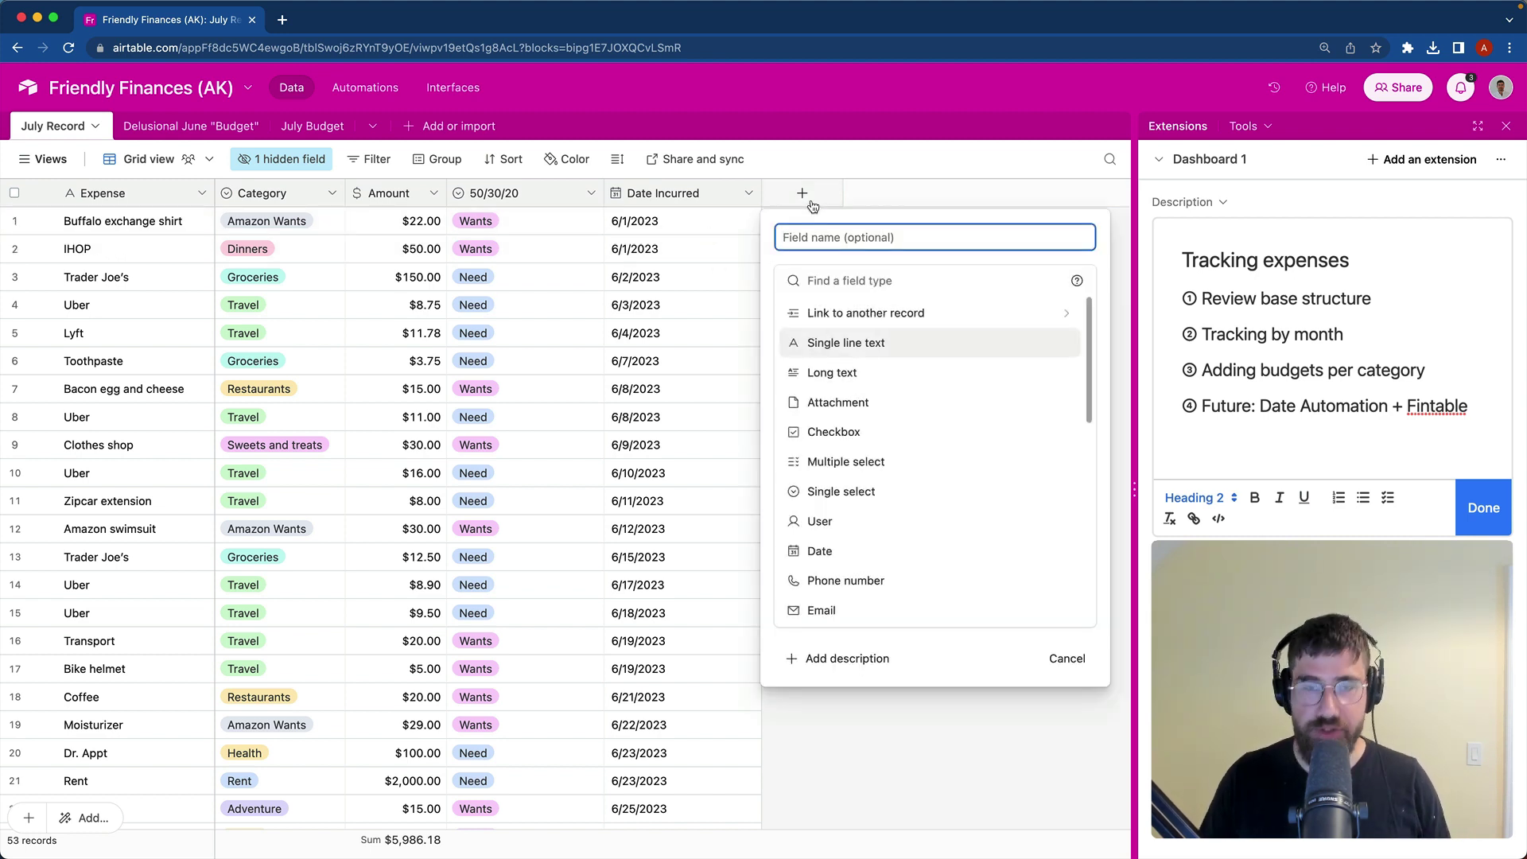
type("Month")
key("Tab")
type("for")
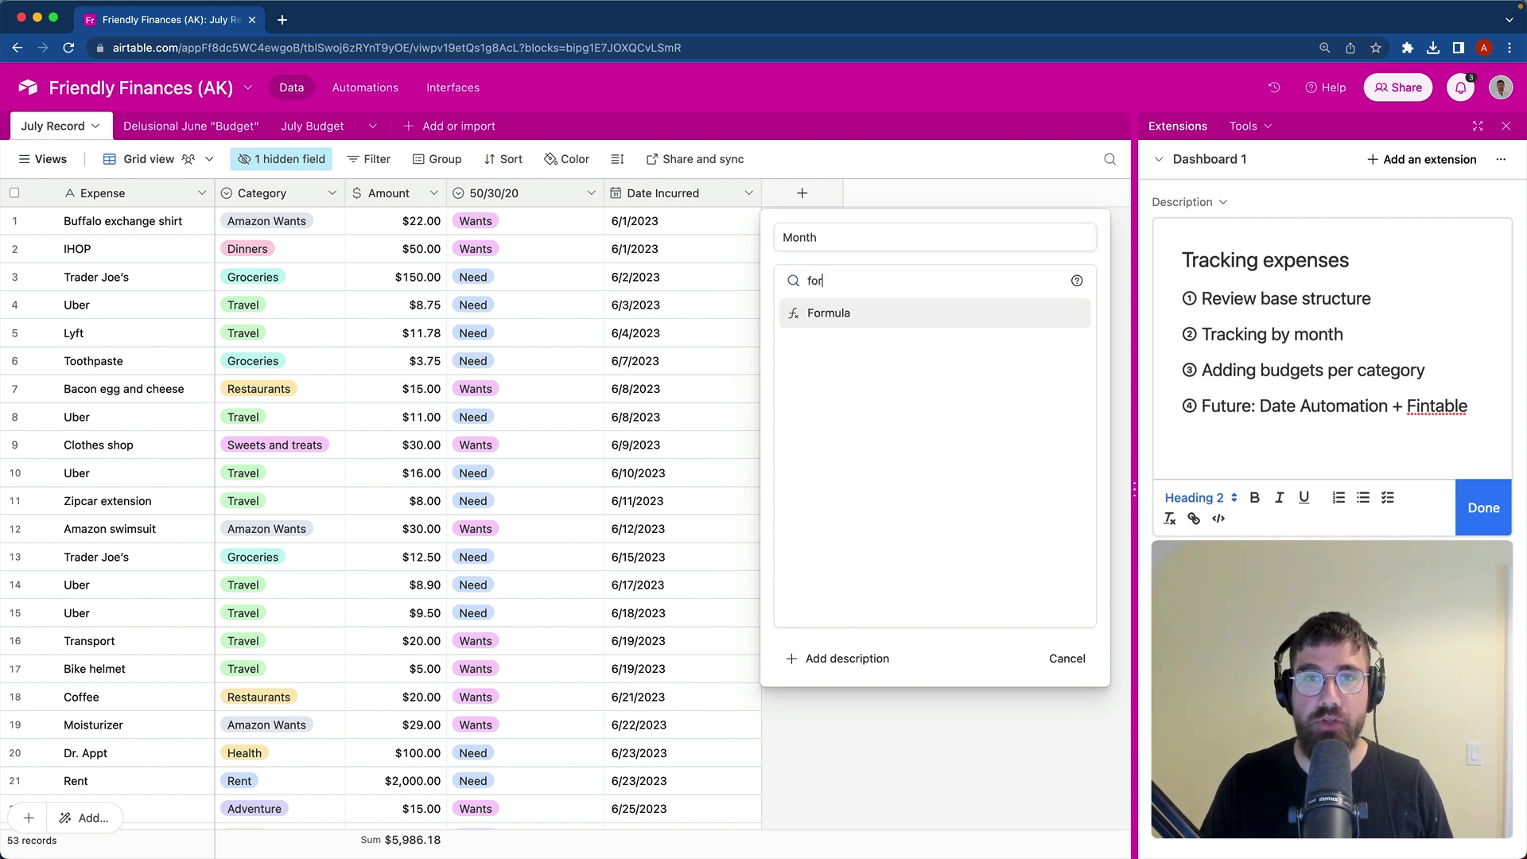
type("m")
key("Return")
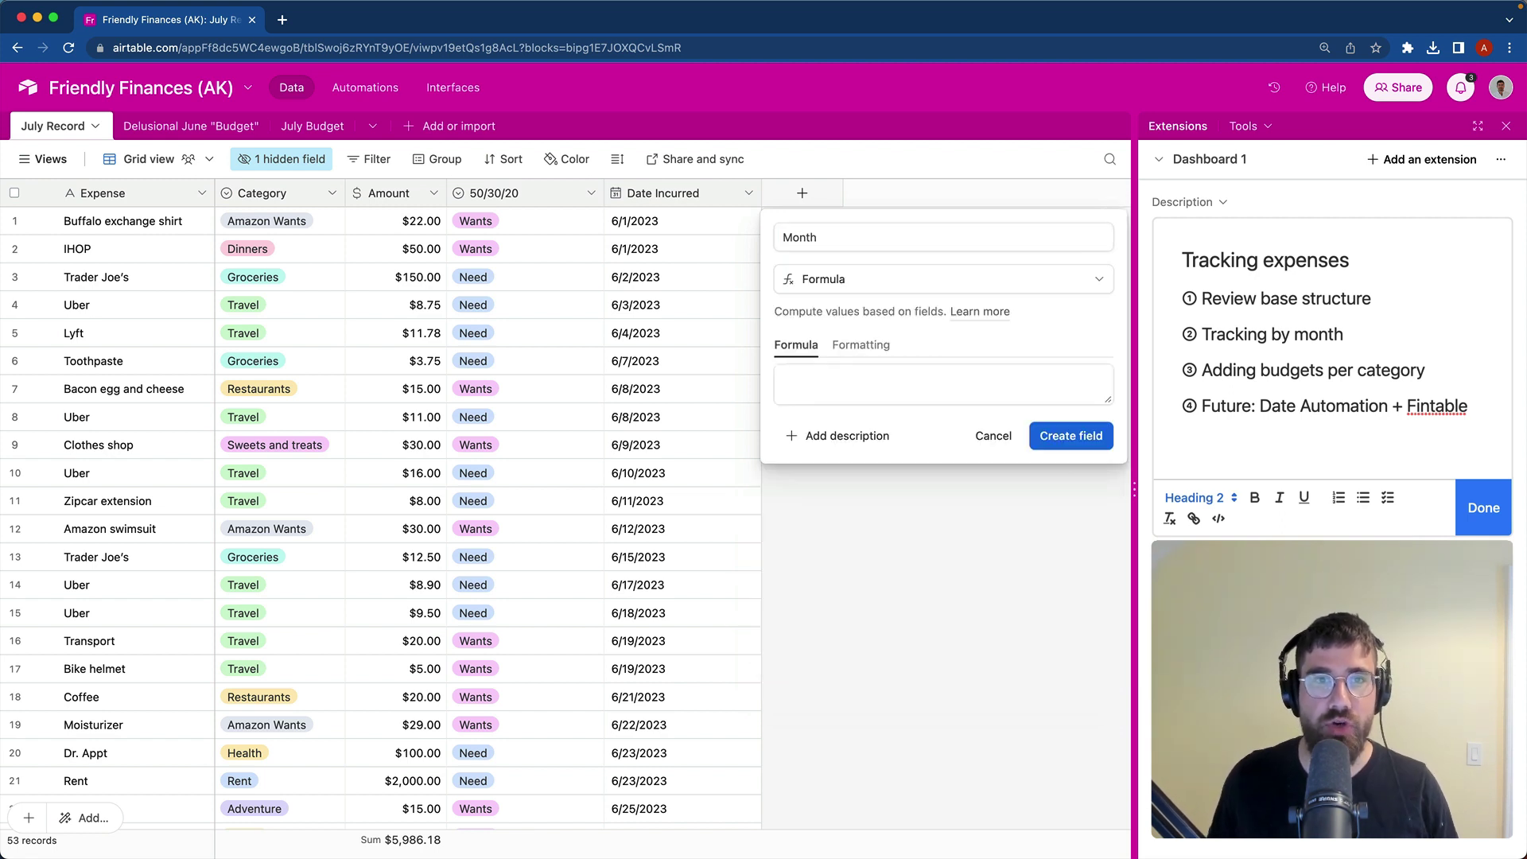
Step: Enter DATETIME_FORMAT({Date Incurred}, 'MMMM') as the Month formula and create the field
left_click(1105, 395)
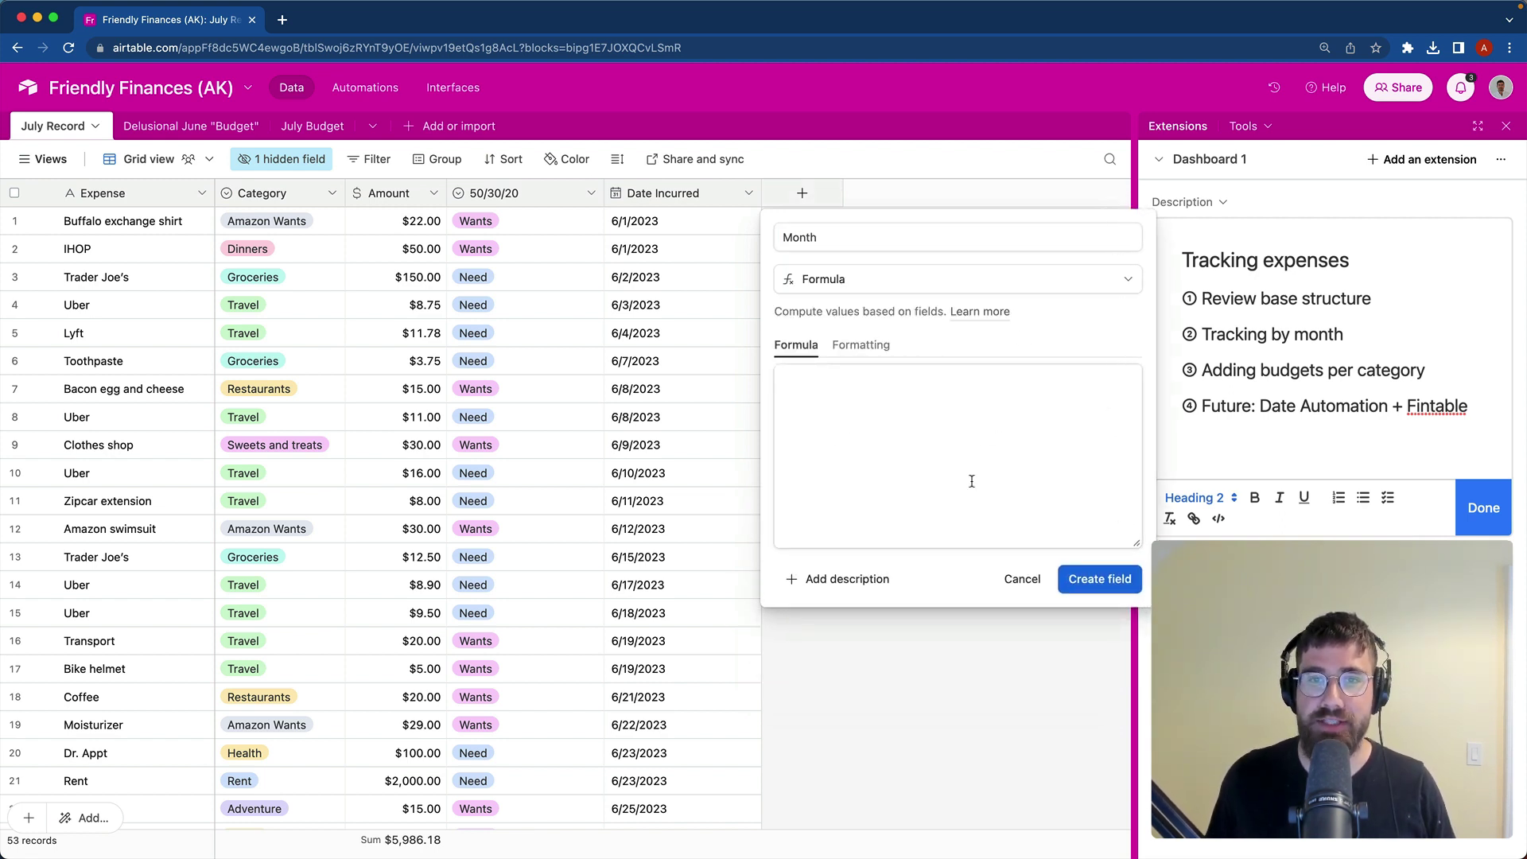
type("Datetime")
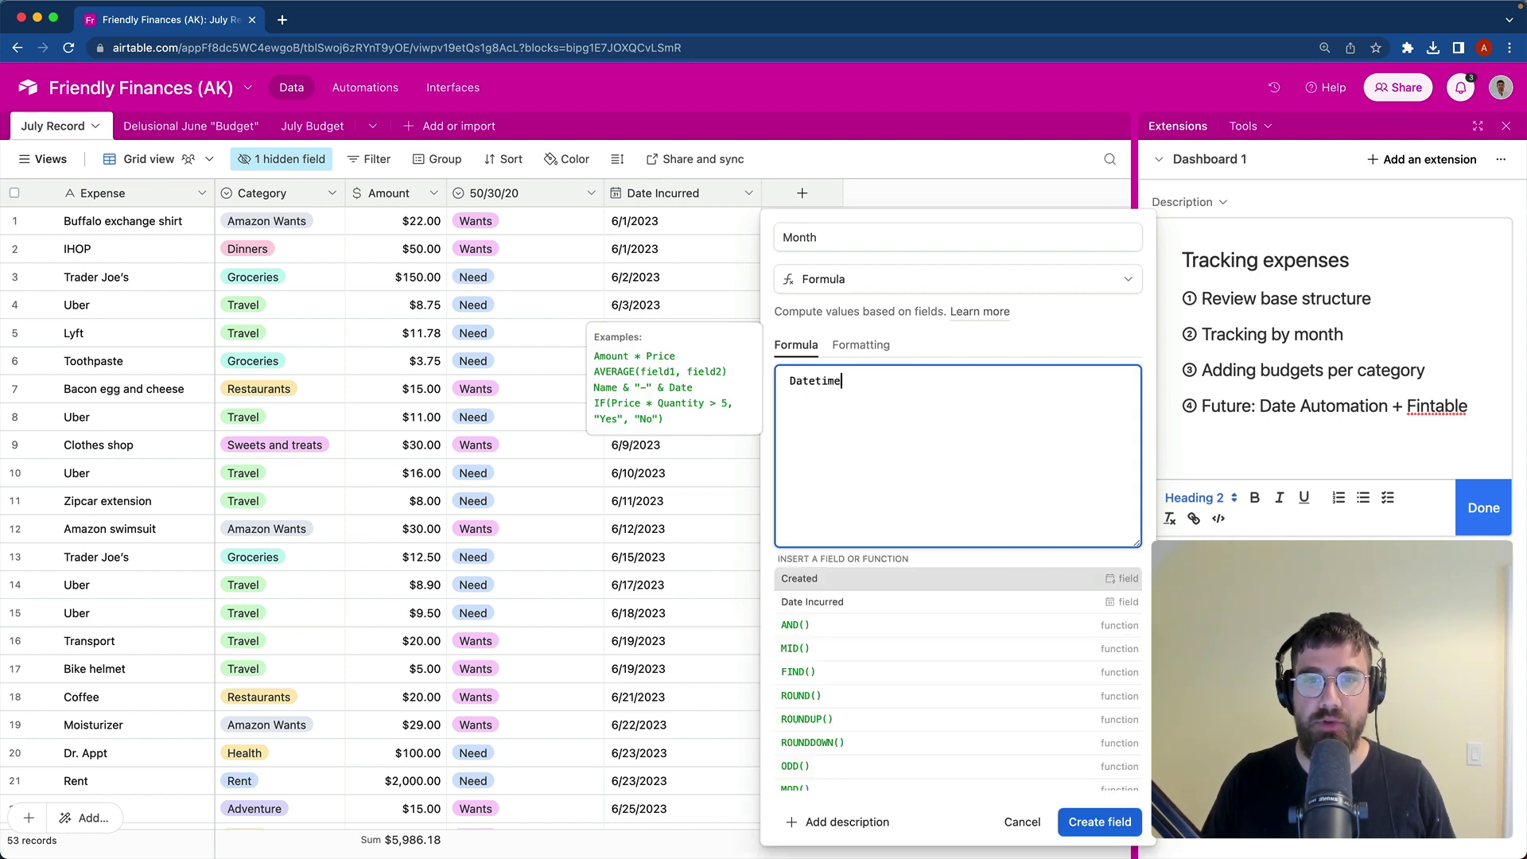
key("Down")
key("Return")
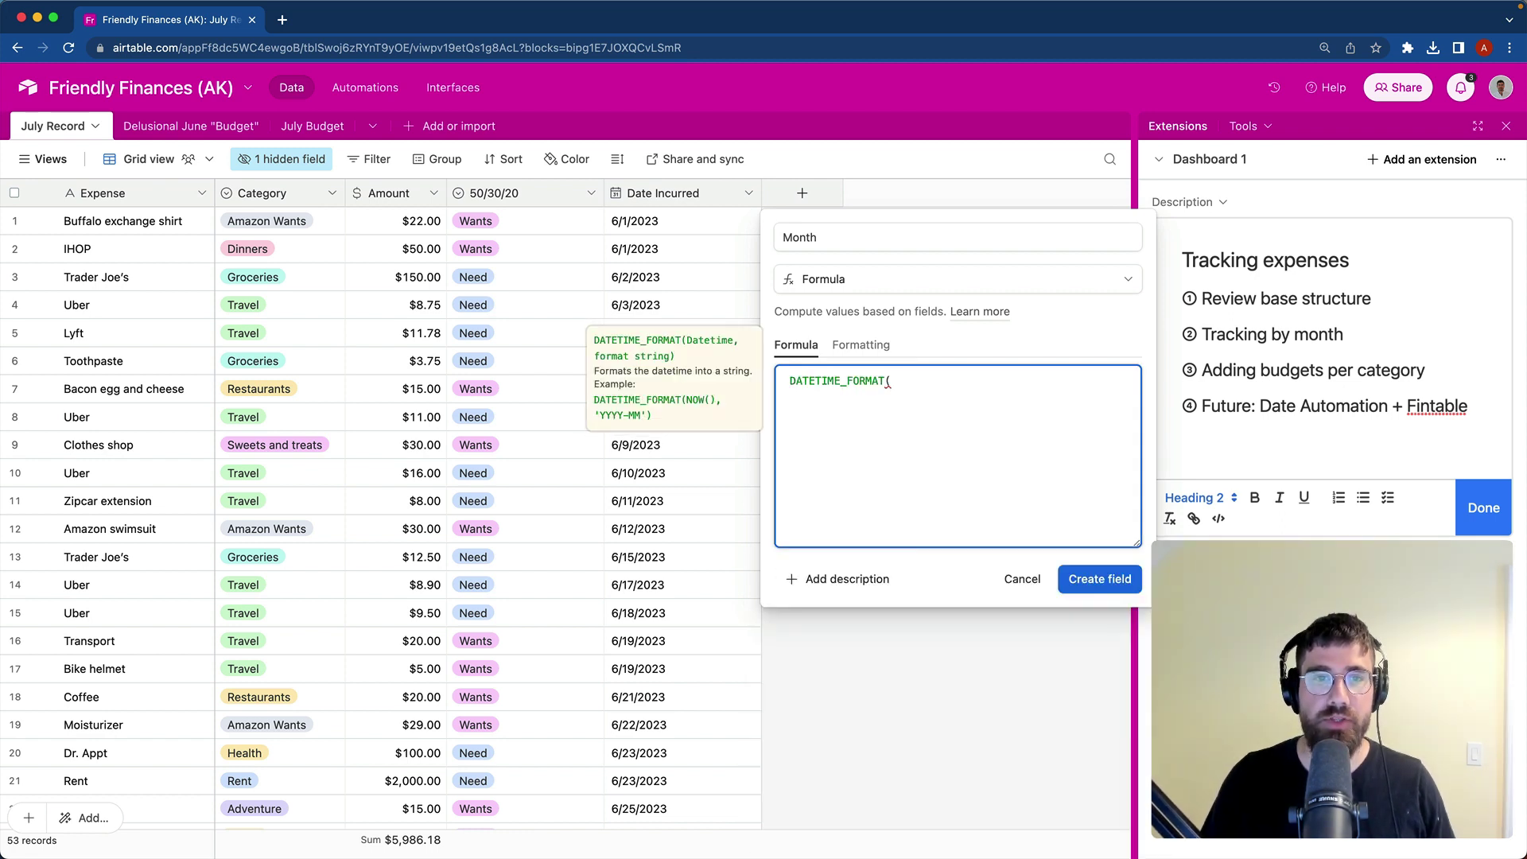
type("date")
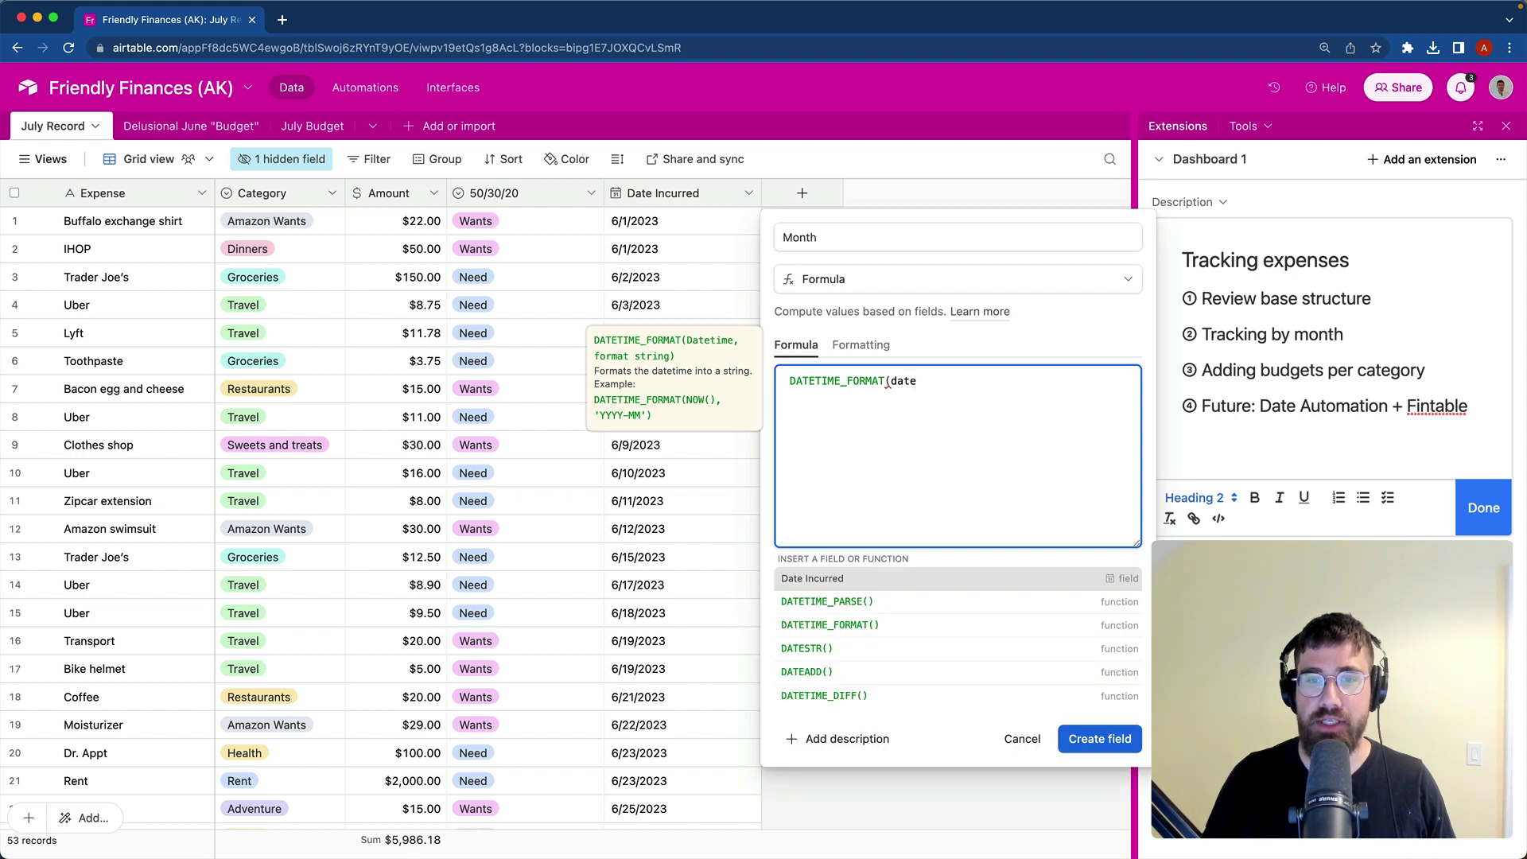
key("Return")
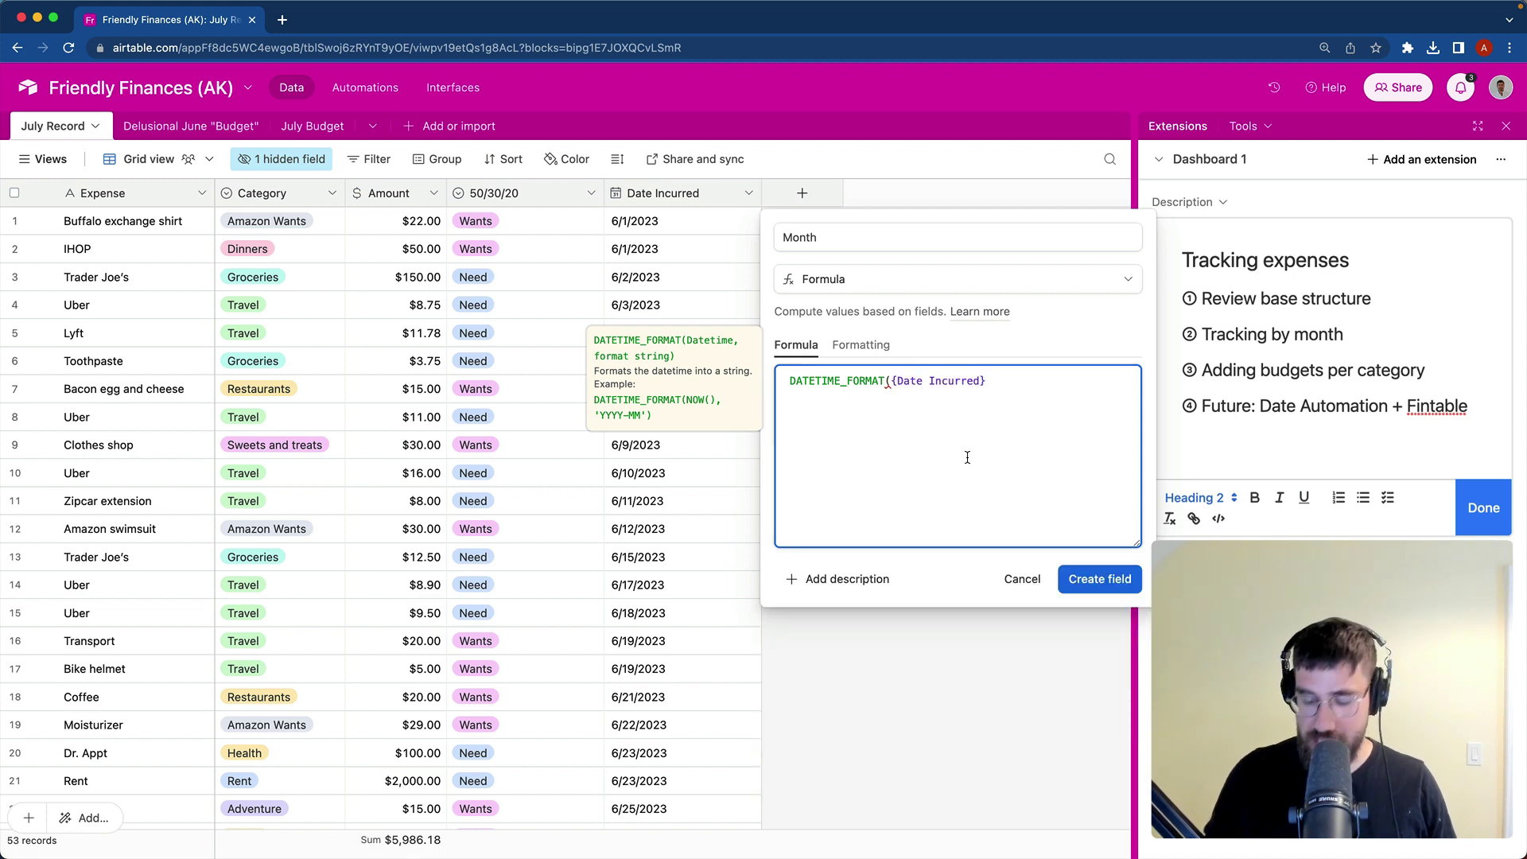
type(", 'MMM")
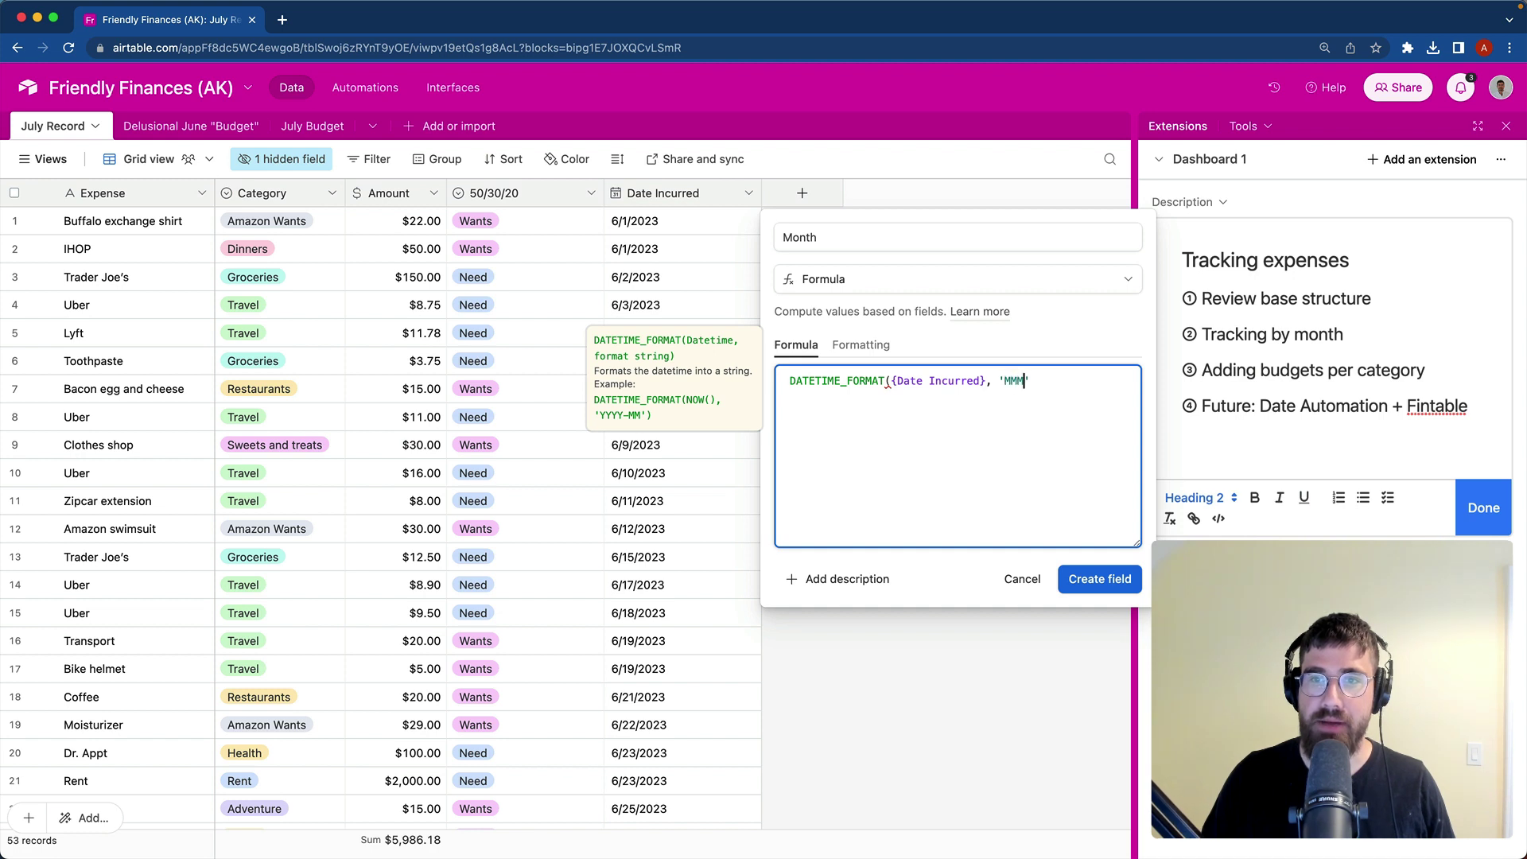
type("M")
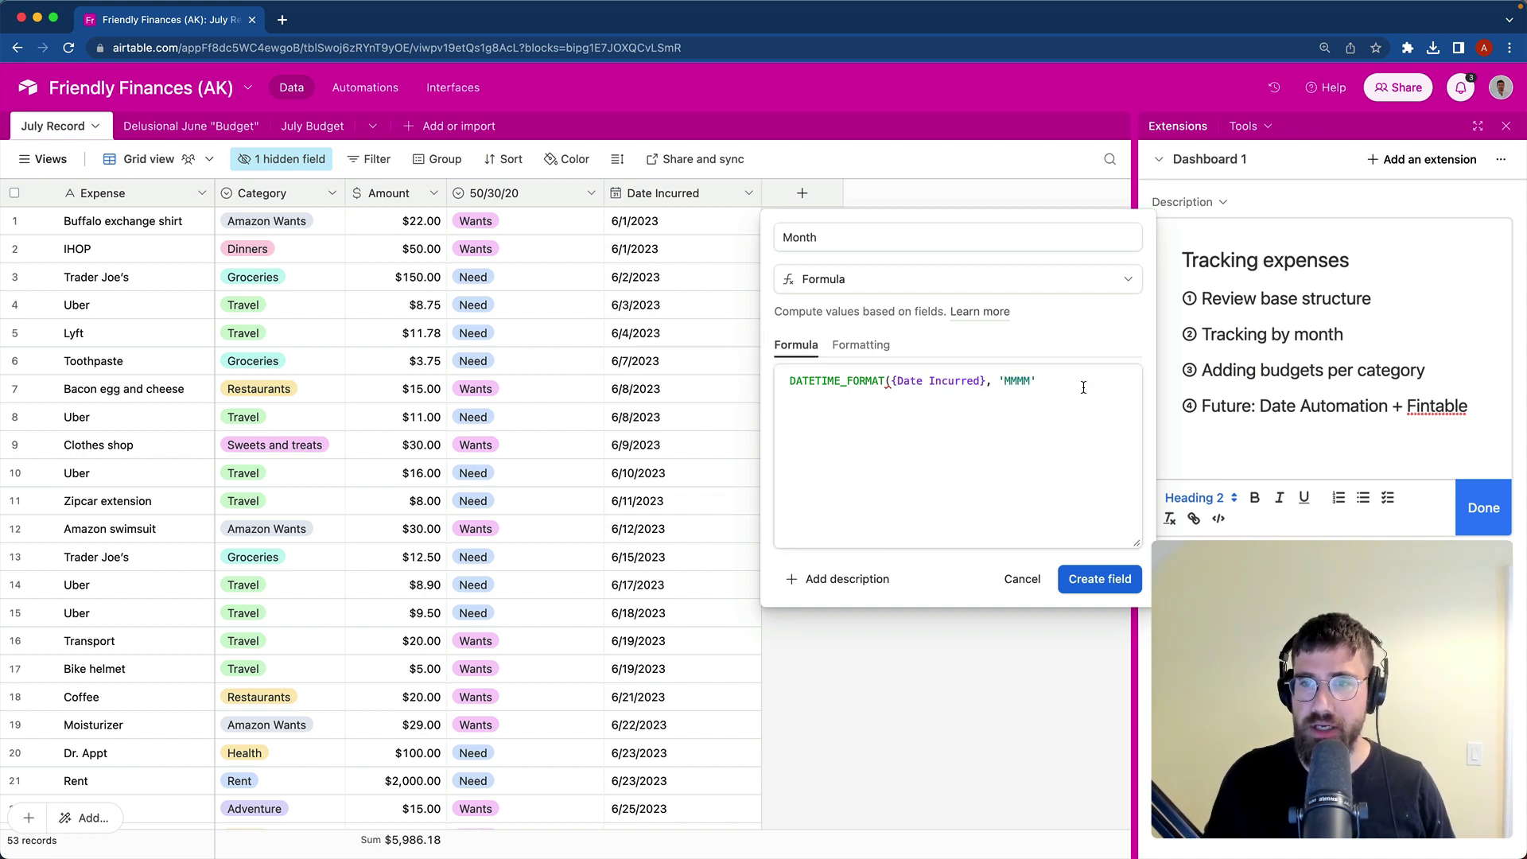
left_click(1083, 387)
type(")")
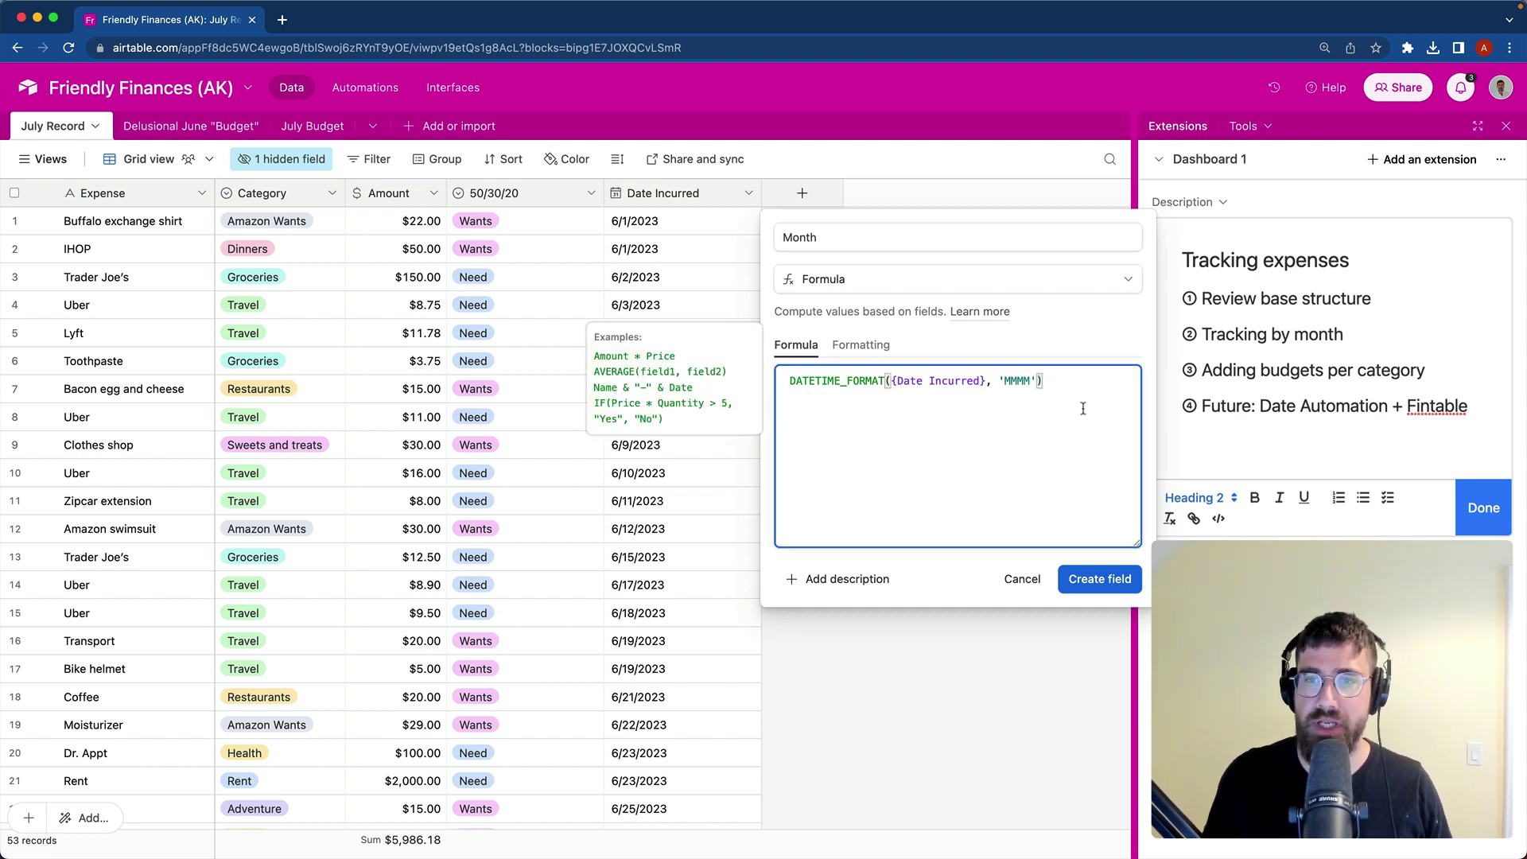
left_click(1100, 582)
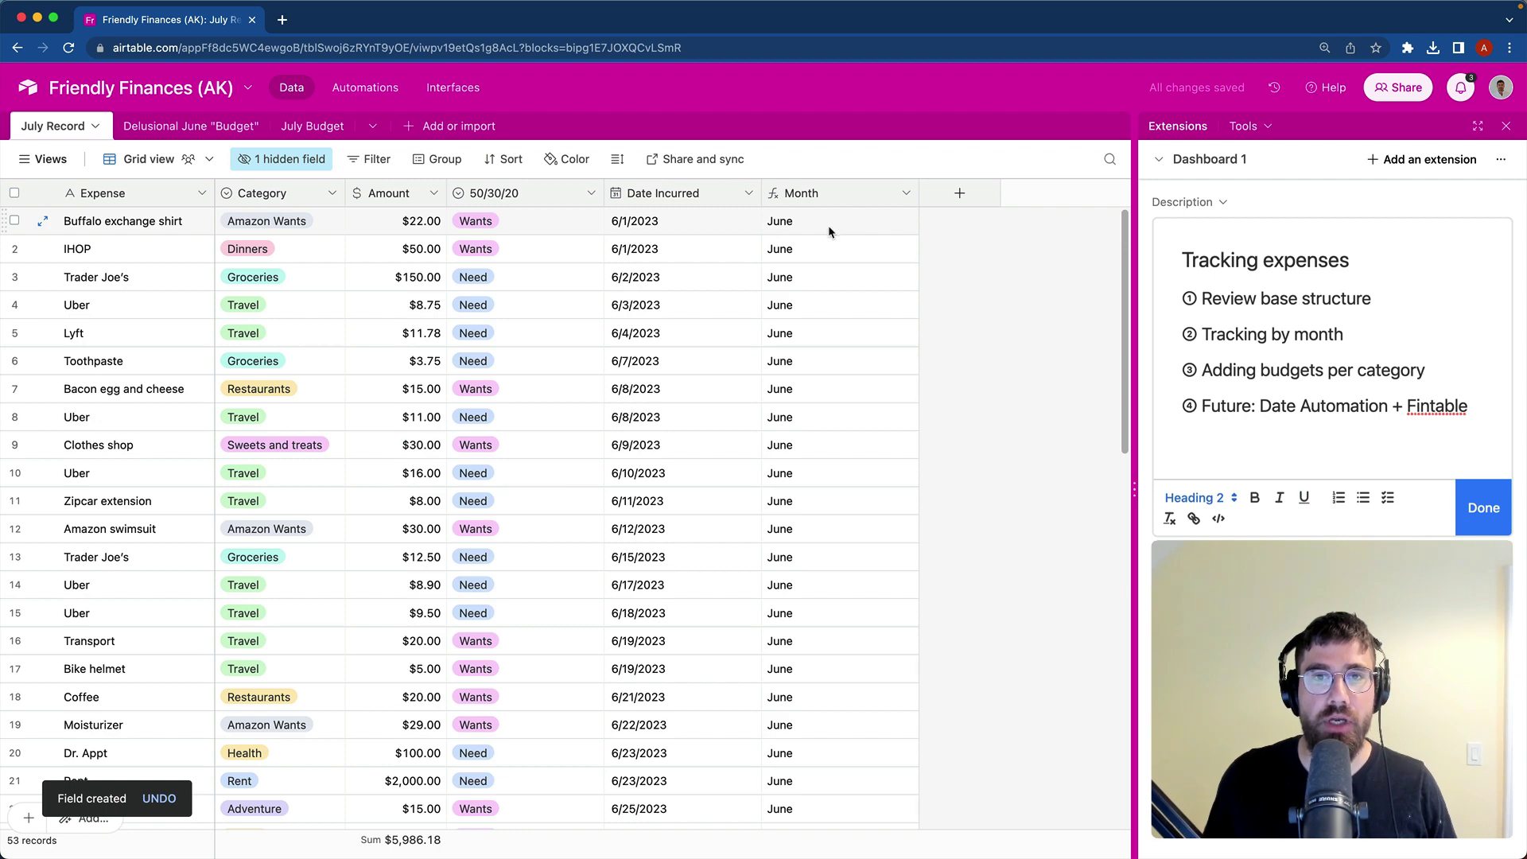
Step: Check the Month values down the table and narrow the Month column
scroll(878, 482, "down", 10)
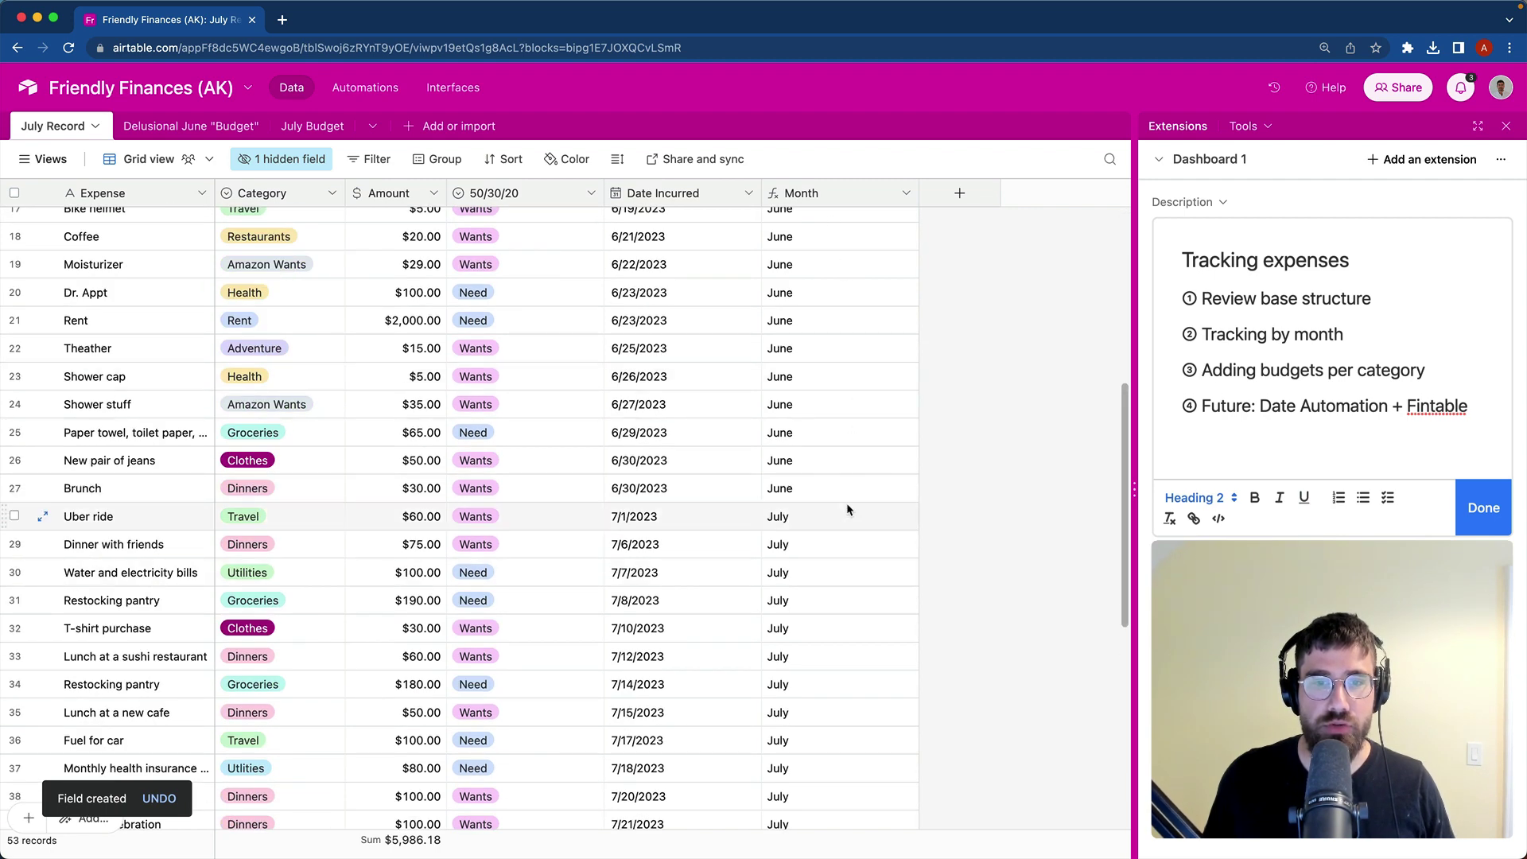
scroll(819, 477, "down", 3)
scroll(875, 390, "up", 10)
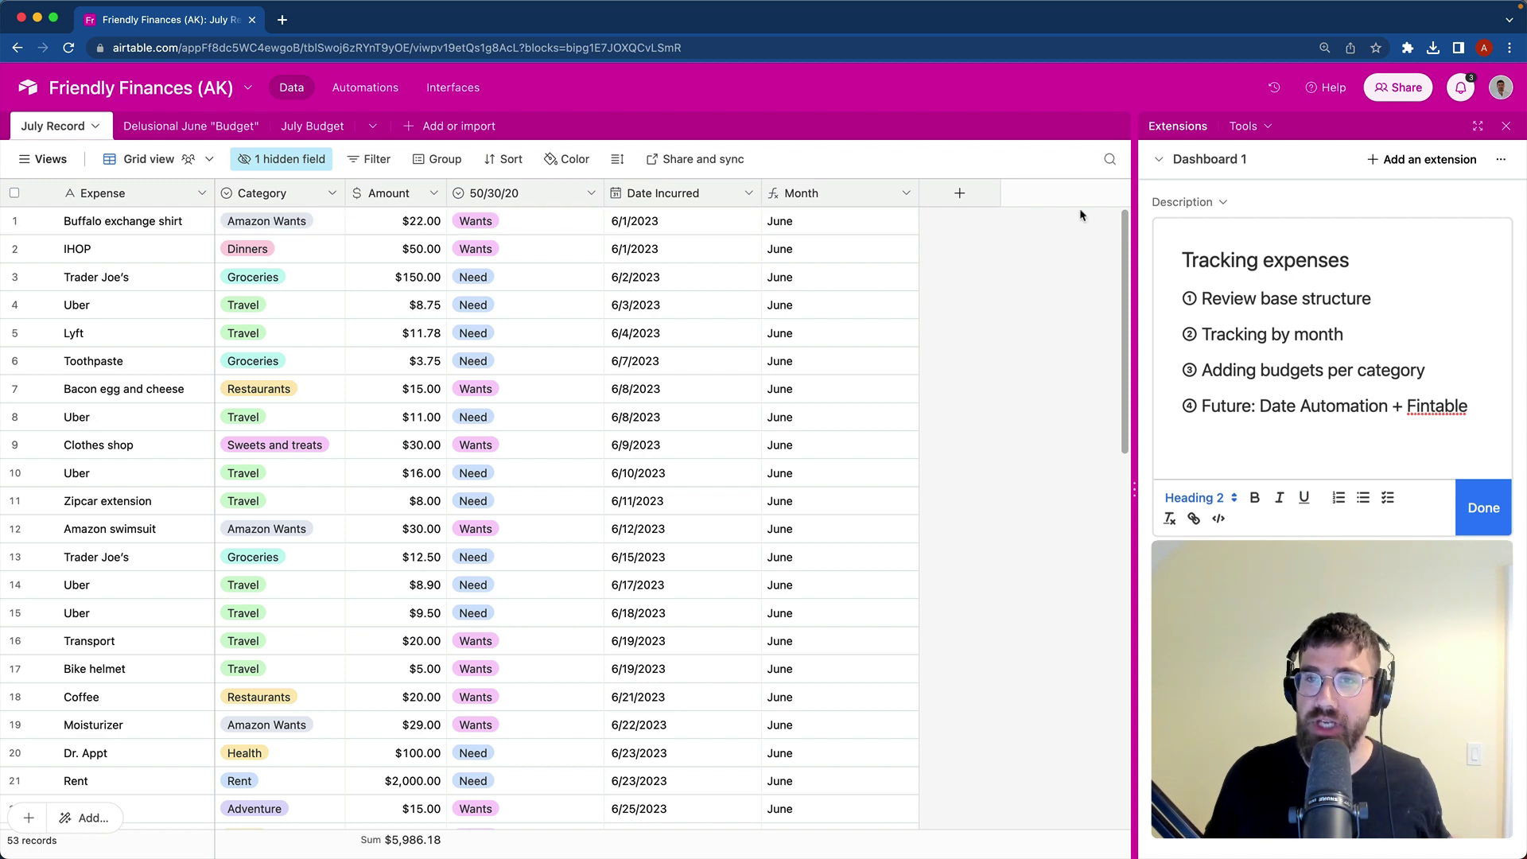
left_click_drag(916, 192, 895, 193)
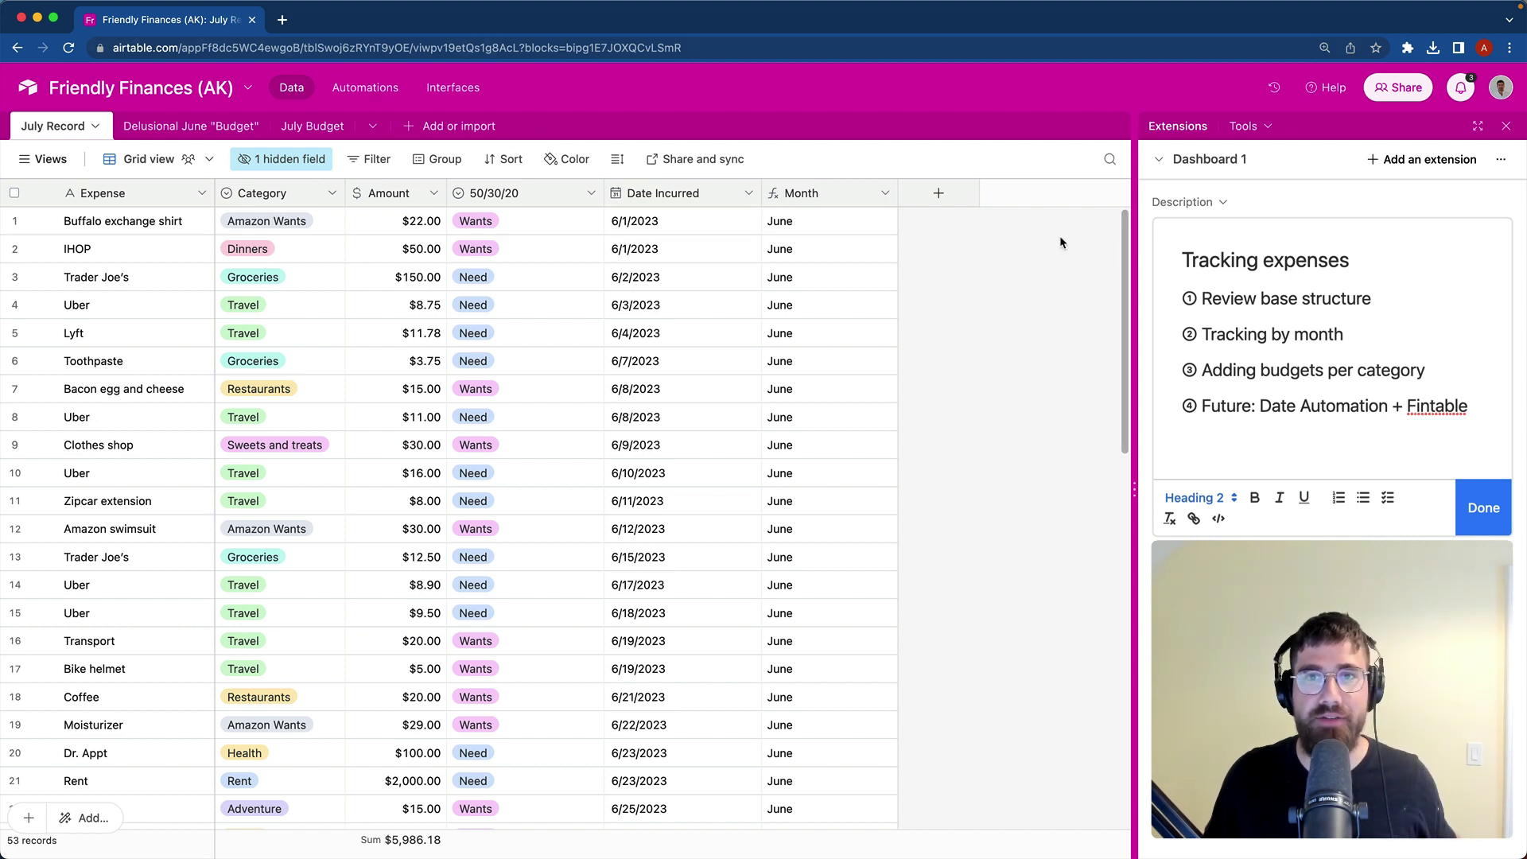
Step: Add a link field that connects the expenses to a new table named Budgets
left_click(953, 207)
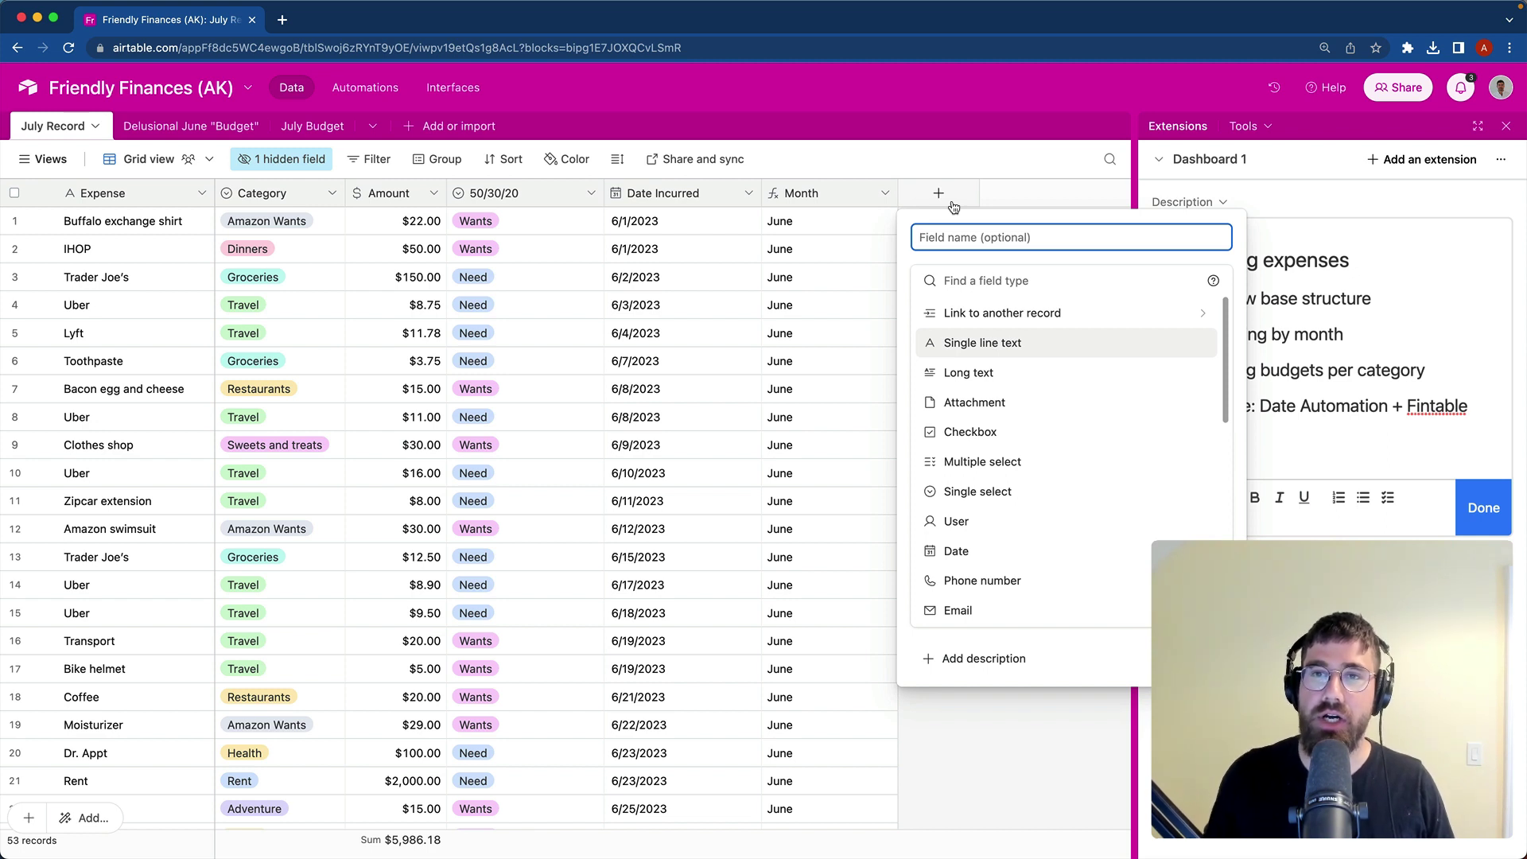
left_click(1008, 313)
left_click(1005, 404)
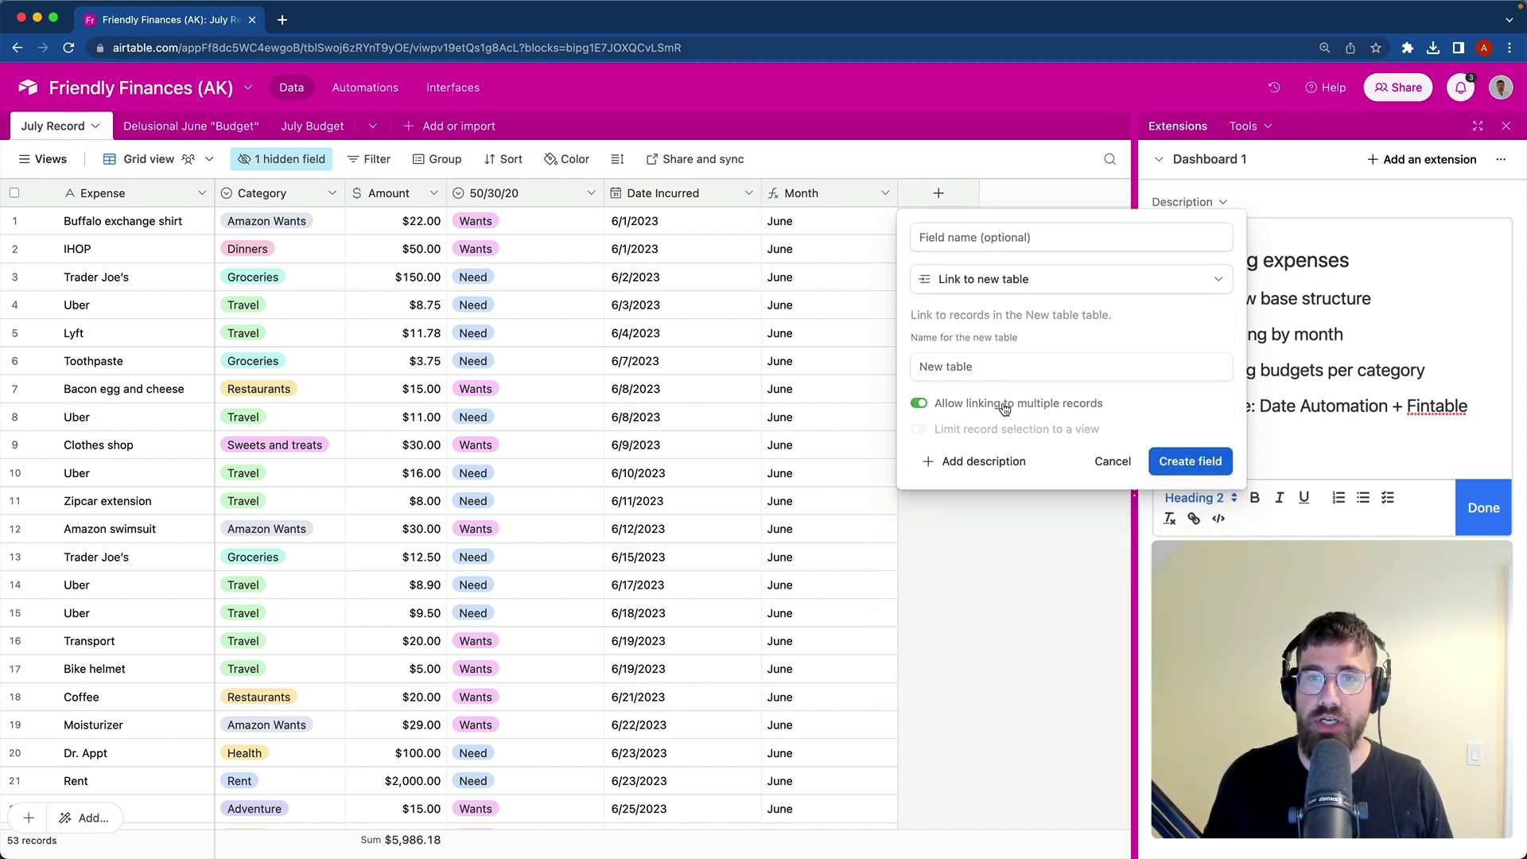
triple_click(988, 370)
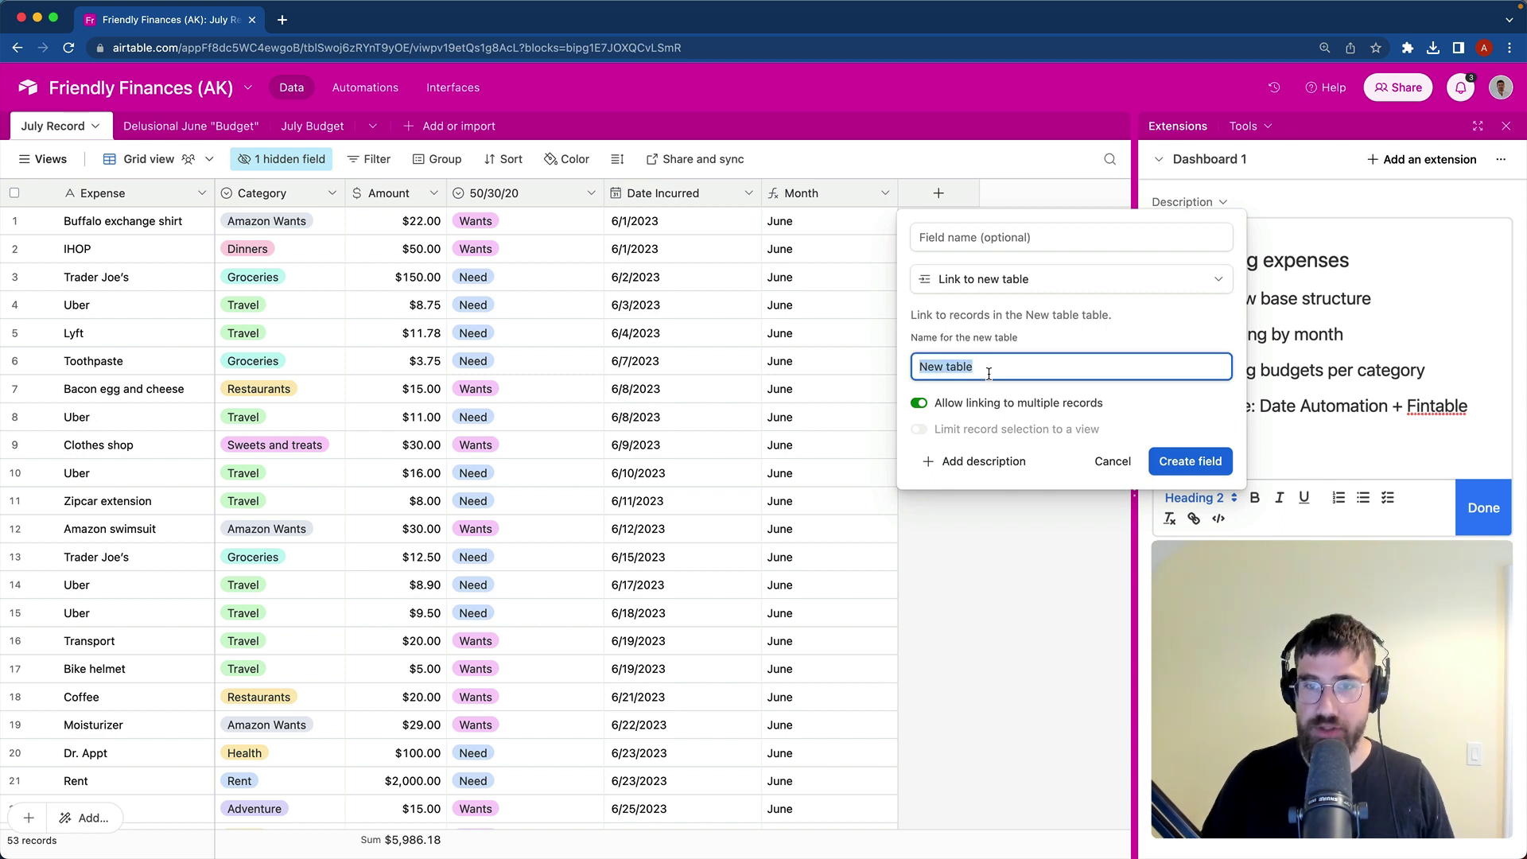
type("Month")
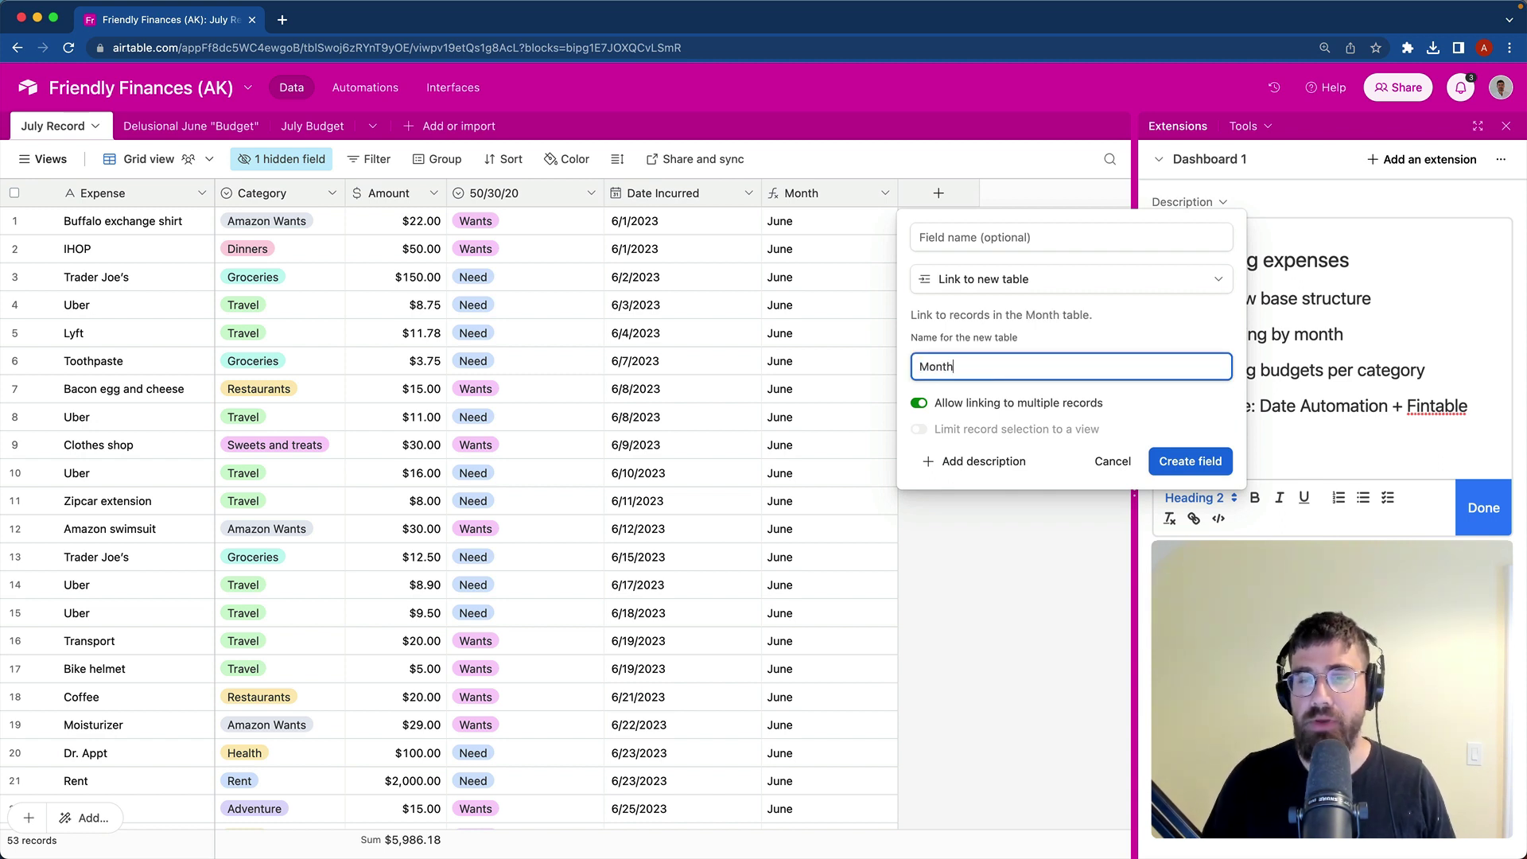
type("A")
key("super+a")
type("Budgets")
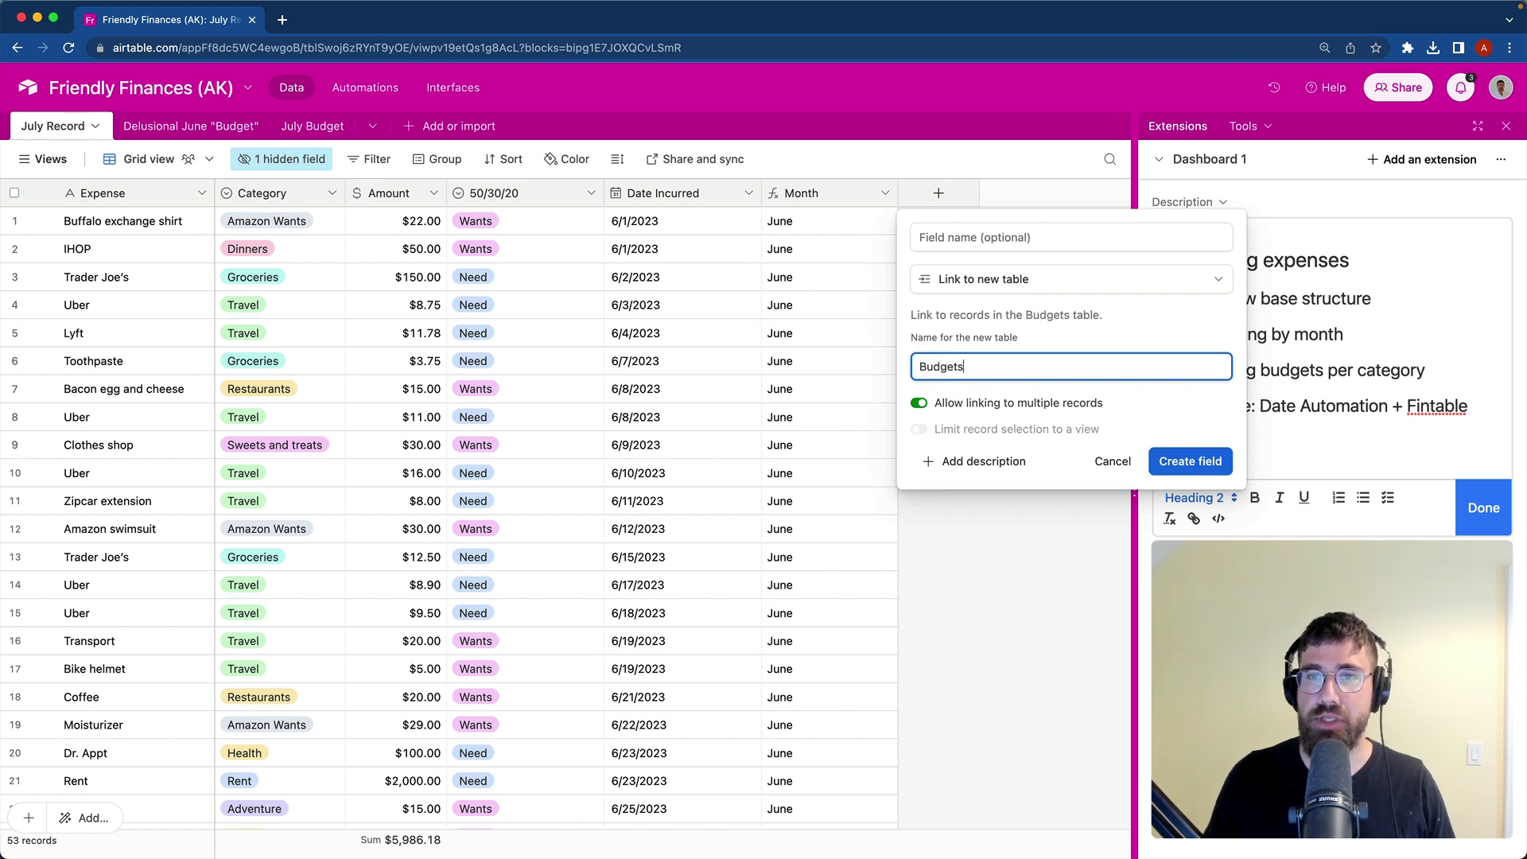
left_click(1187, 463)
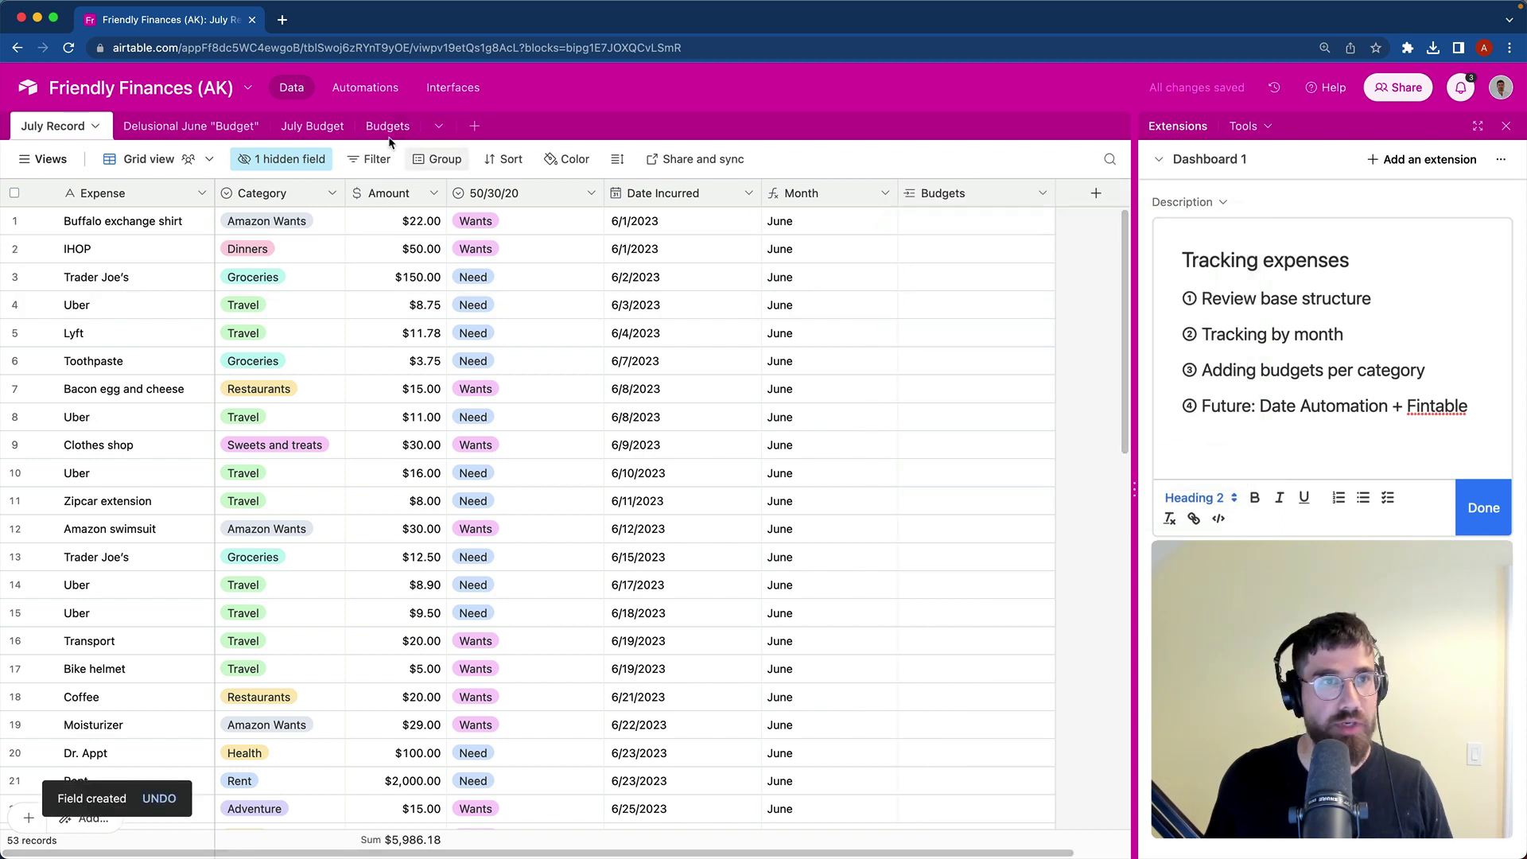
Step: Copy all Month values into the Budgets link column
left_click(834, 190)
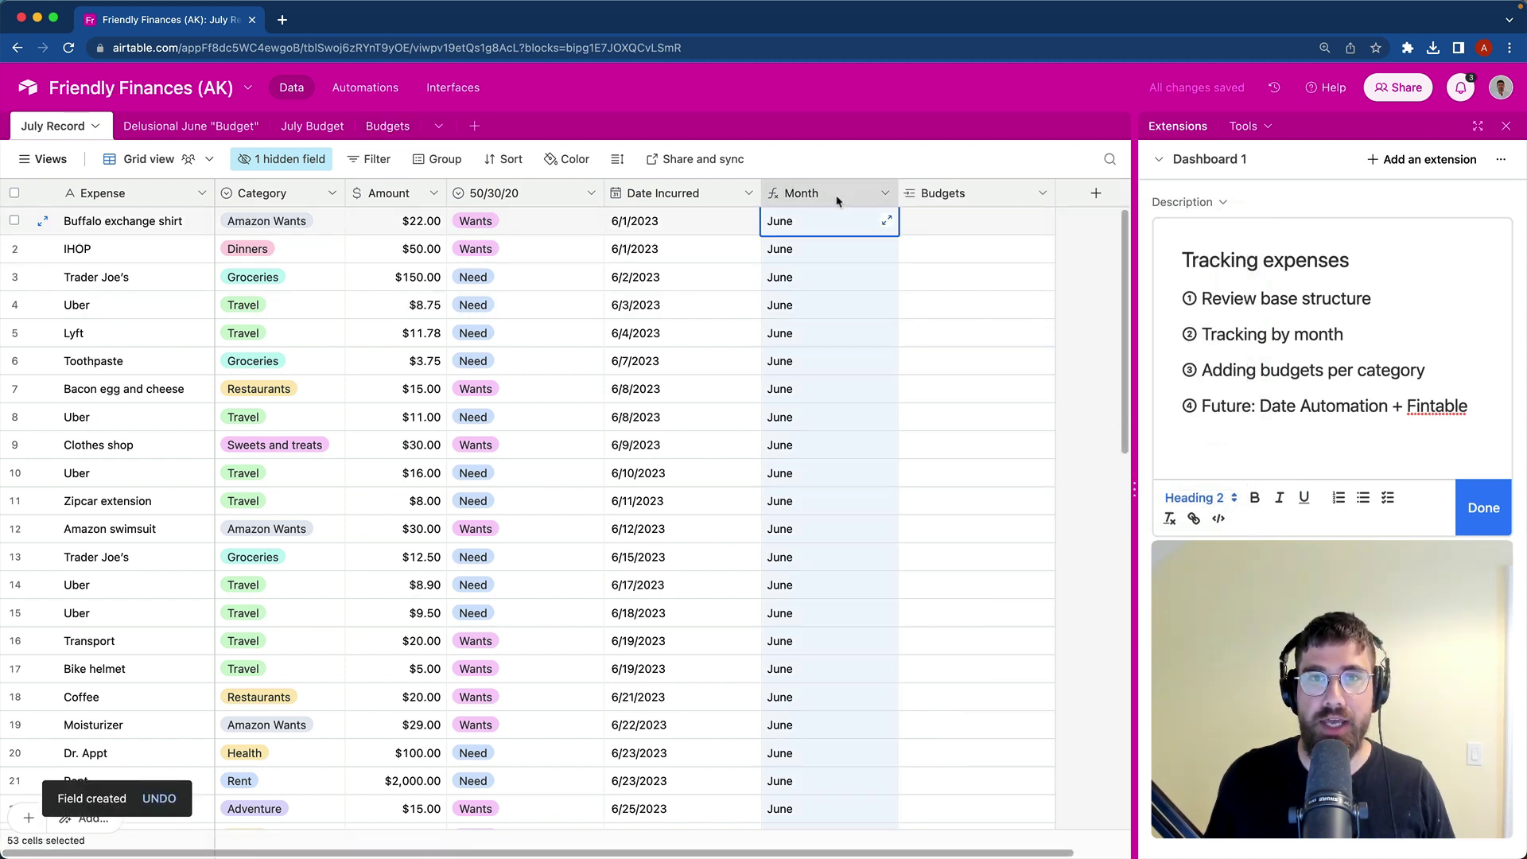
key("cmd+c")
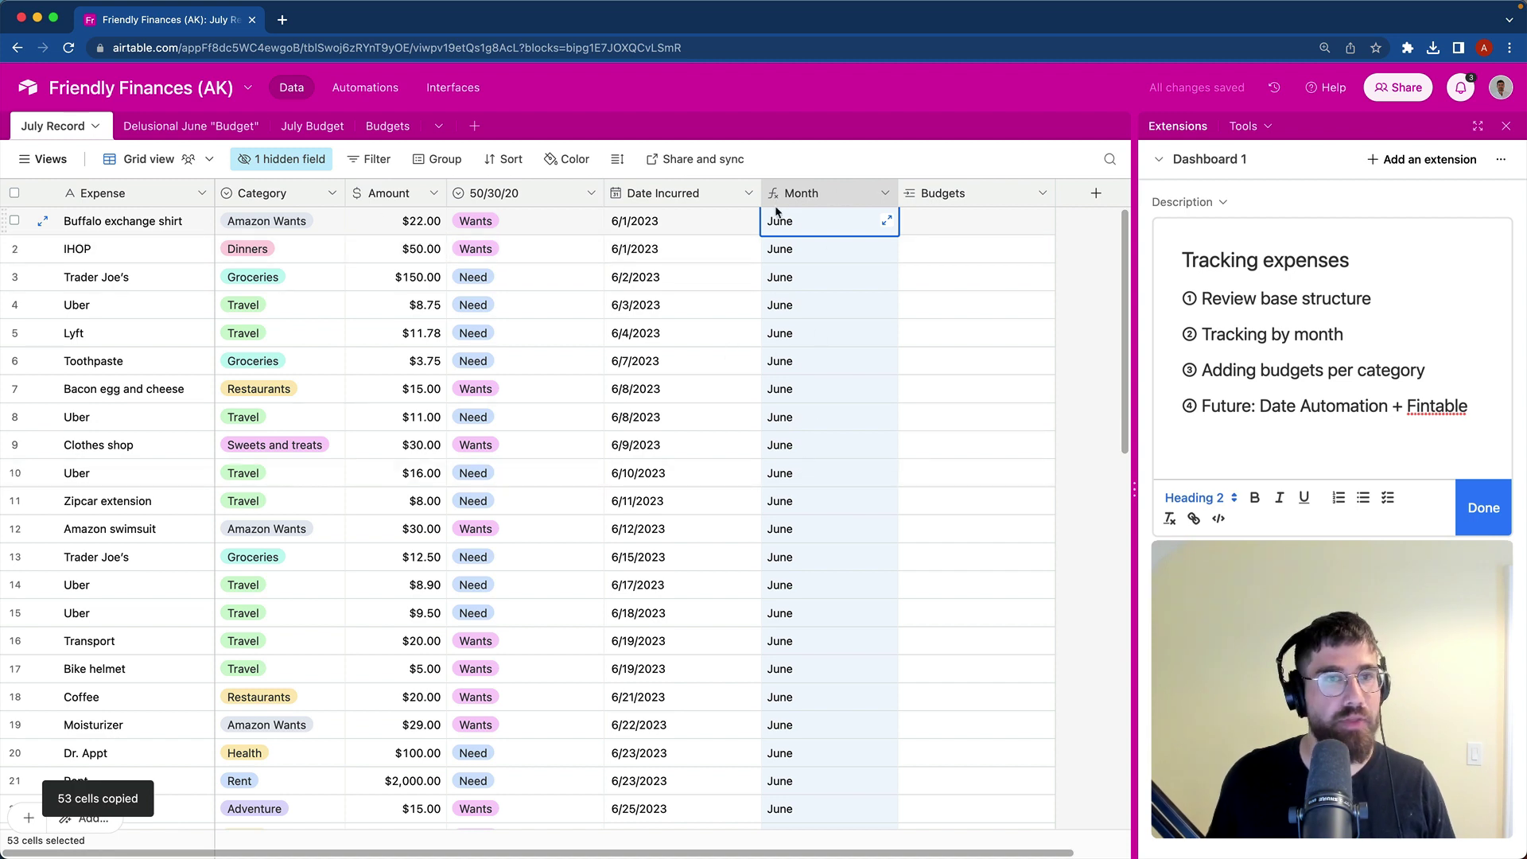
left_click(992, 228)
key("cmd+v")
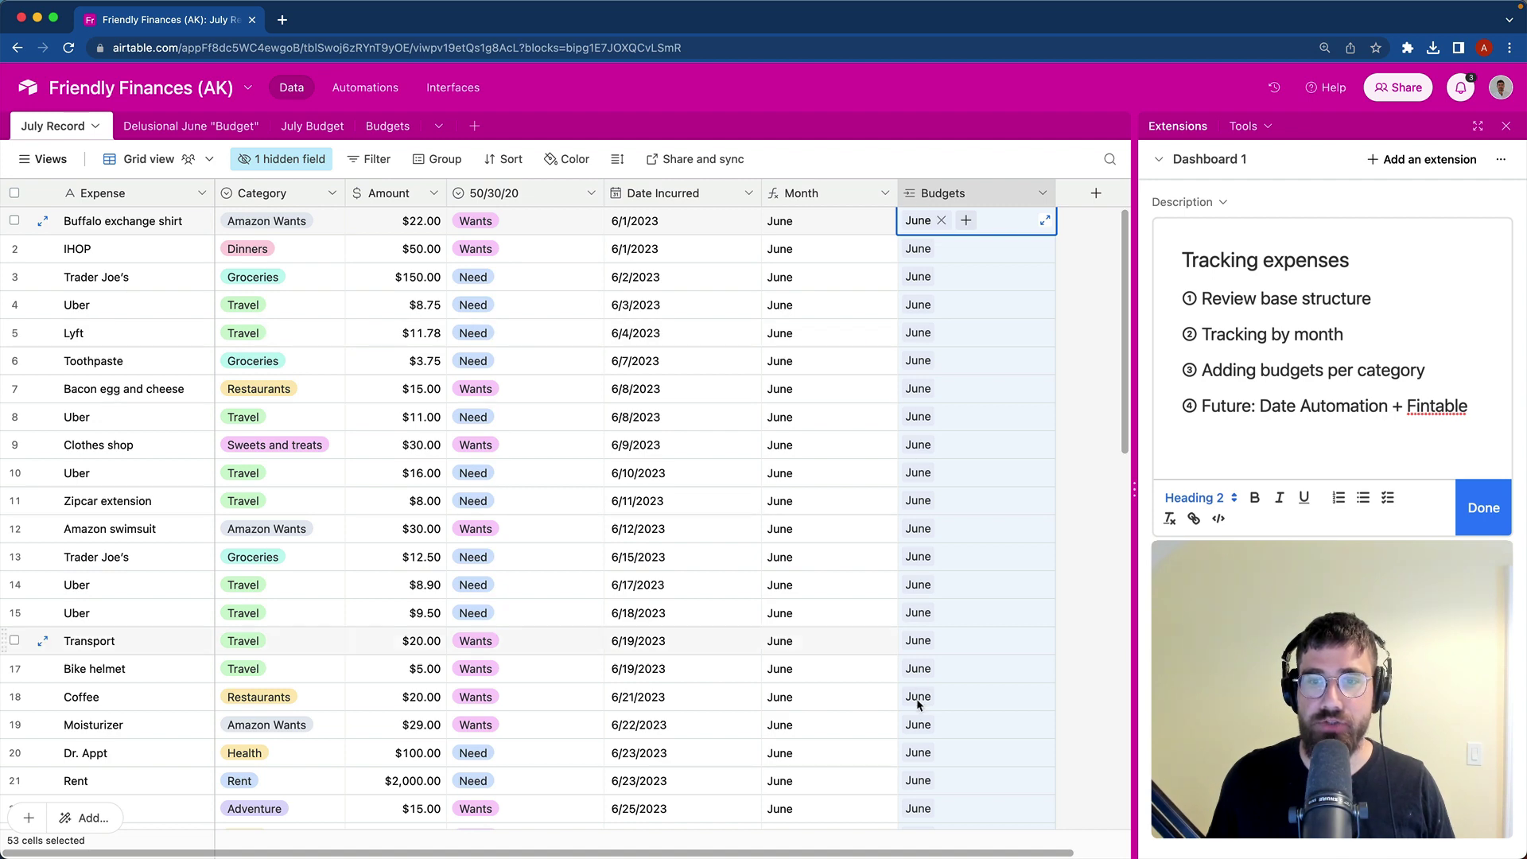
scroll(1004, 598, "down", 10)
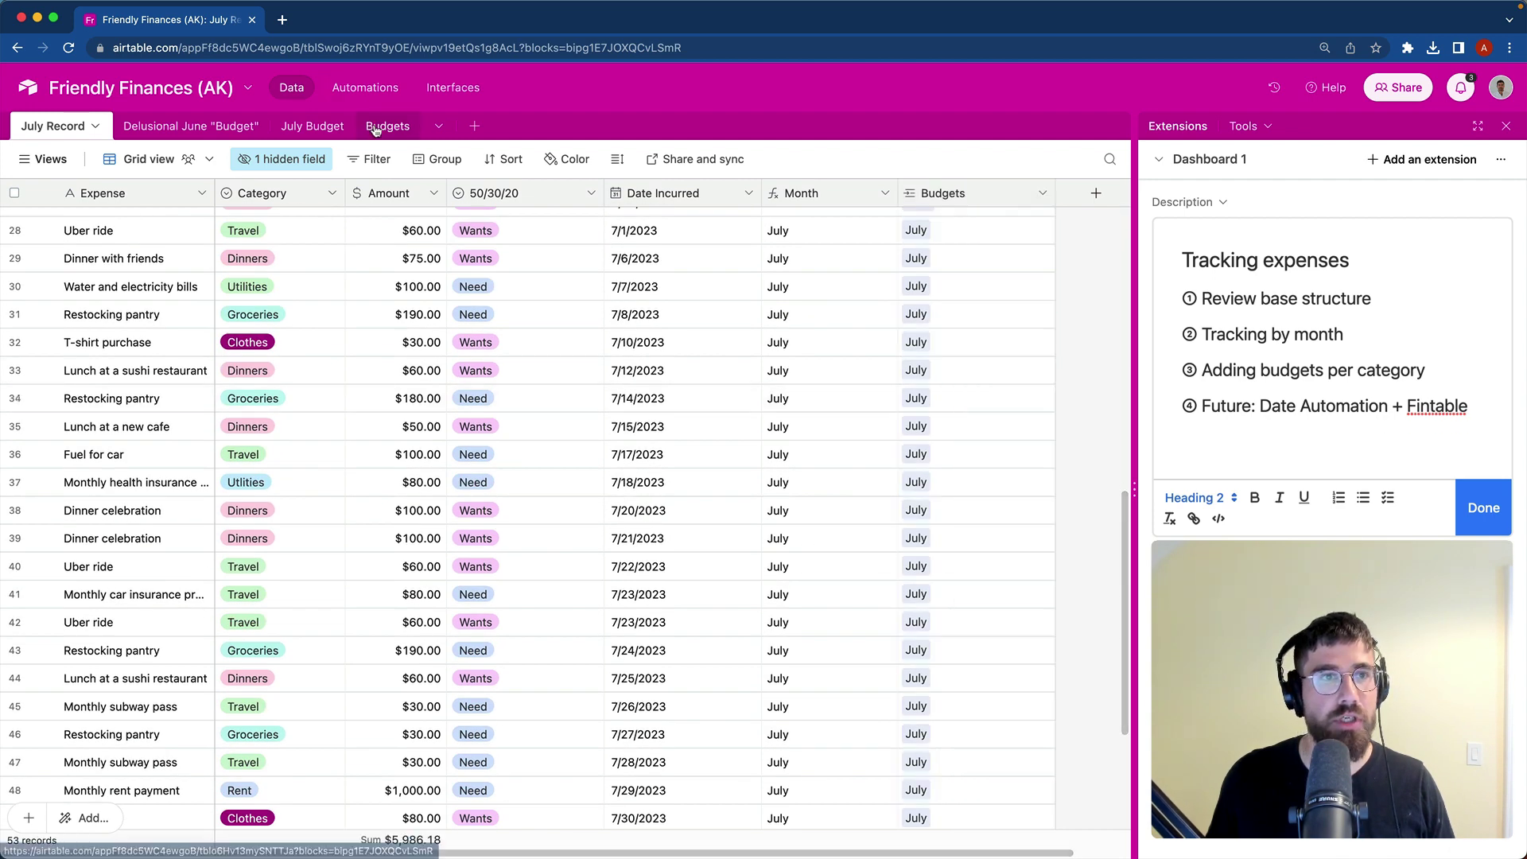
Step: Move the Budgets table to second place and review its June and July records
left_click(374, 126)
left_click_drag(304, 125, 131, 127)
left_click(130, 231)
left_click(129, 249)
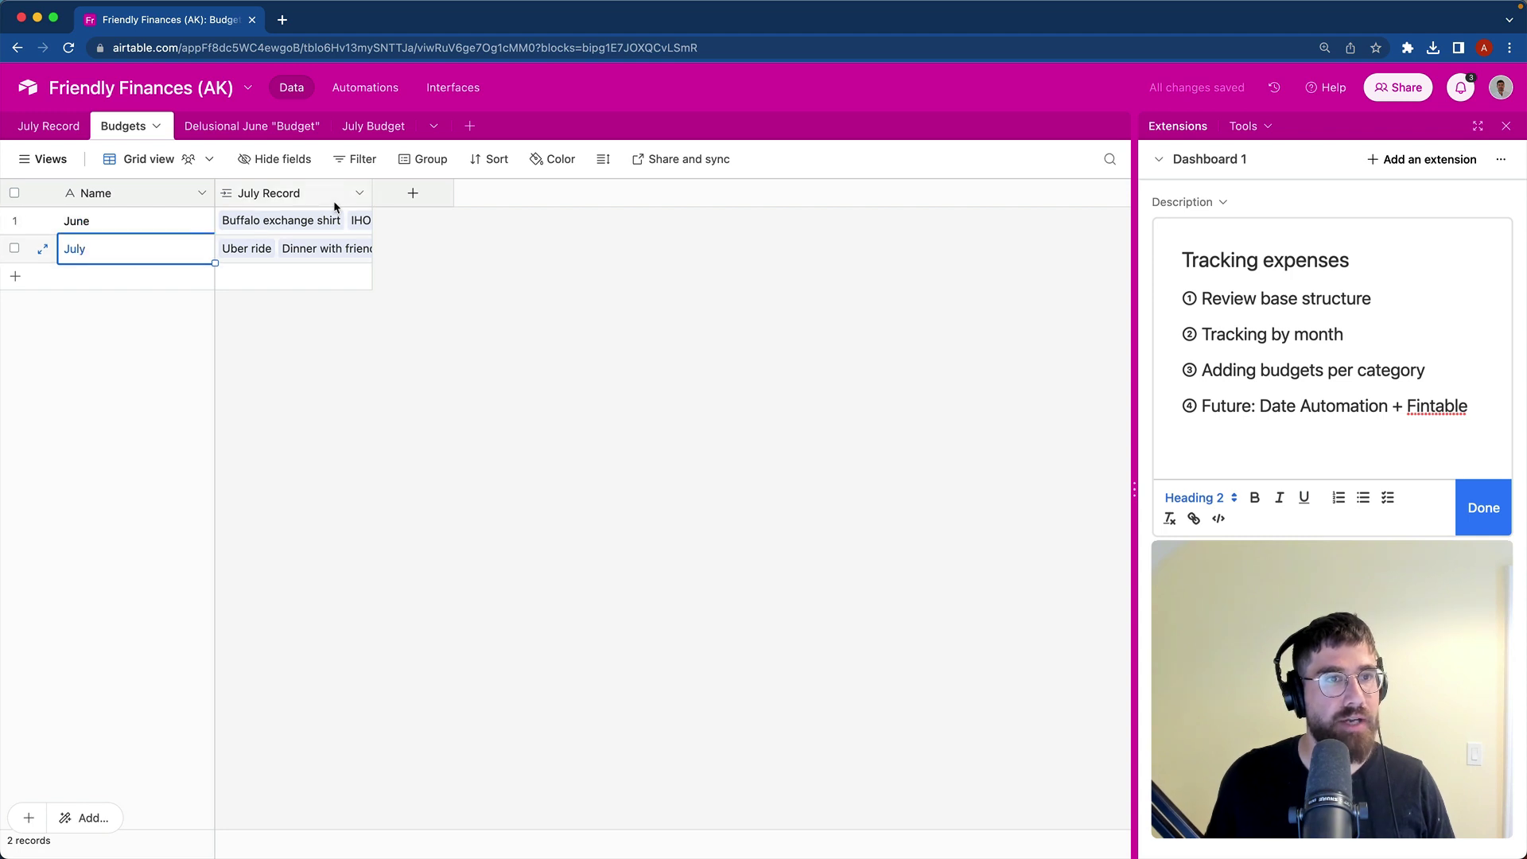
Step: Inspect June's and July's linked expenses and resize the July Record column
left_click_drag(372, 195, 679, 195)
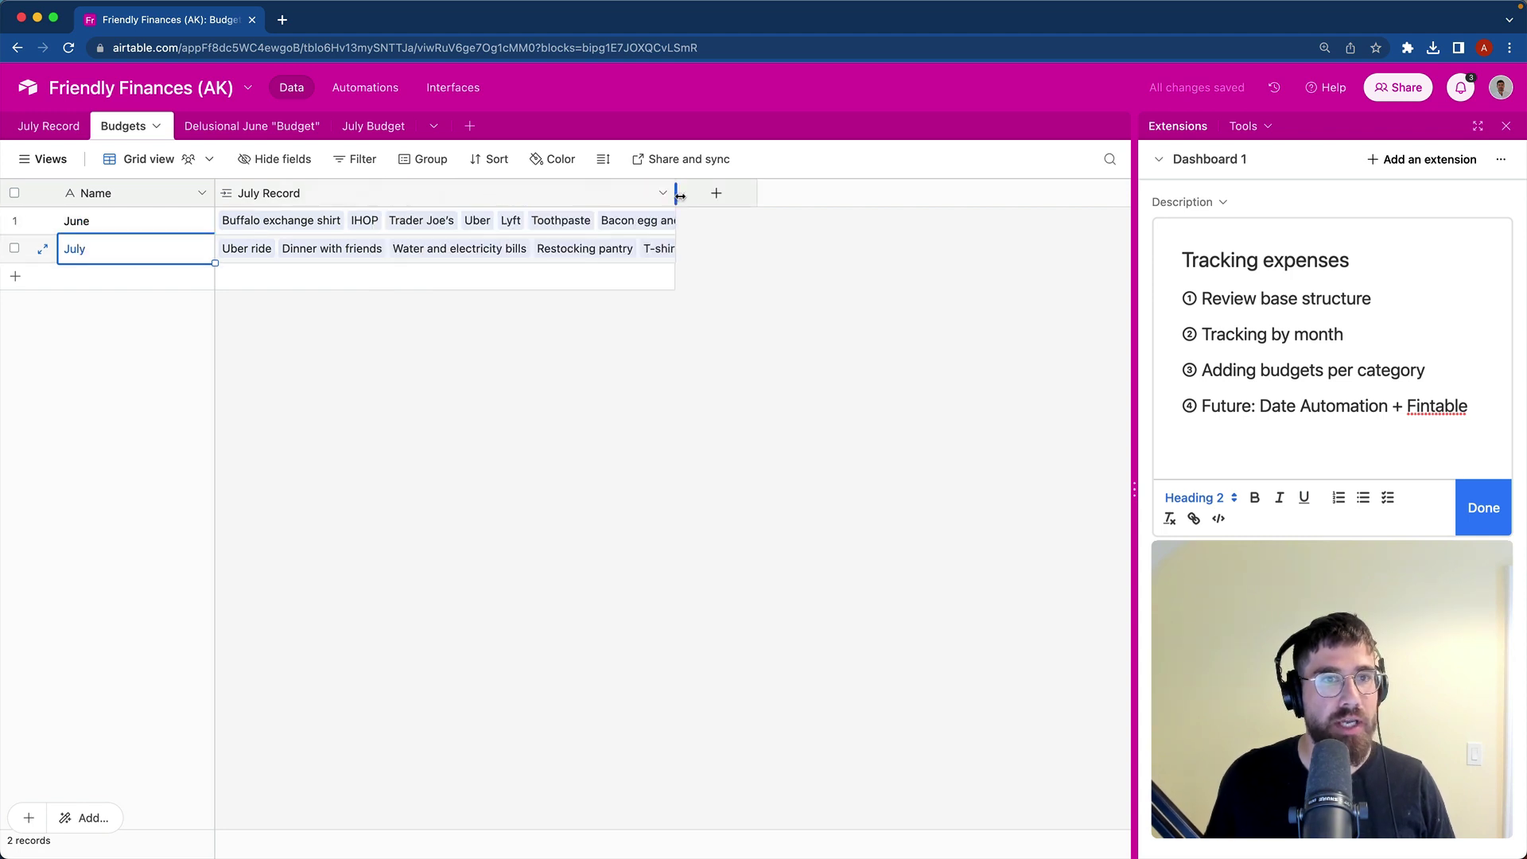
left_click(374, 229)
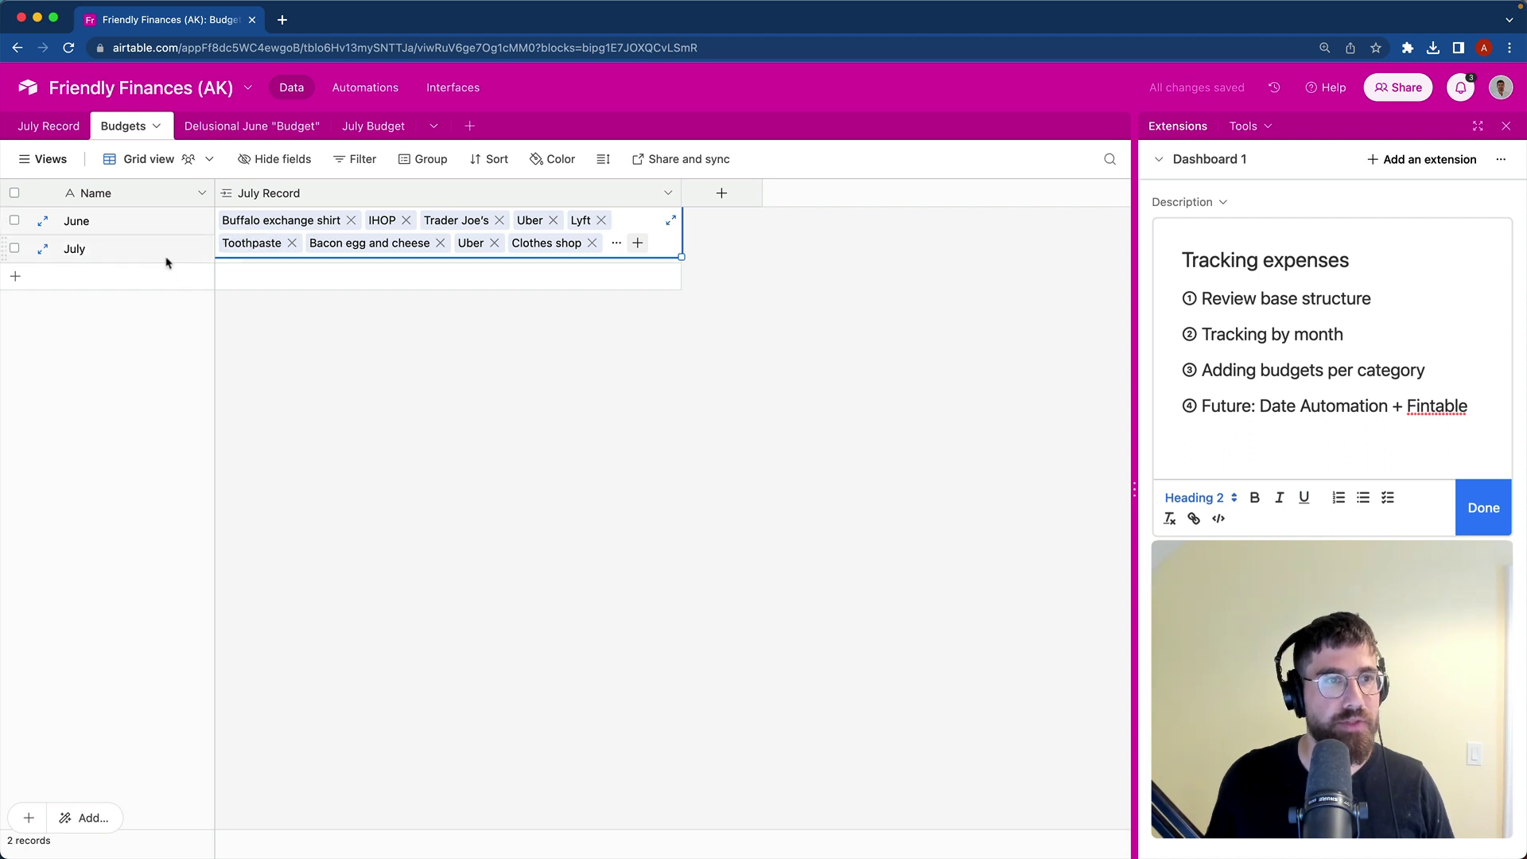
left_click(671, 220)
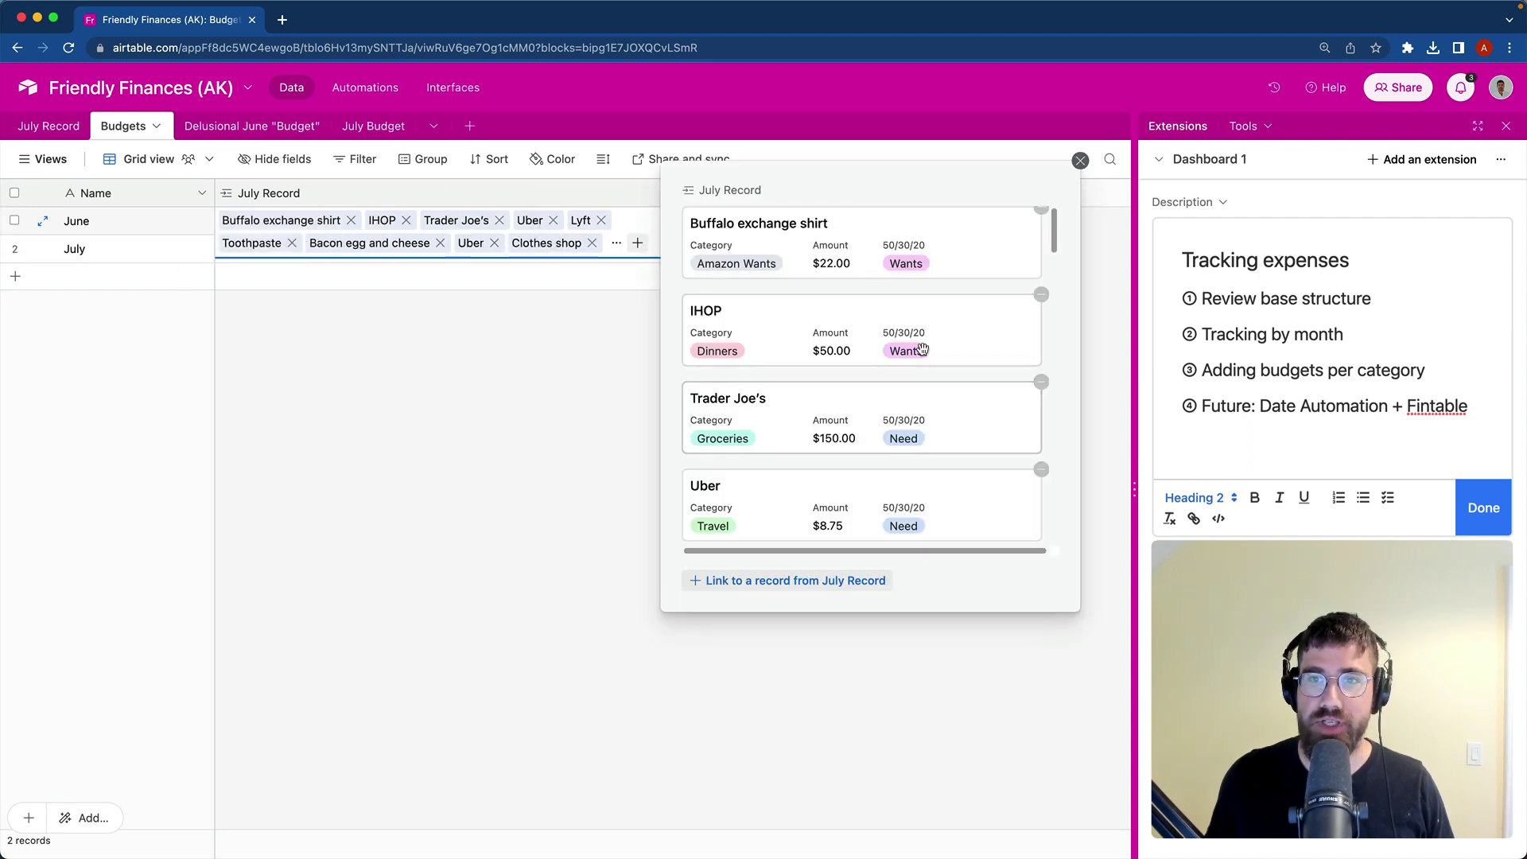
scroll(922, 349, "down", 5)
left_click(672, 250)
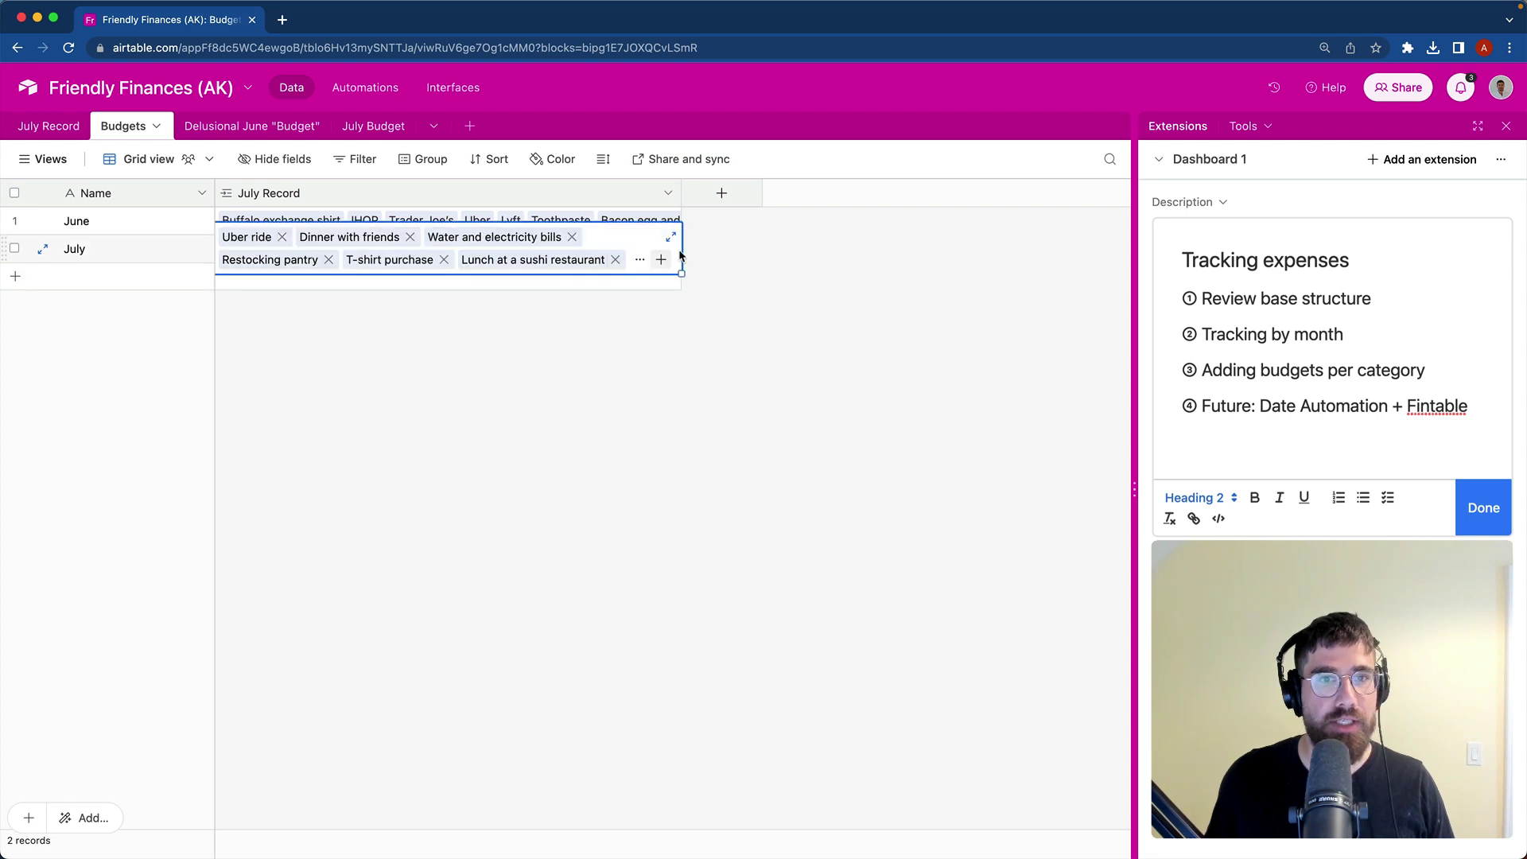
left_click(670, 237)
left_click(538, 446)
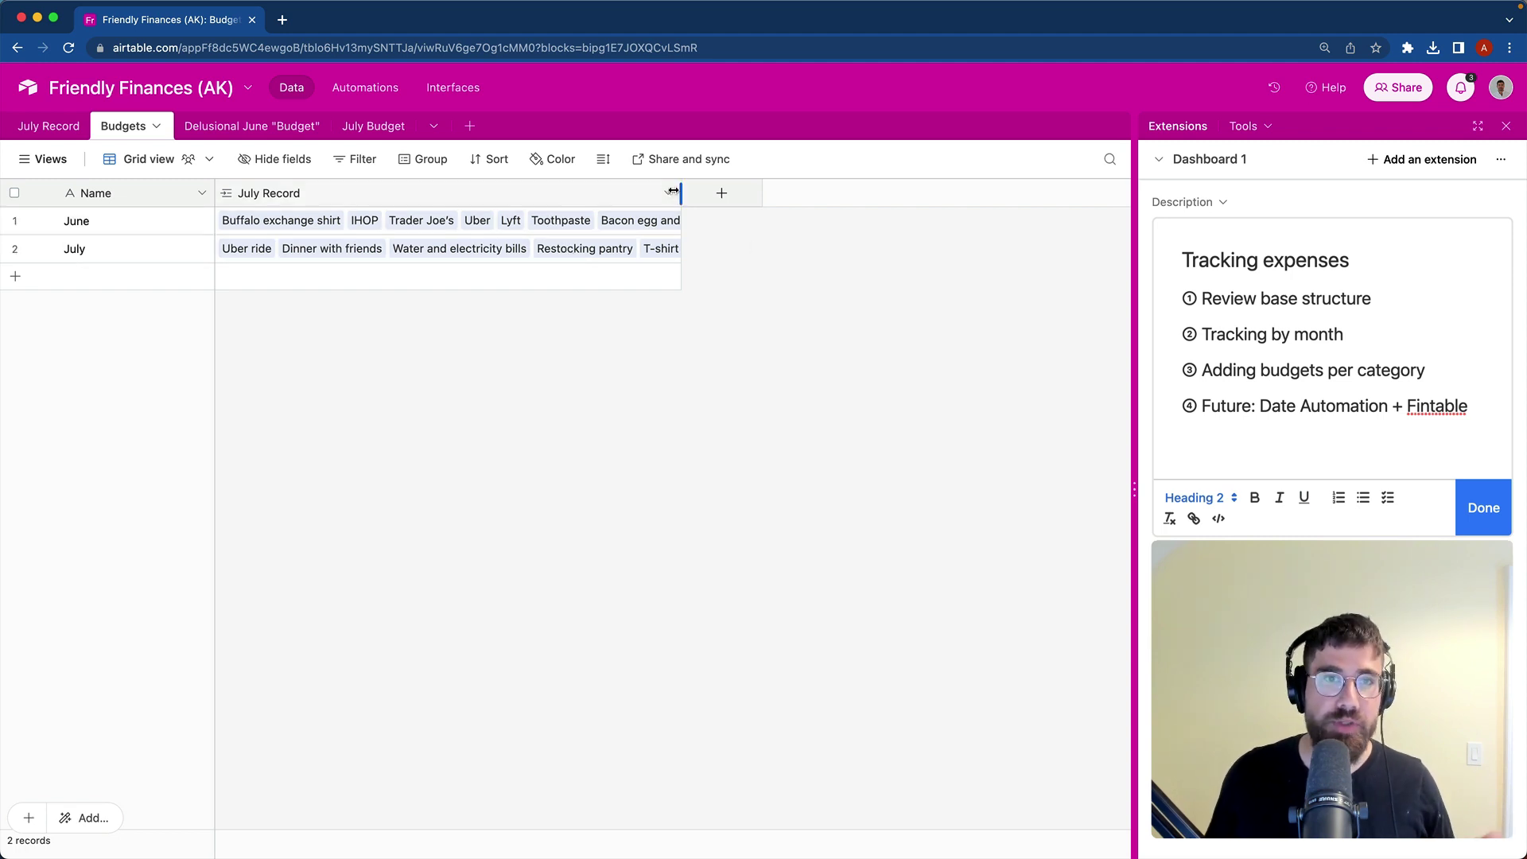
left_click_drag(680, 193, 652, 192)
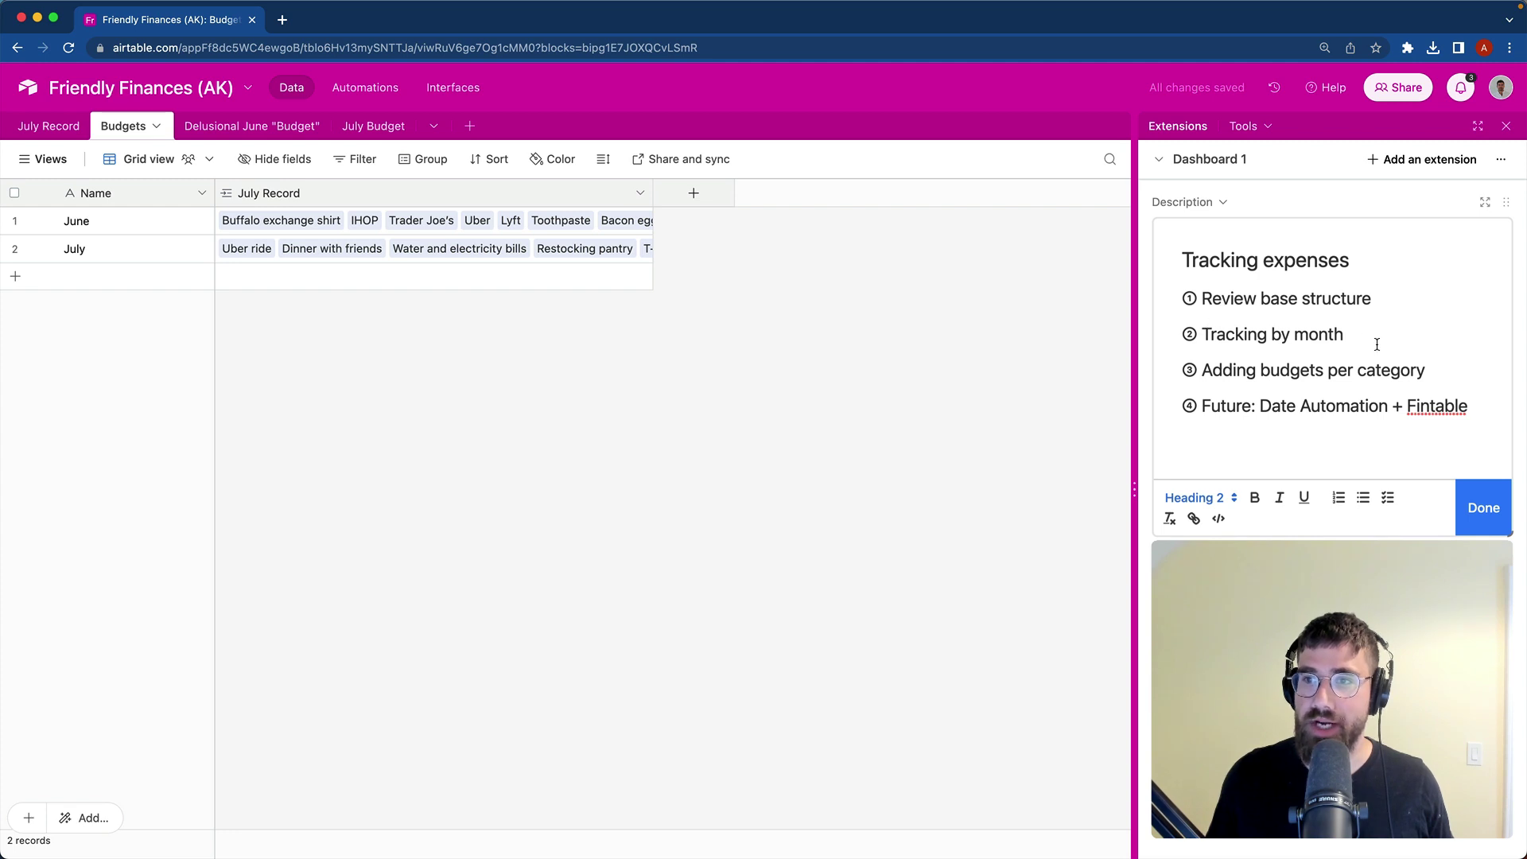
Step: Create a Total spend rollup field summing the linked Amount values with sum(values)
left_click(691, 205)
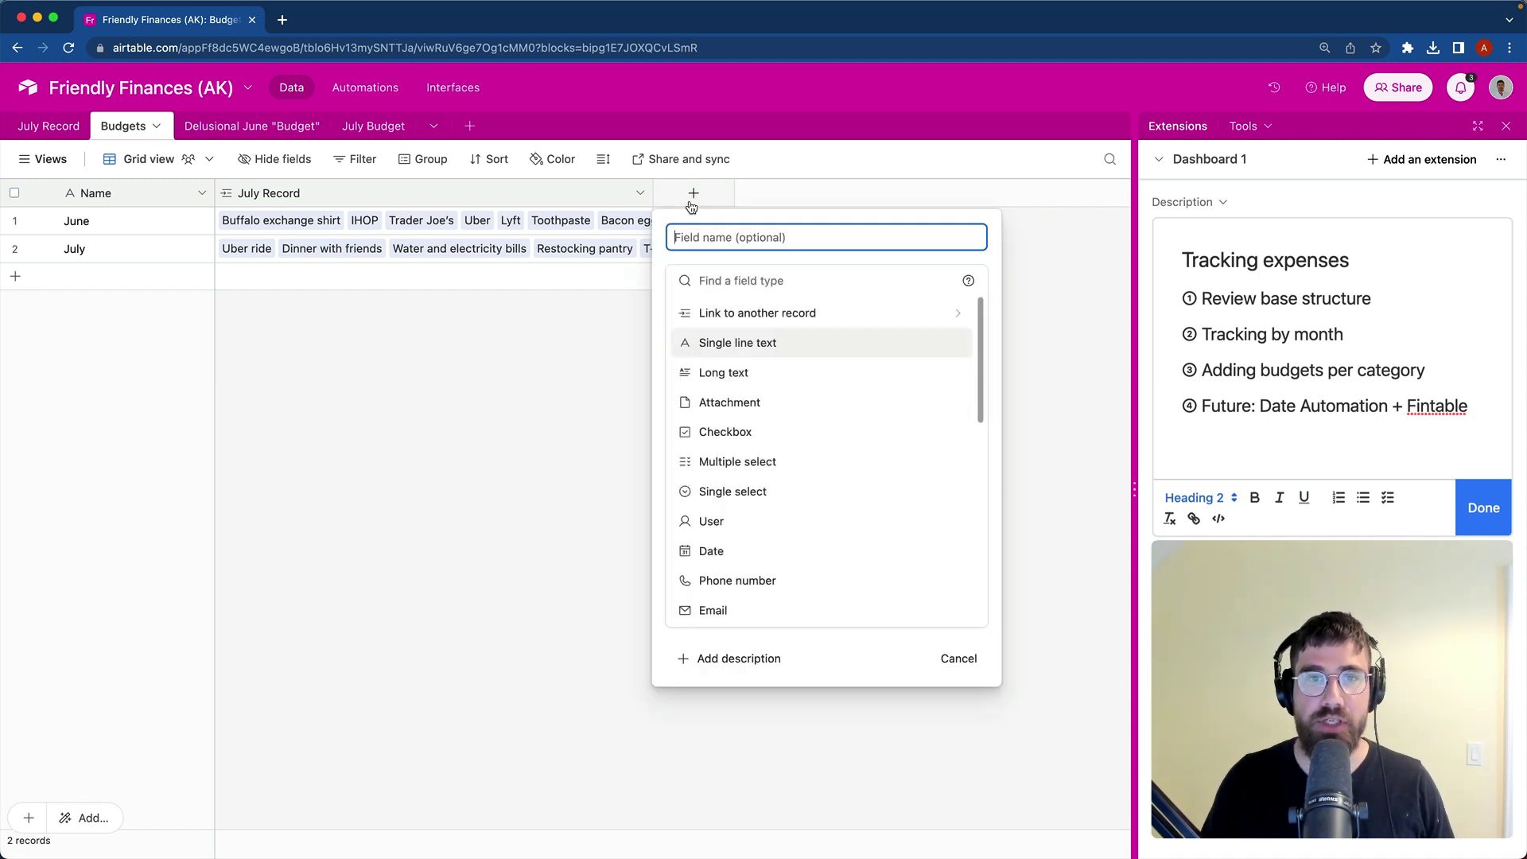
type("Total spend")
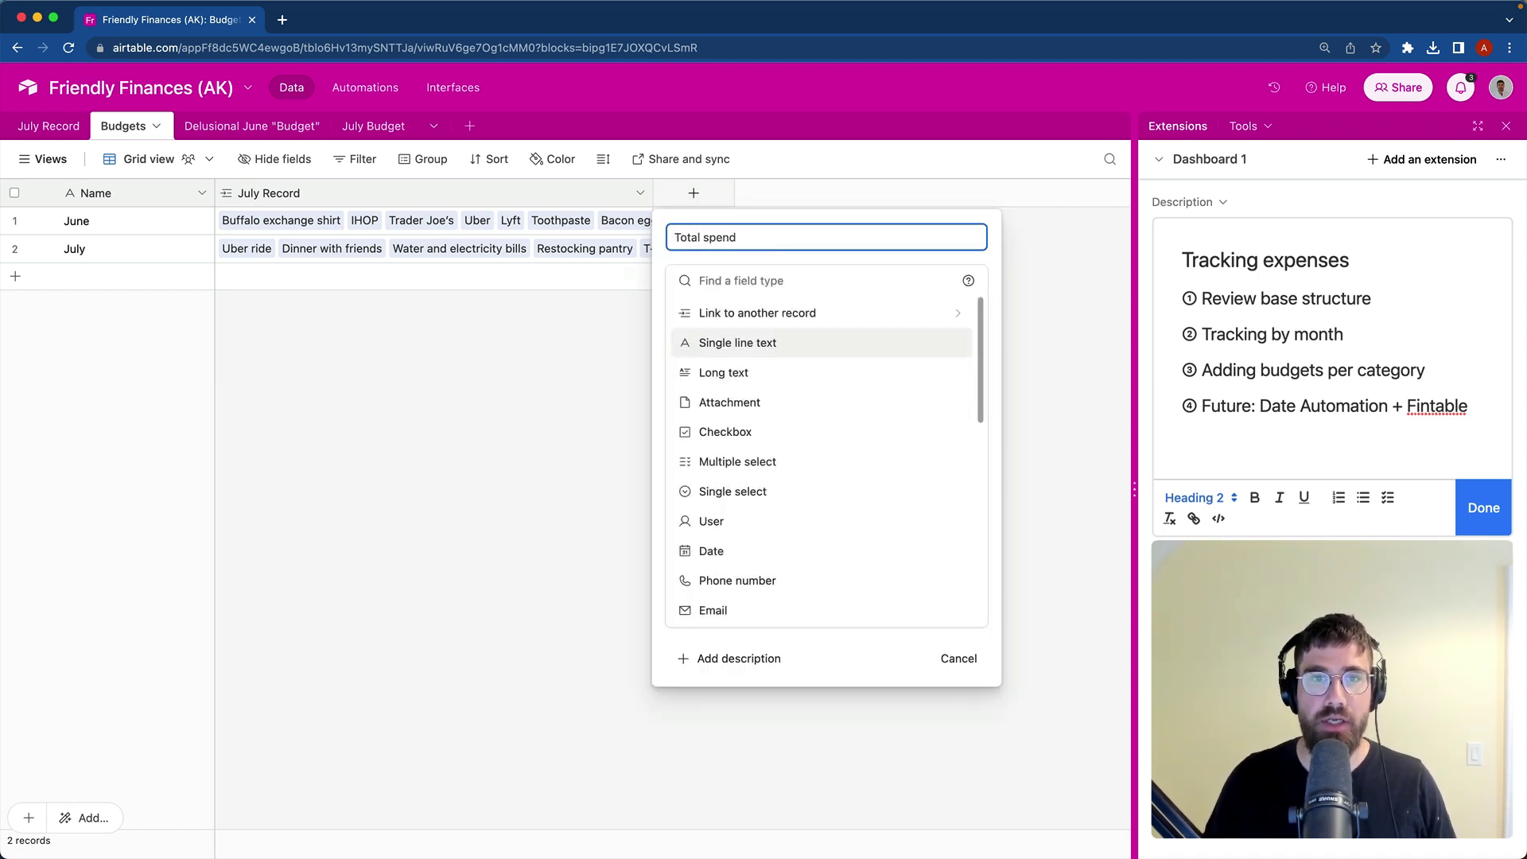
key("Tab")
type("roll")
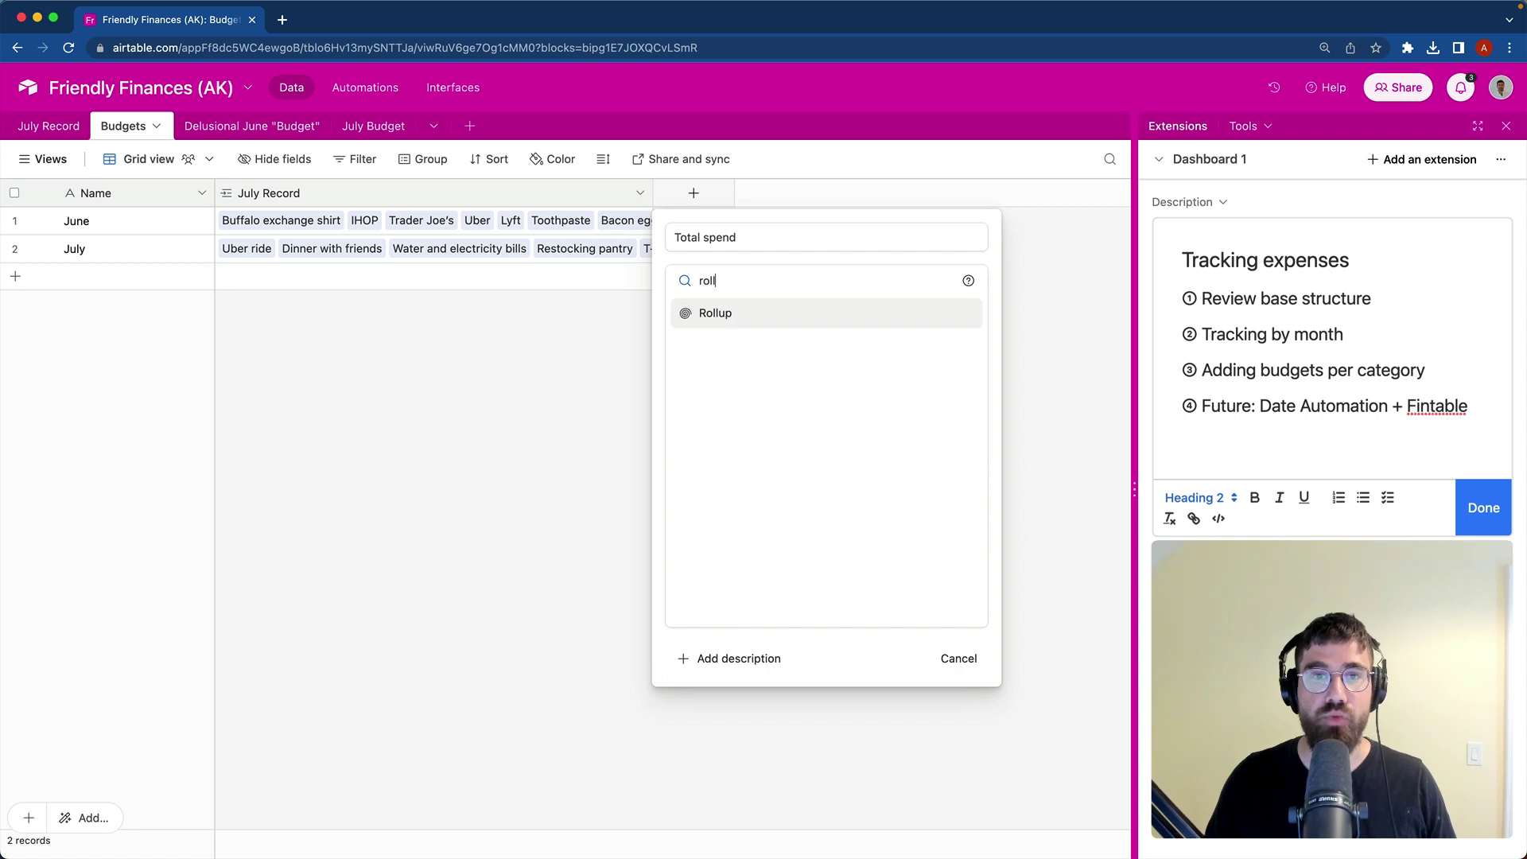
left_click(779, 313)
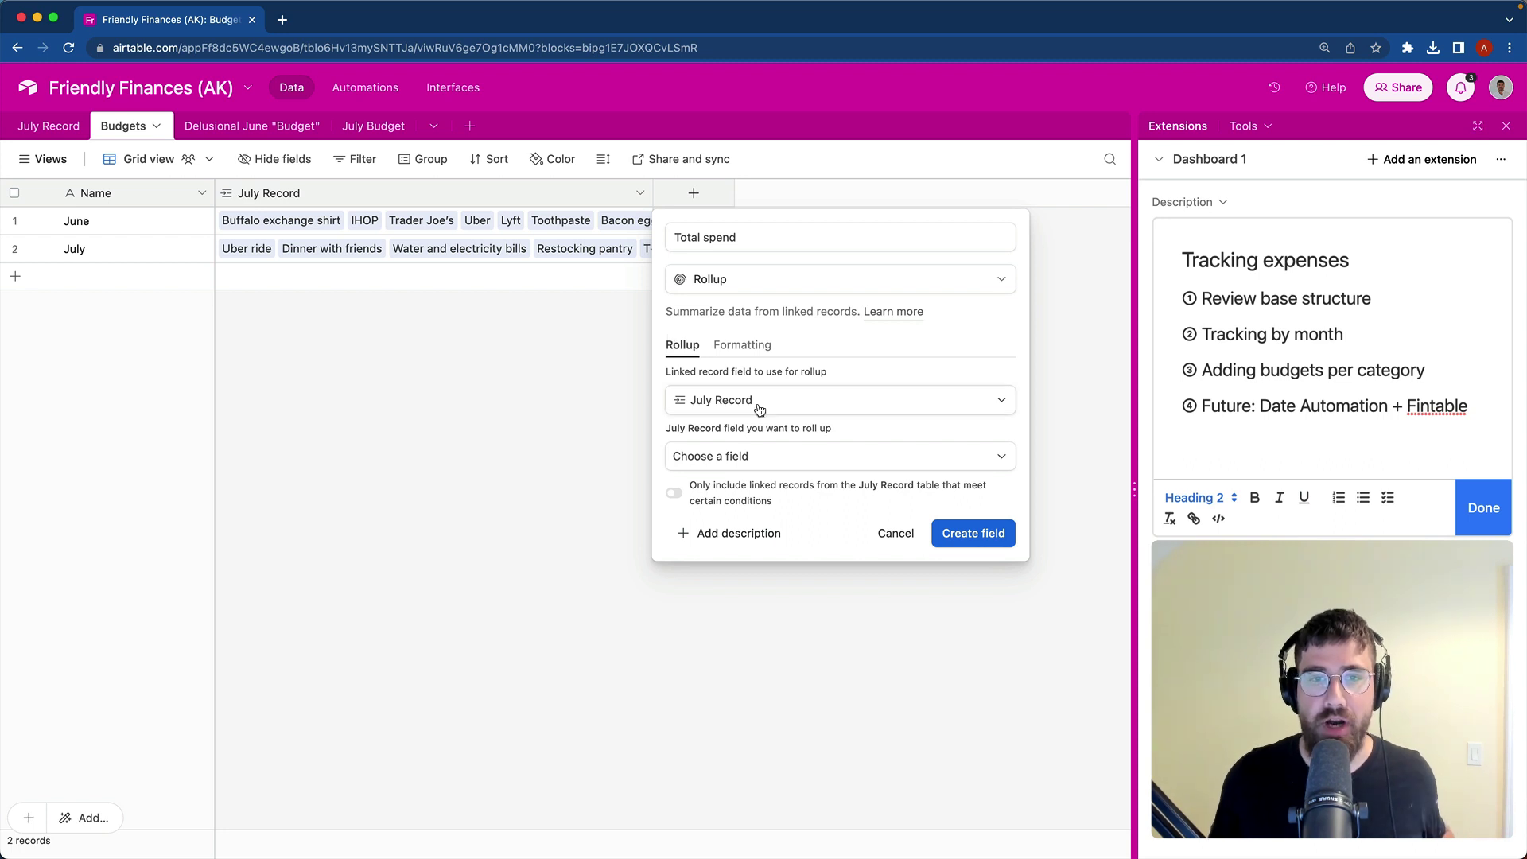
left_click(783, 457)
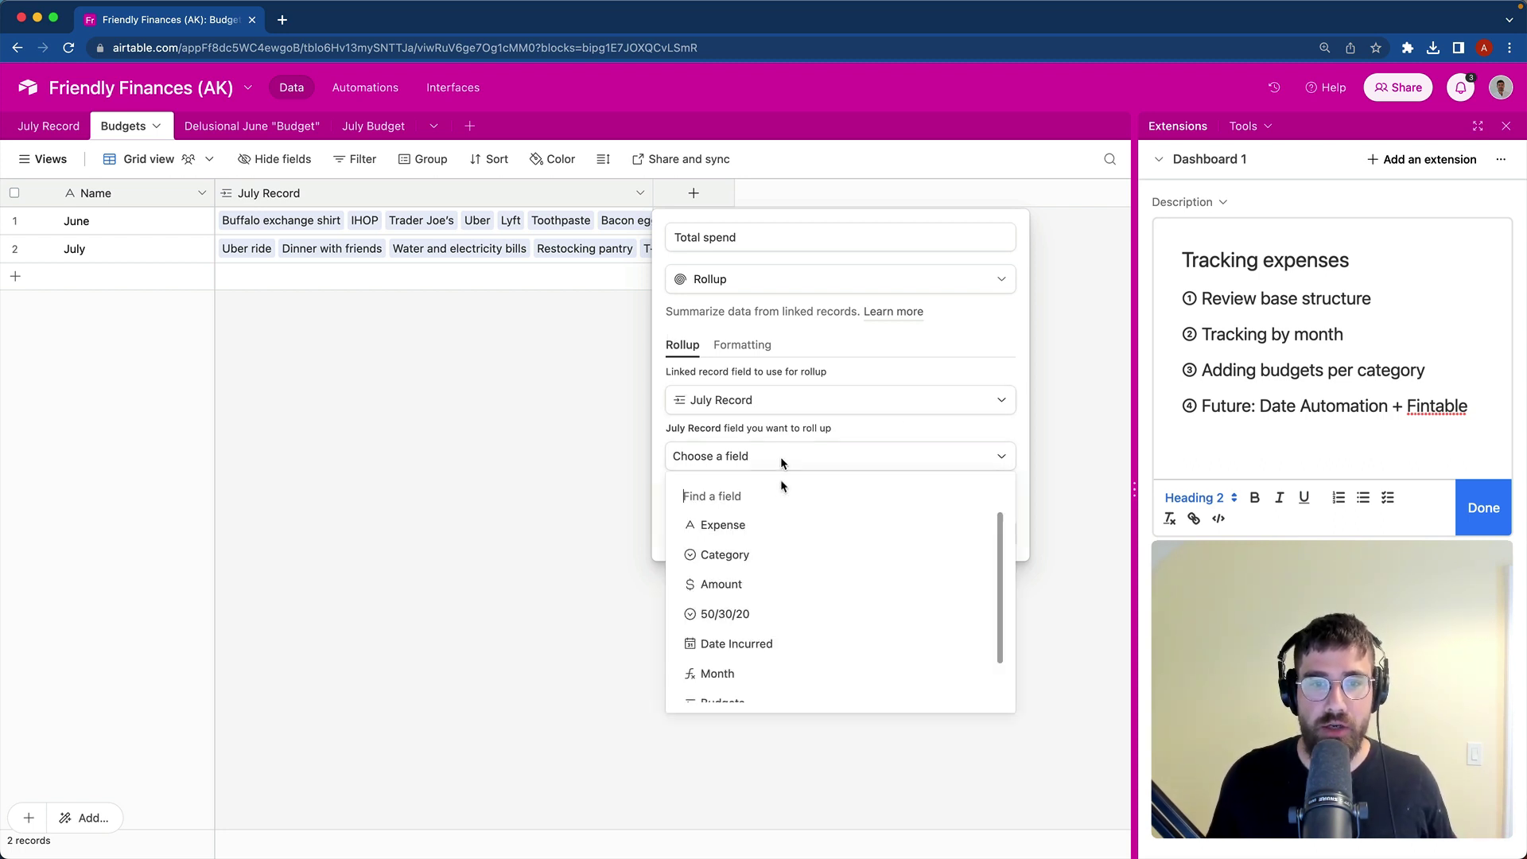
left_click(771, 582)
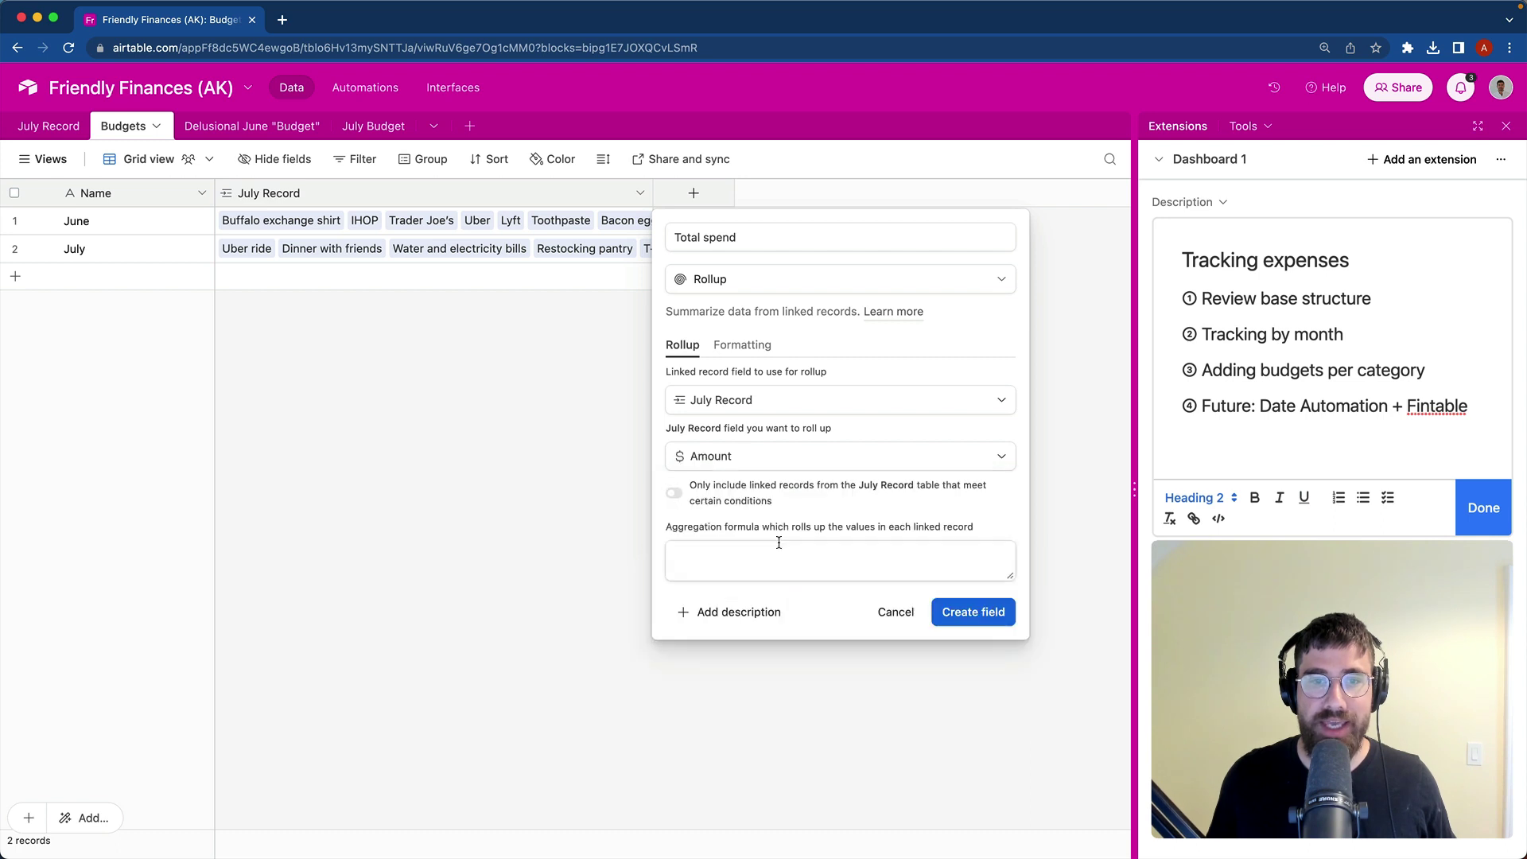
left_click(738, 571)
type("sum(values")
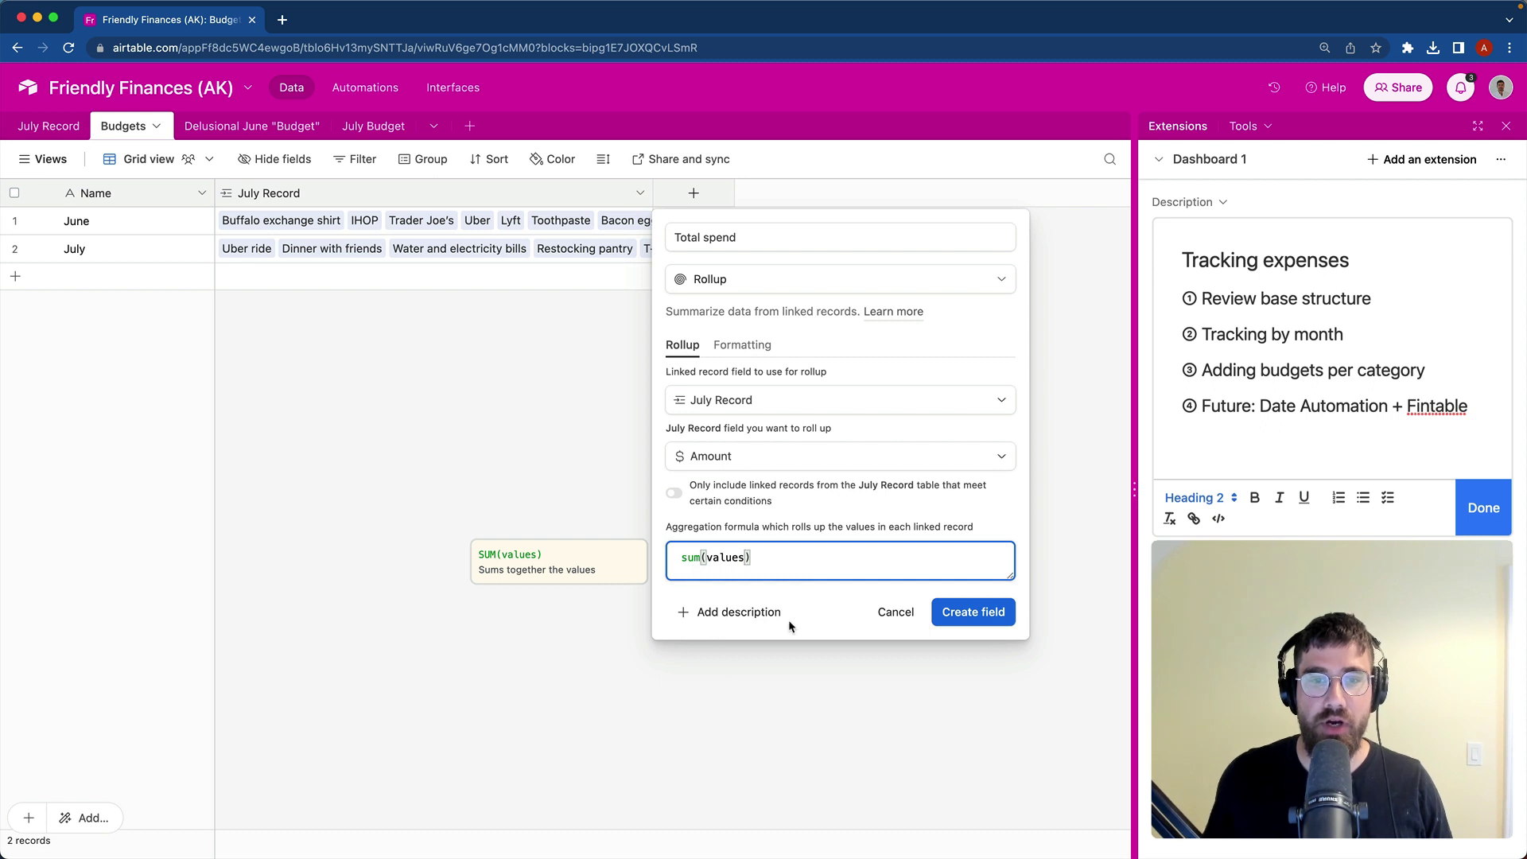
type(")")
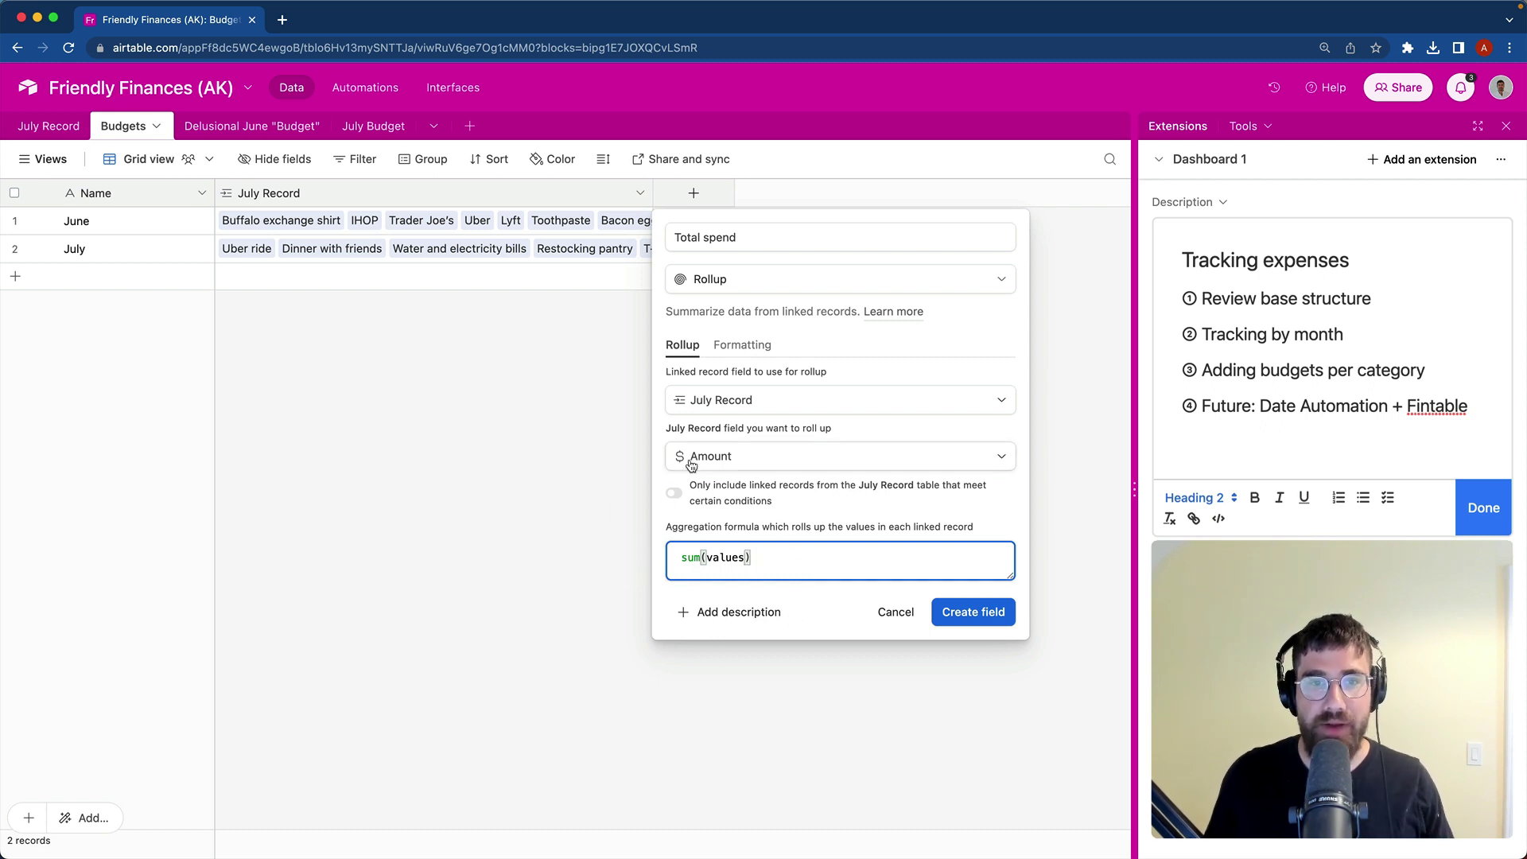
left_click(986, 613)
Step: Widen the July Record column and narrow the Total spend column
left_click(766, 220)
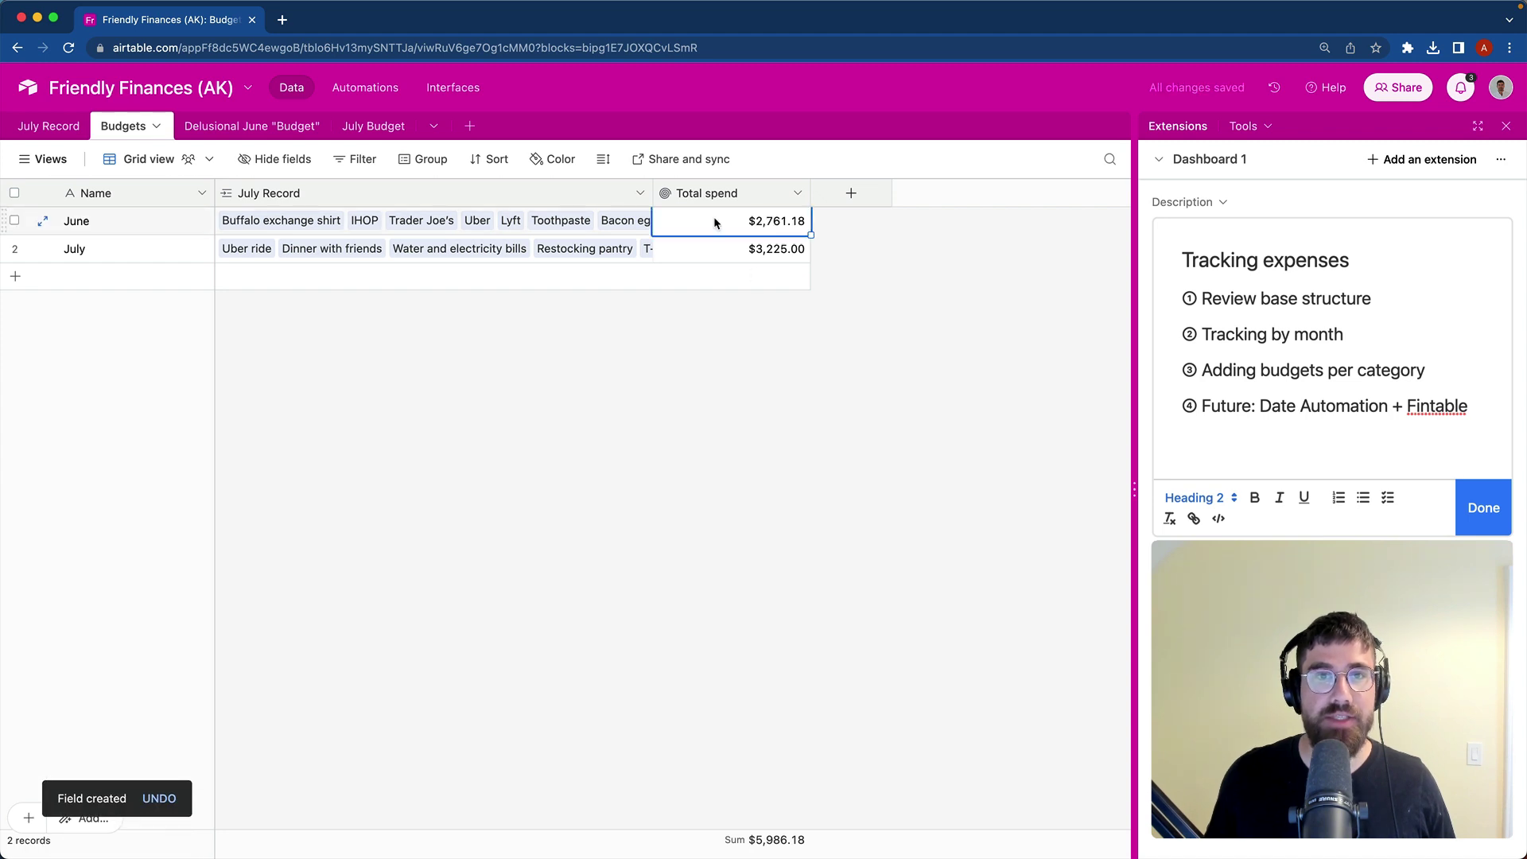
left_click_drag(652, 193, 680, 193)
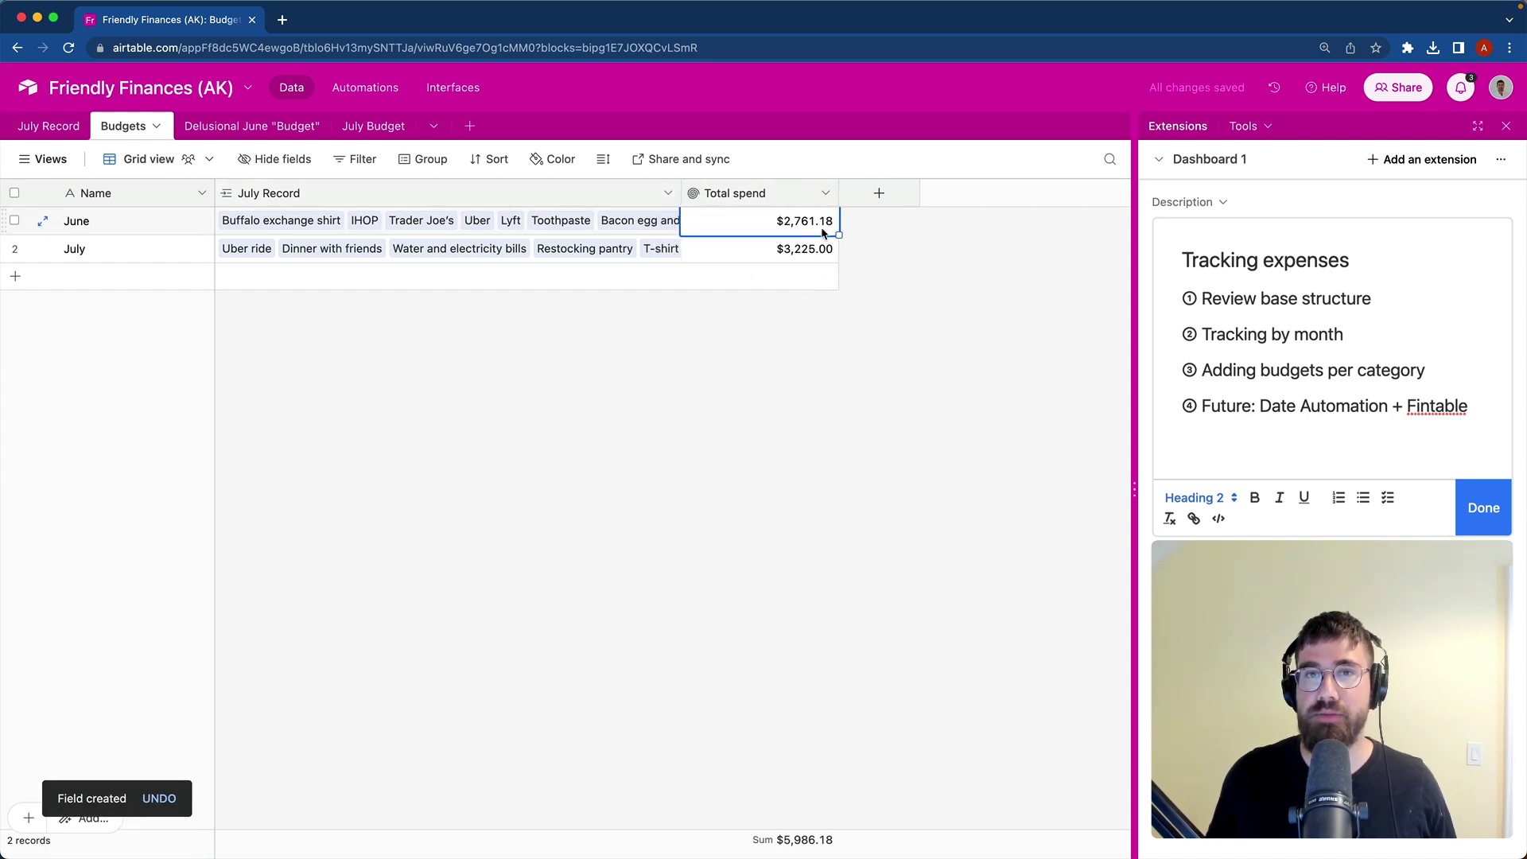
left_click_drag(839, 193, 807, 192)
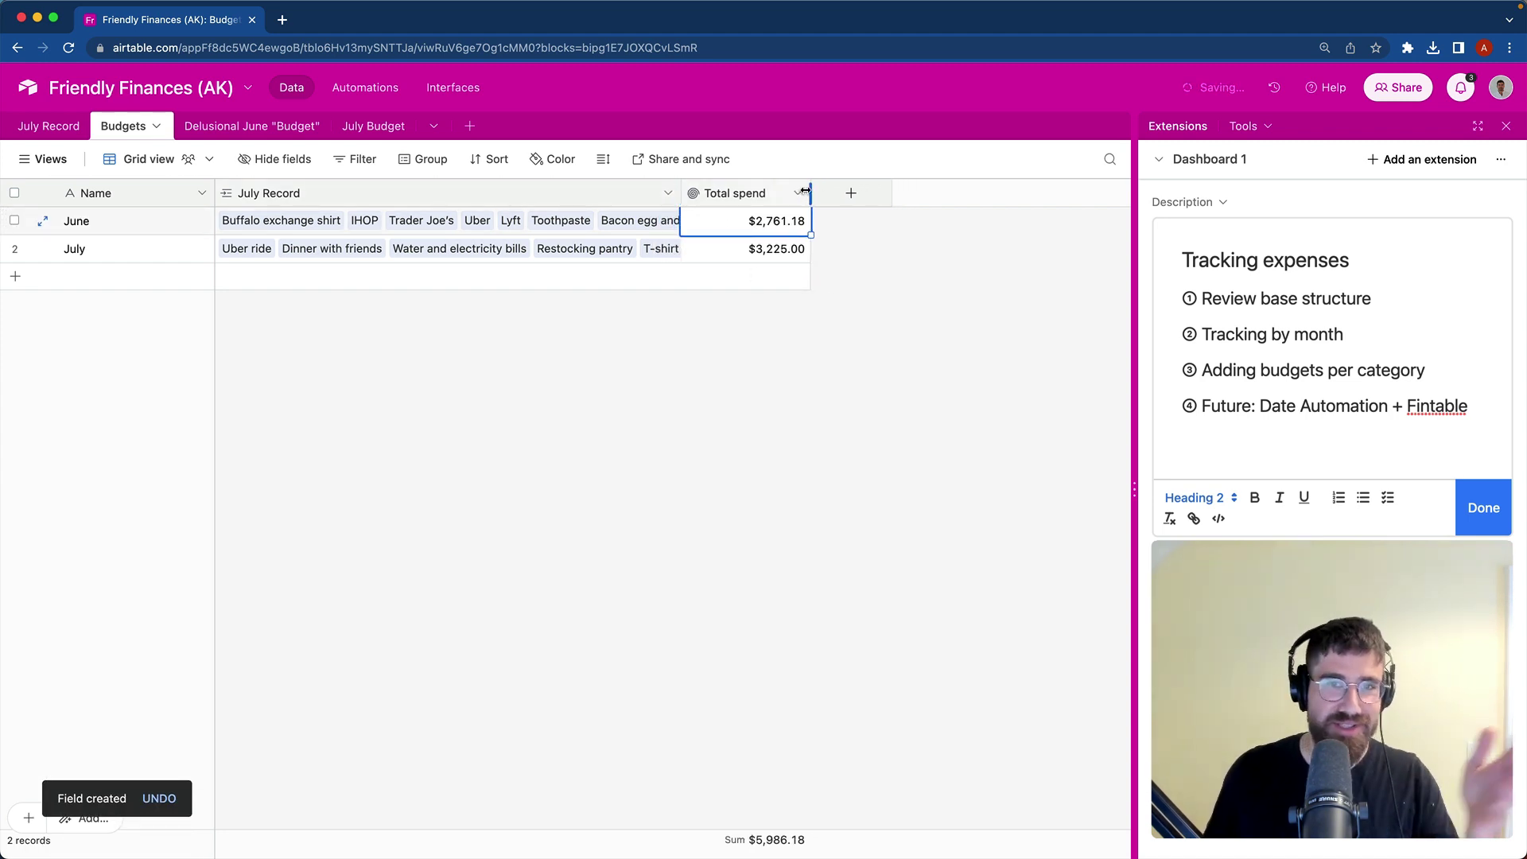
Step: Check the June and July total spend values
left_click(693, 245)
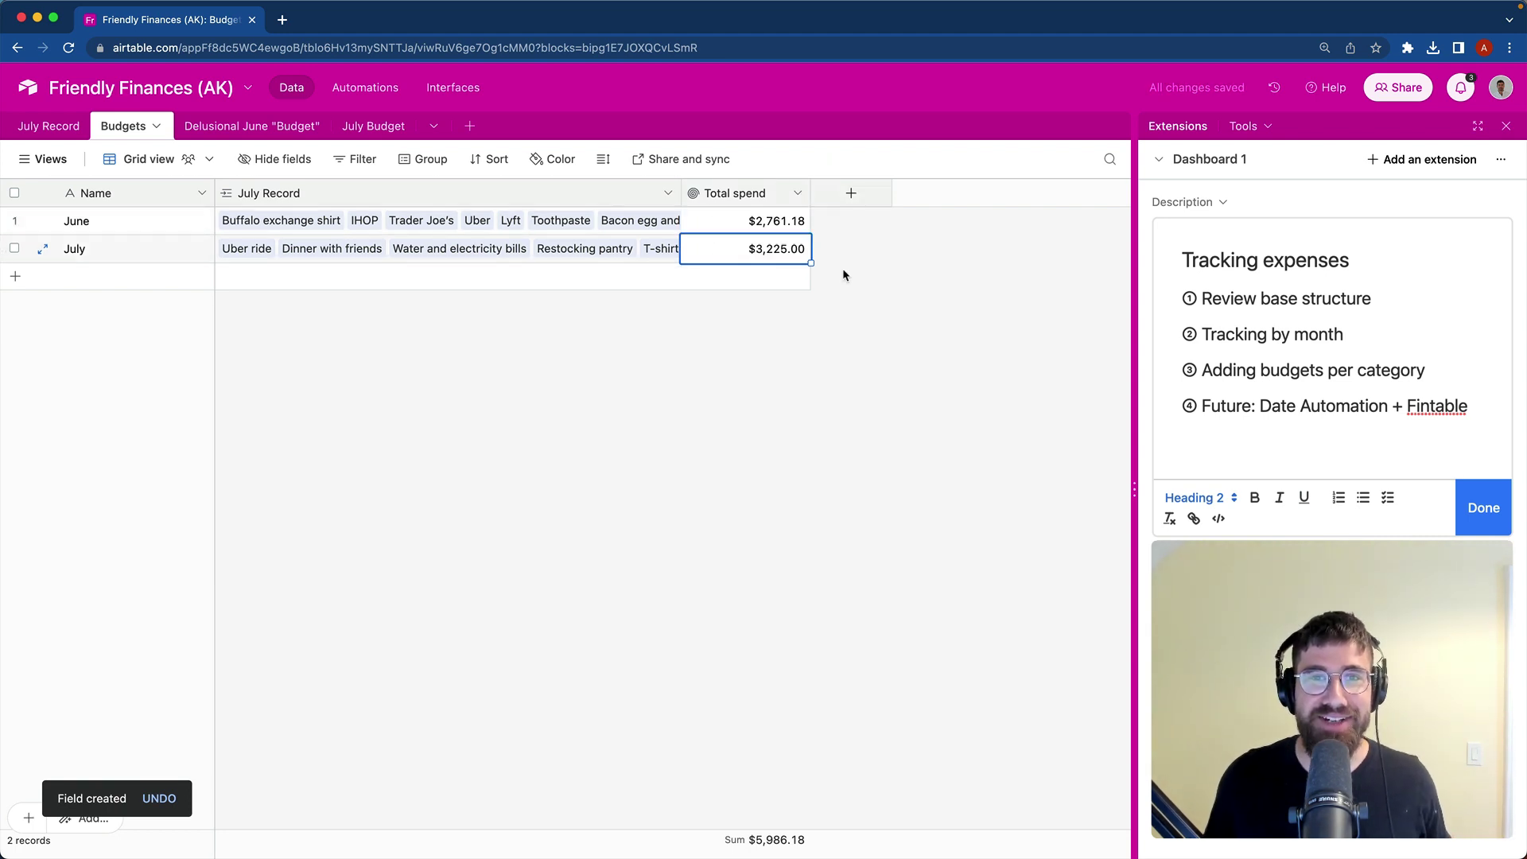
left_click(787, 222)
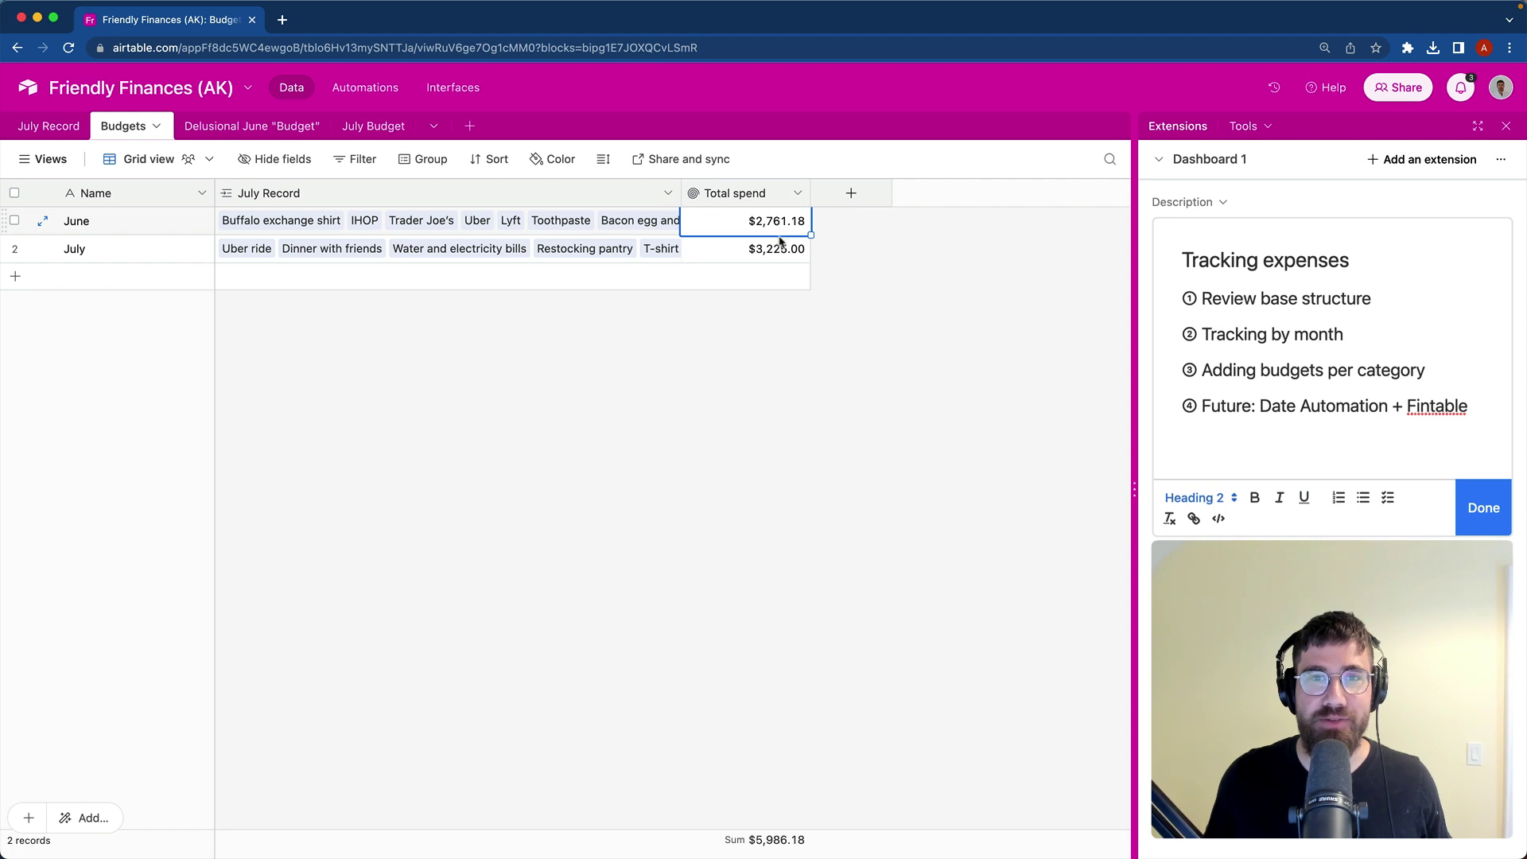
left_click(780, 247)
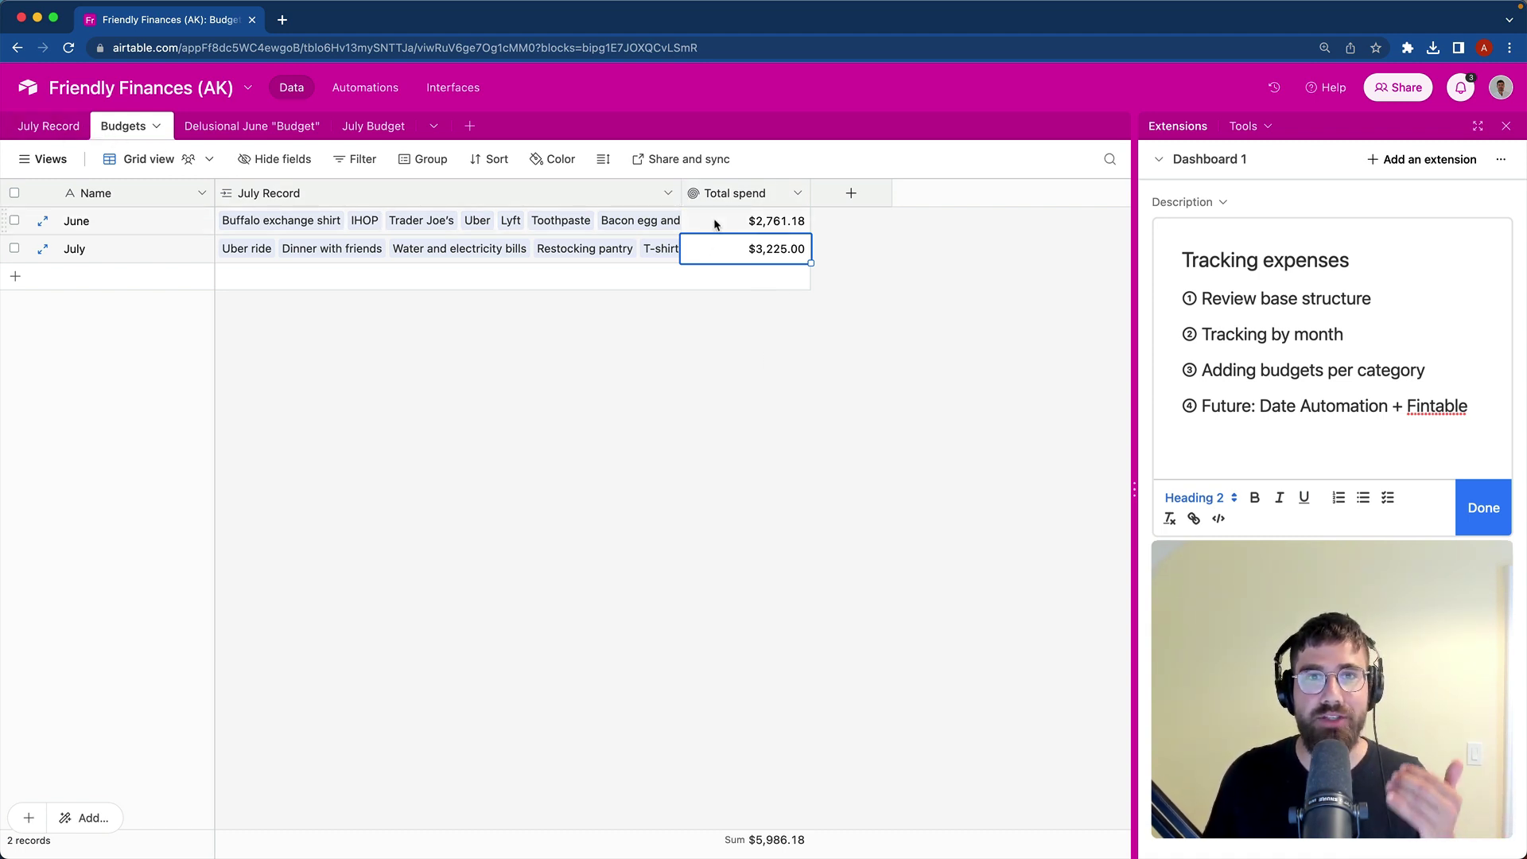
Step: In July Record, inspect the Restocking pantry expense's Groceries category and July month
left_click(28, 127)
scroll(231, 408, "up", 3)
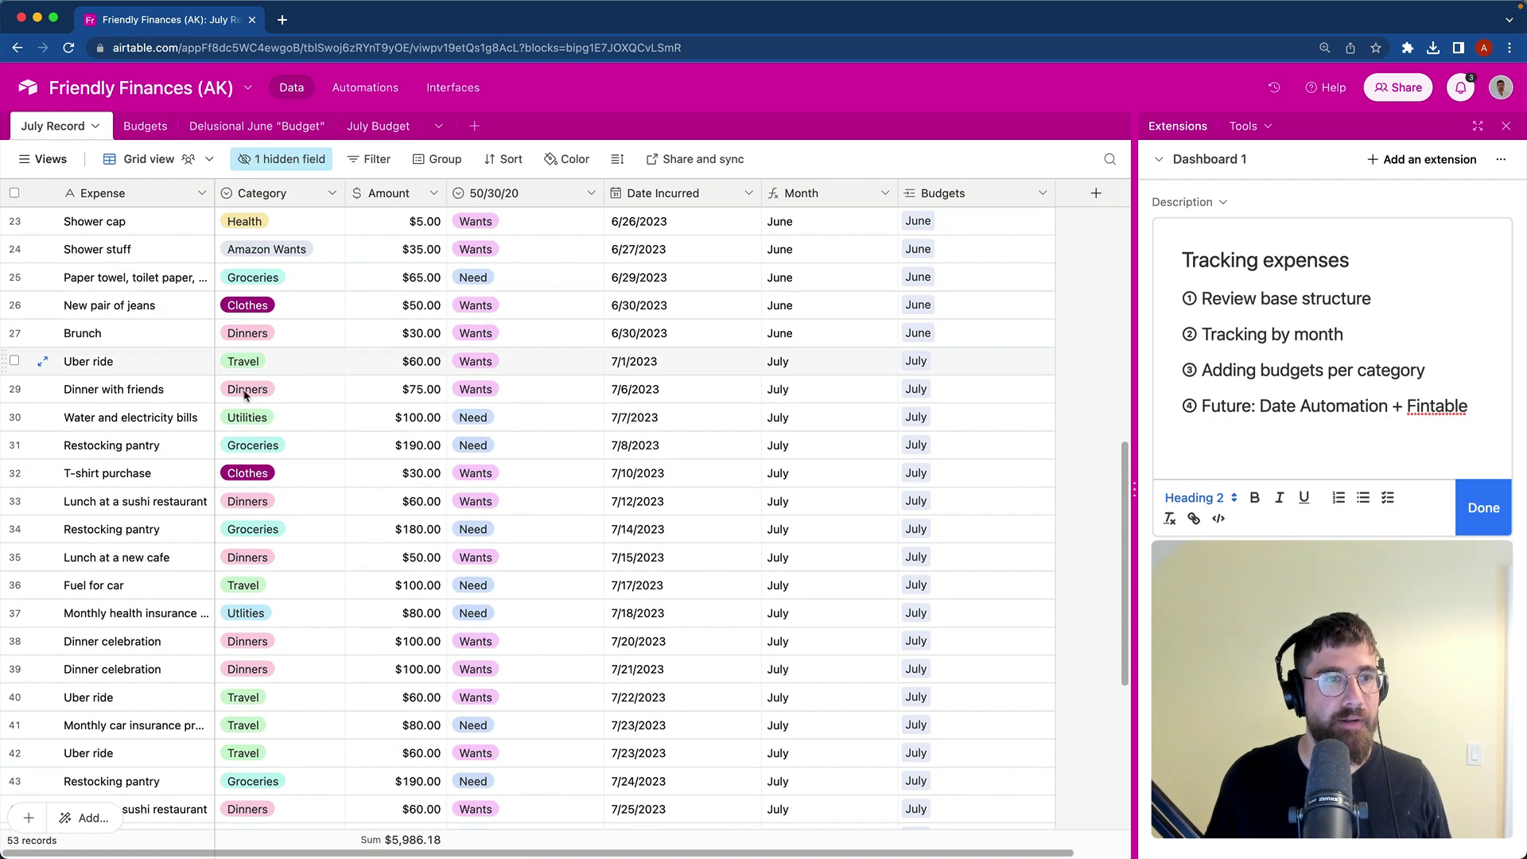
left_click(249, 447)
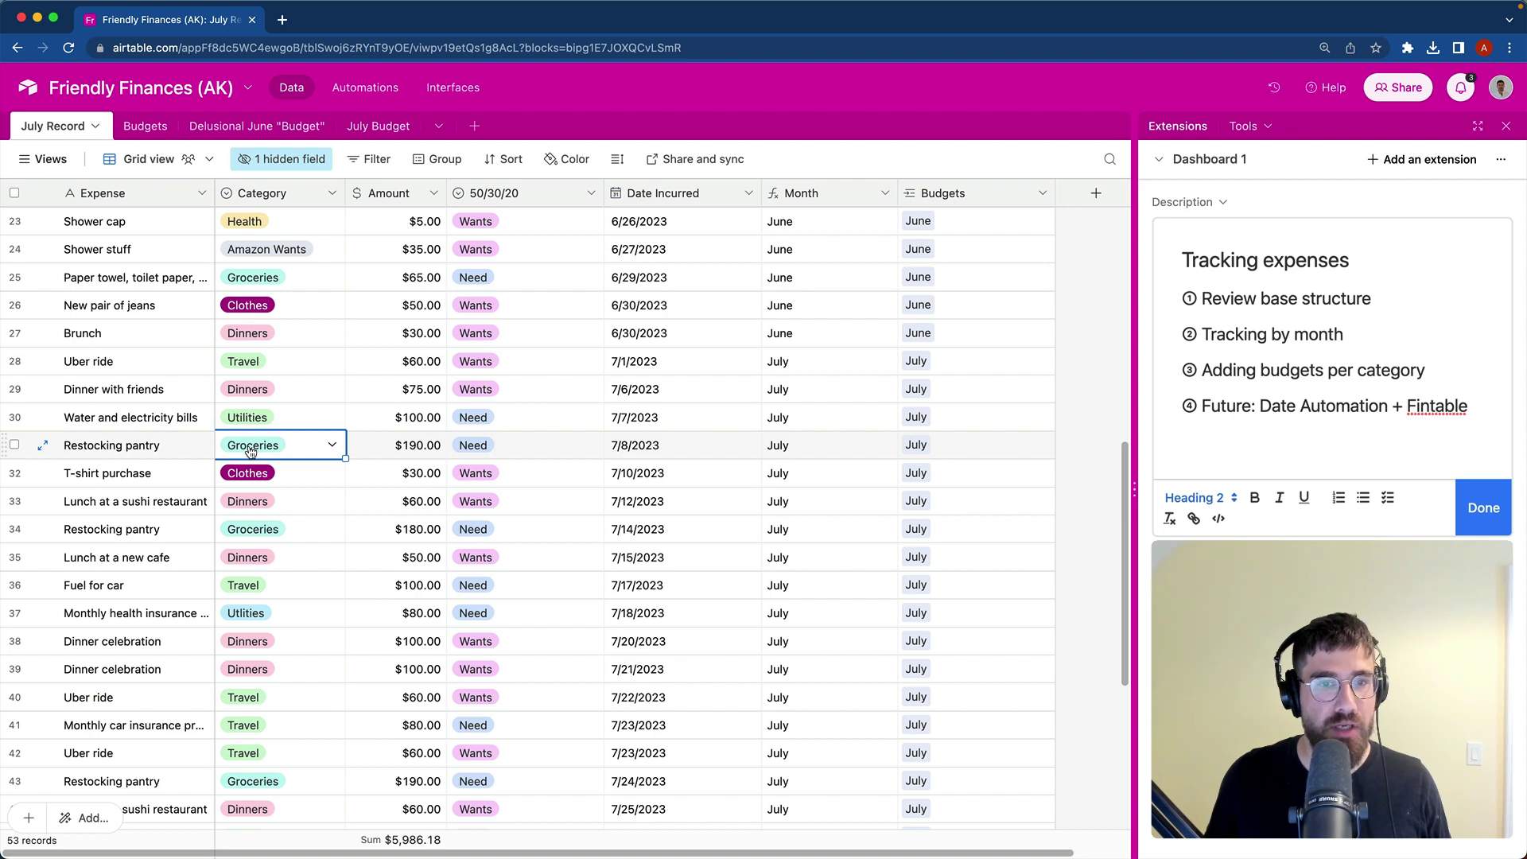
left_click(803, 450)
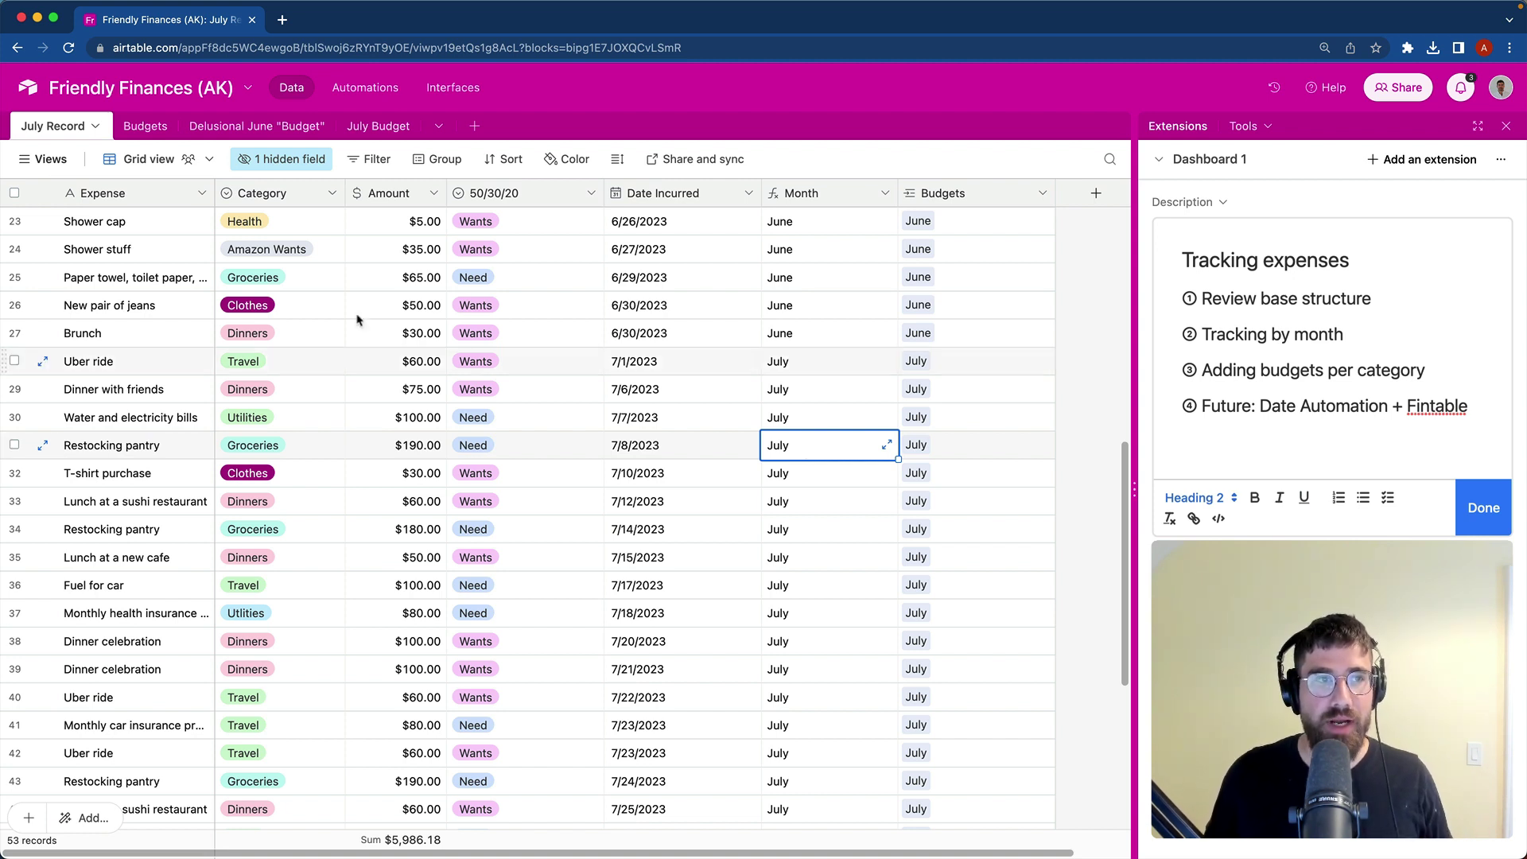
Step: Open June's linked expenses in the Budgets table to view them as cards
left_click(140, 129)
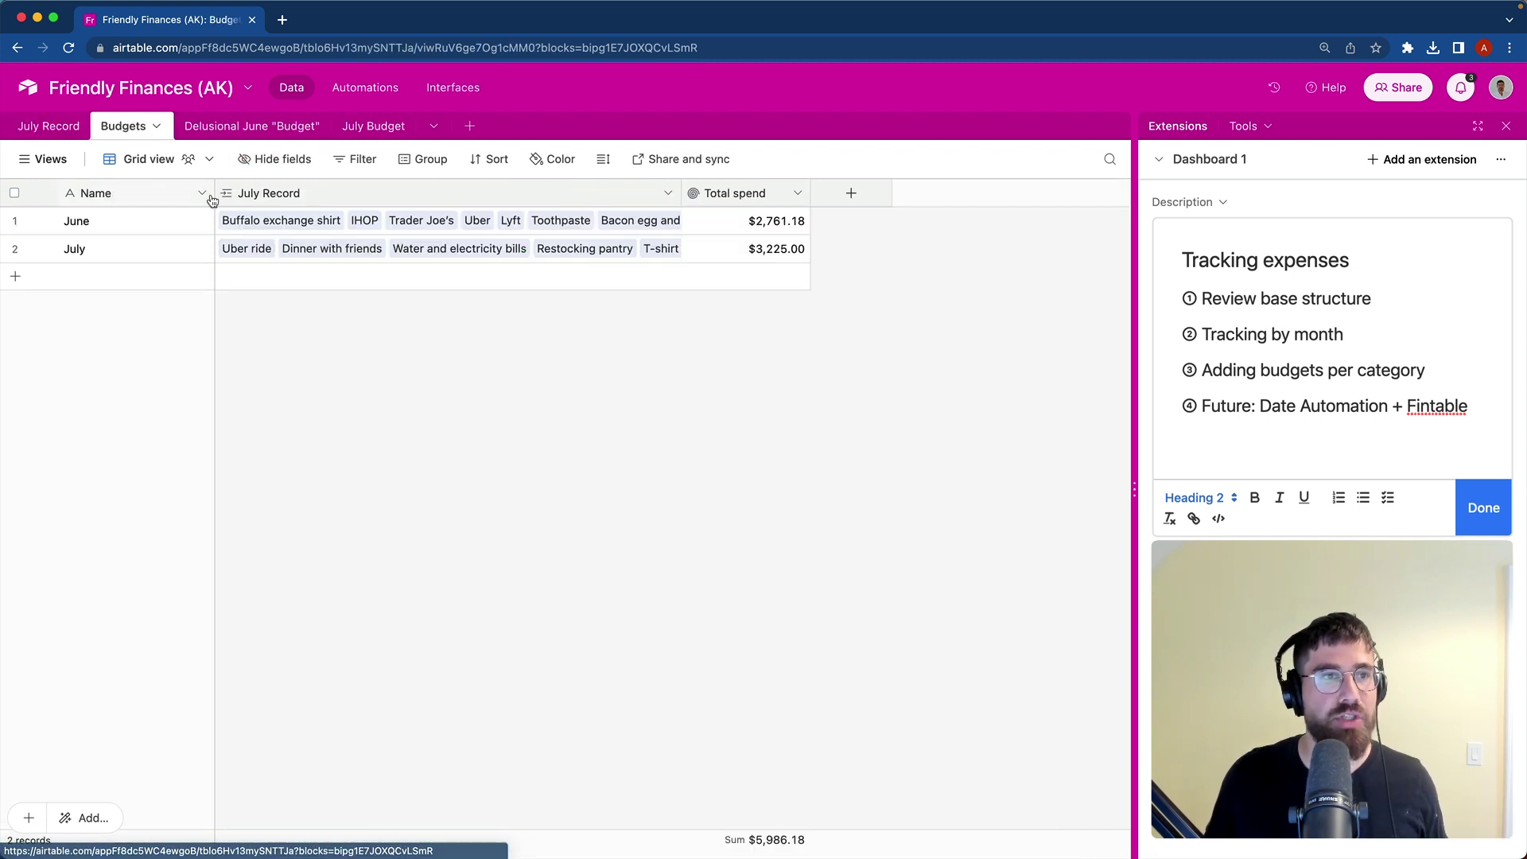
left_click(584, 223)
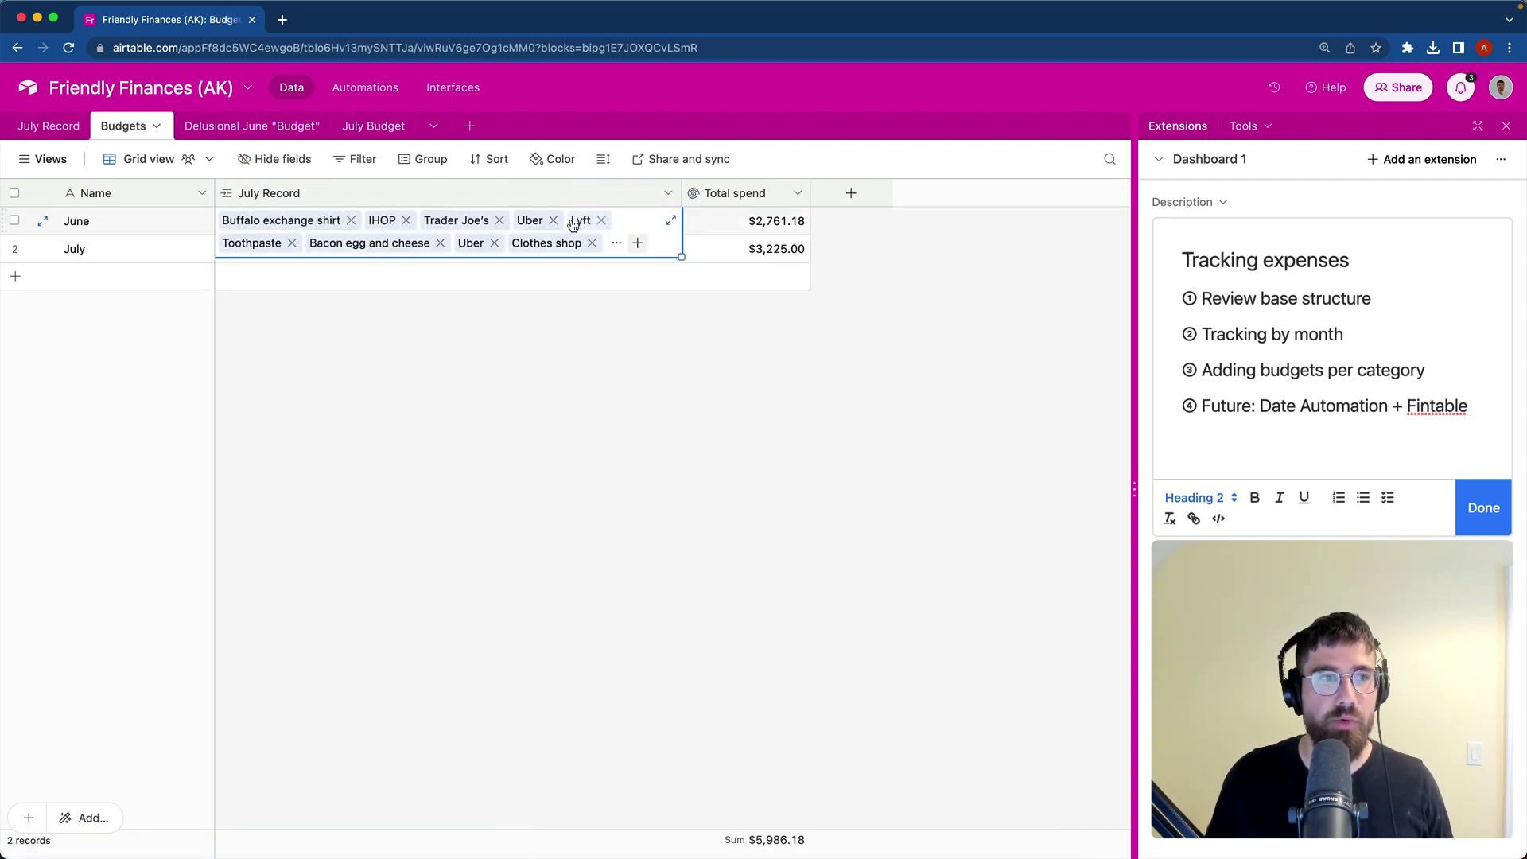
left_click(671, 220)
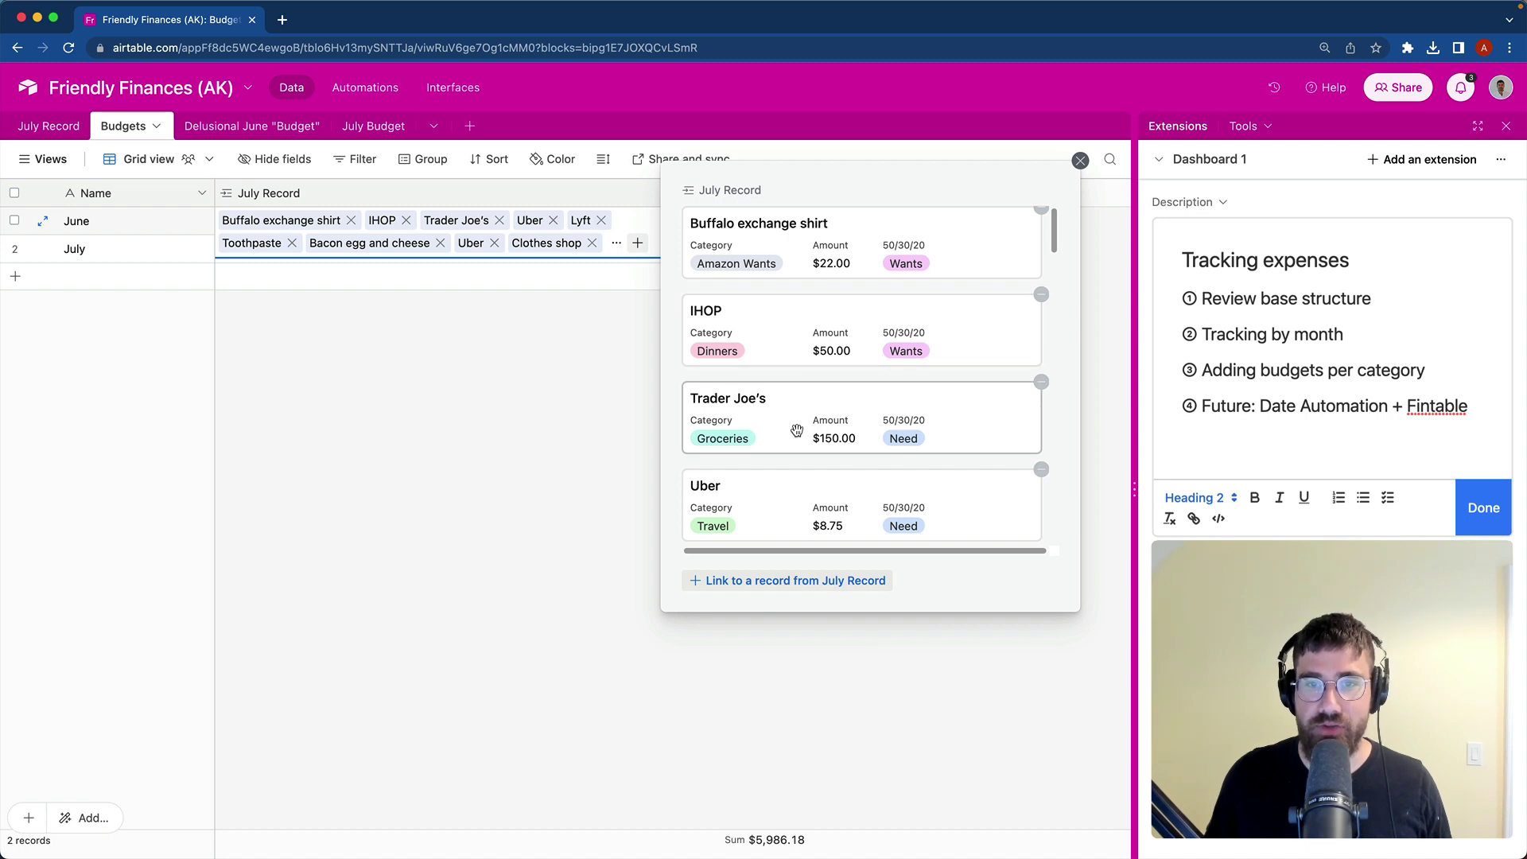
Step: Start a Total spent on Groceries rollup summing linked expense Amounts with sum(values)
left_click(589, 400)
left_click(850, 193)
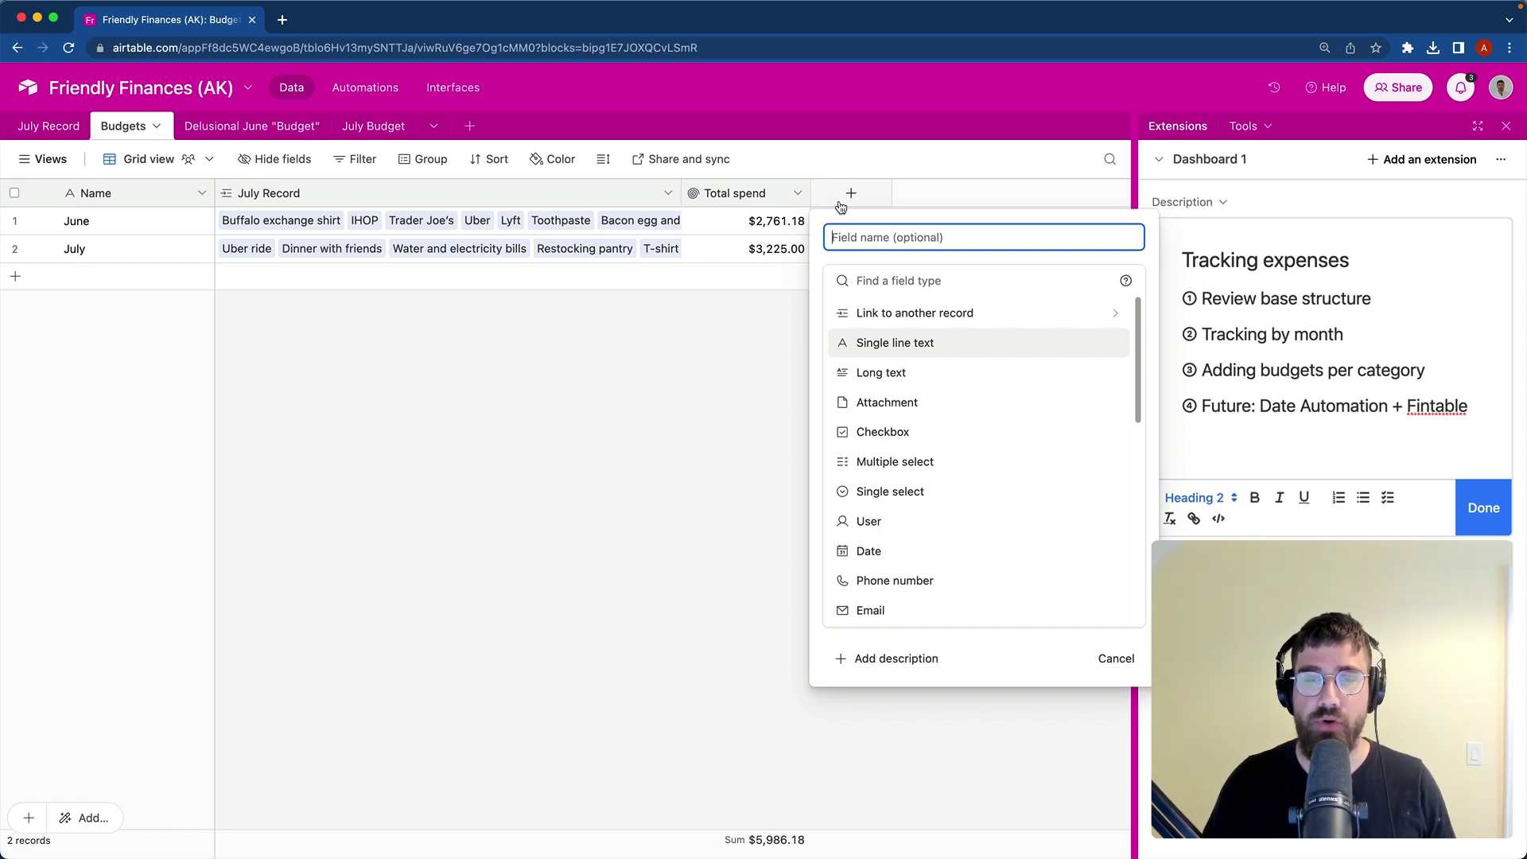
type("Total spent on Groceries")
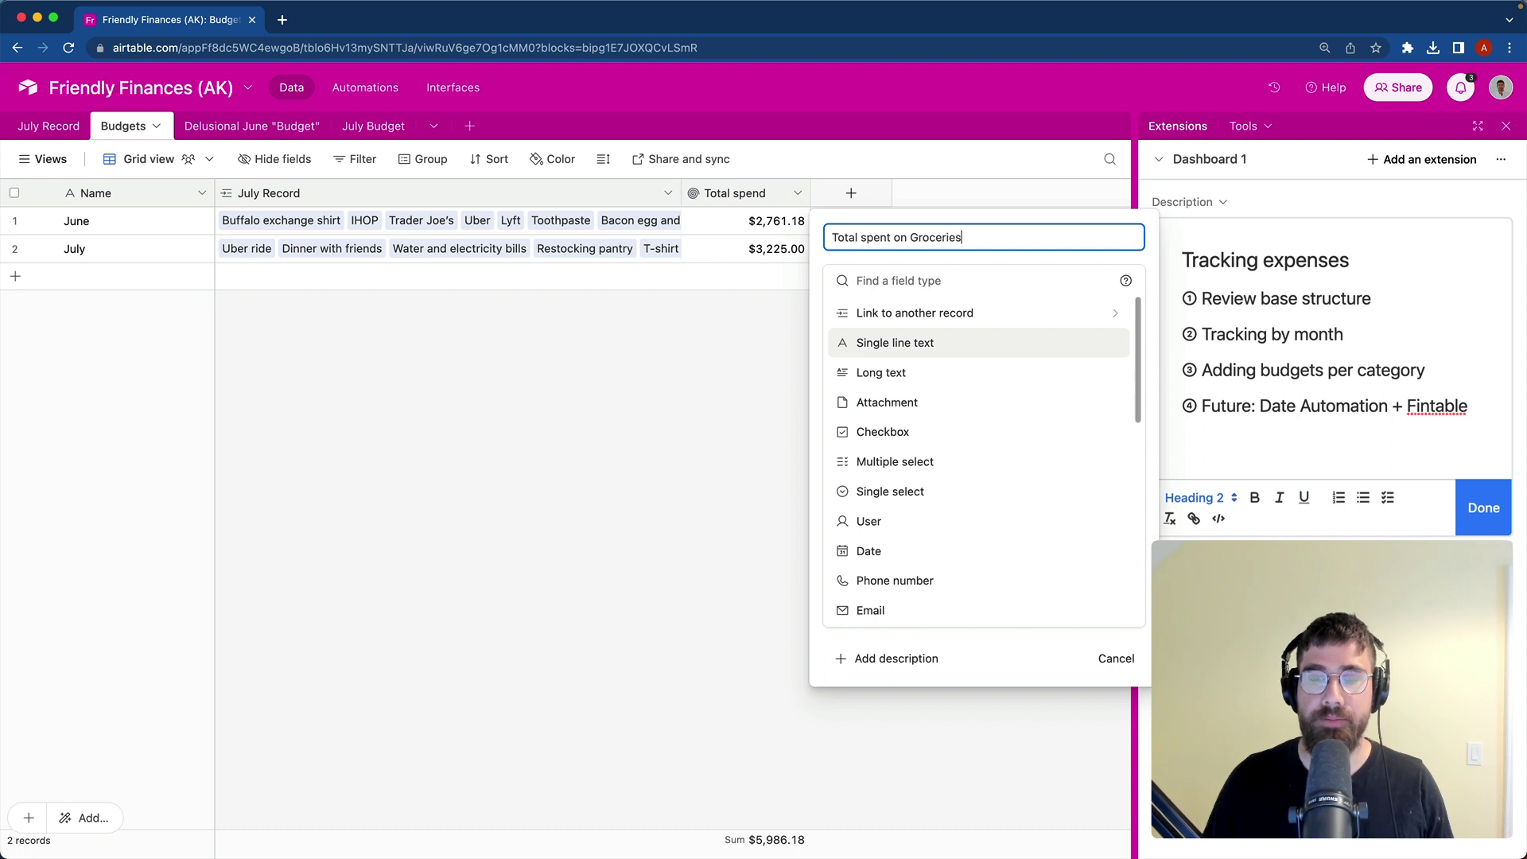
left_click(890, 286)
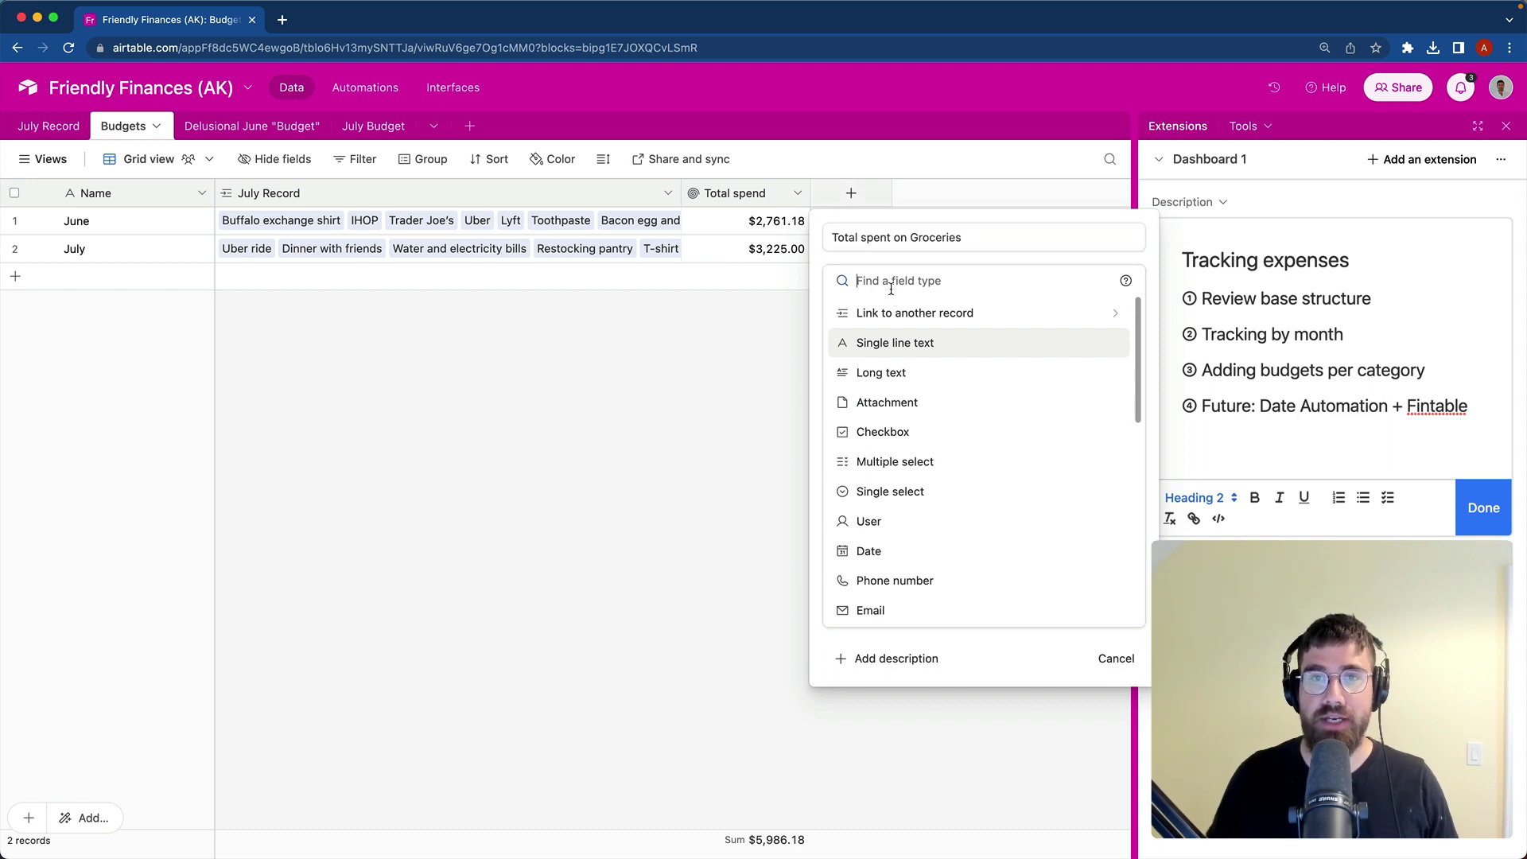
type("roll")
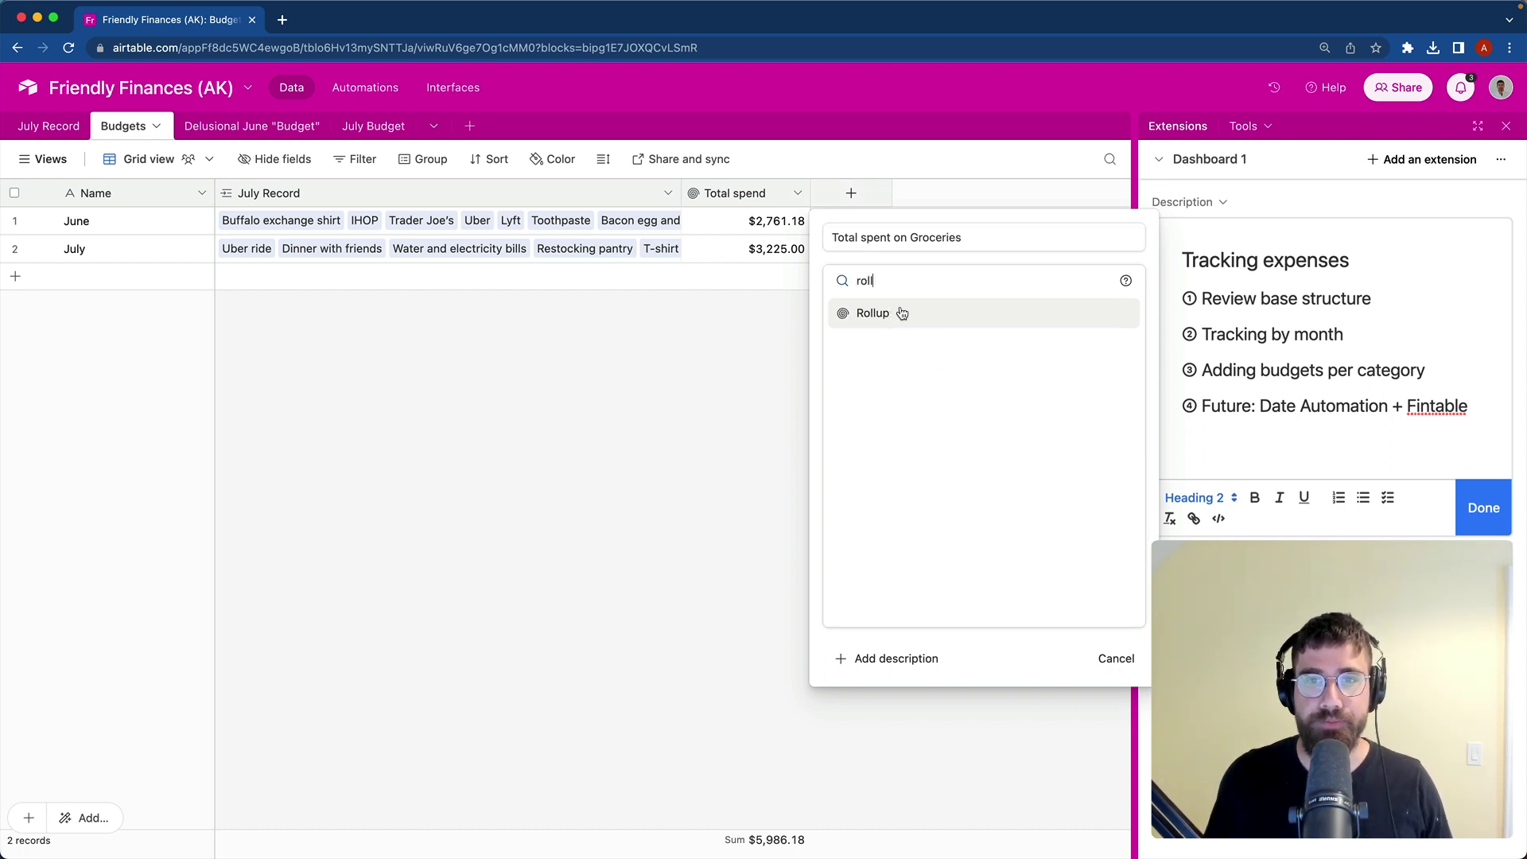
left_click(906, 319)
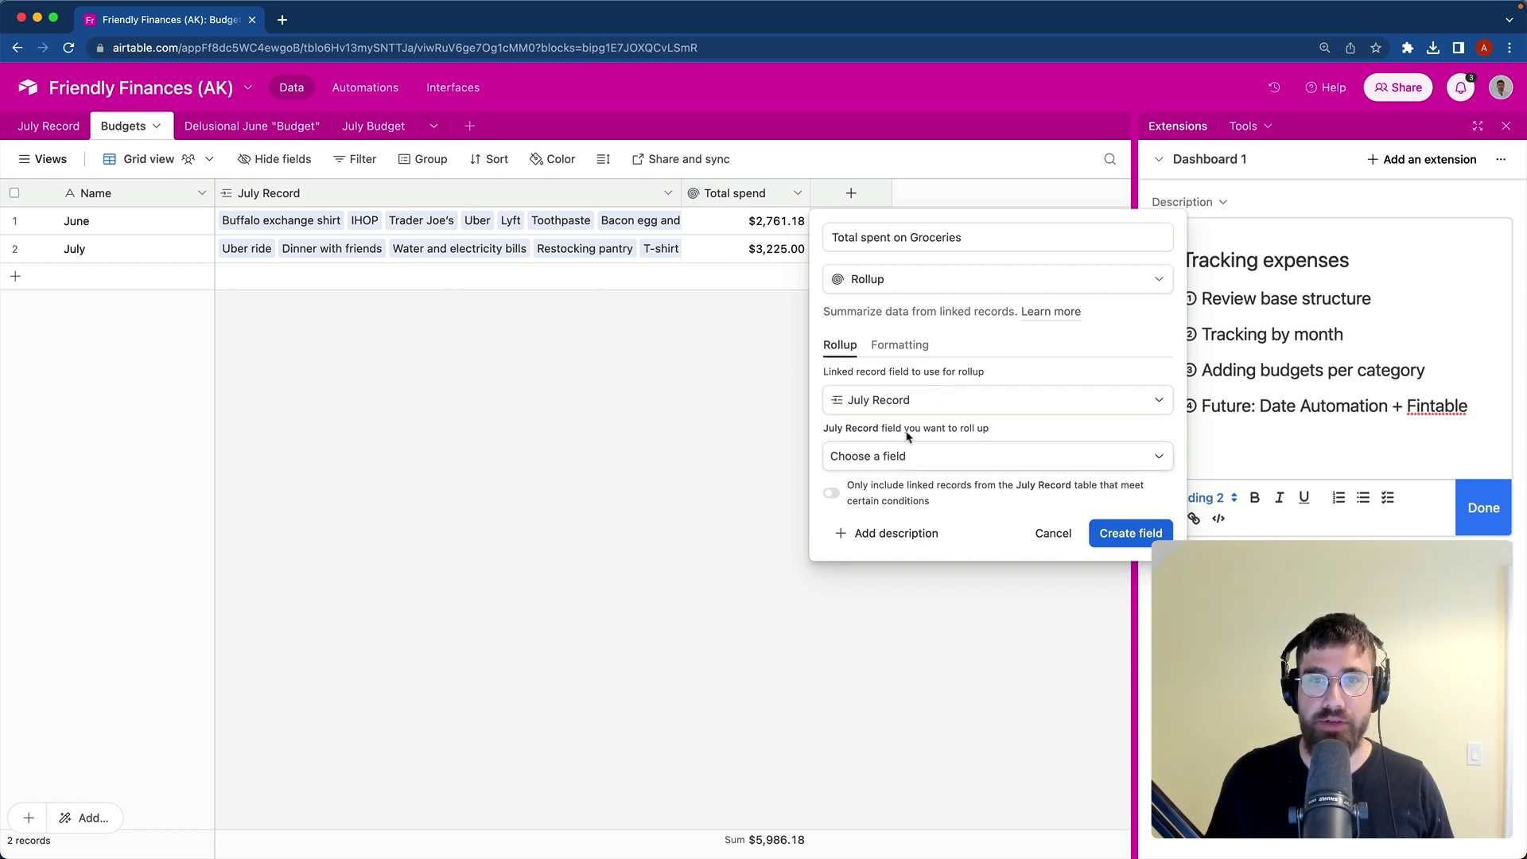
left_click(900, 456)
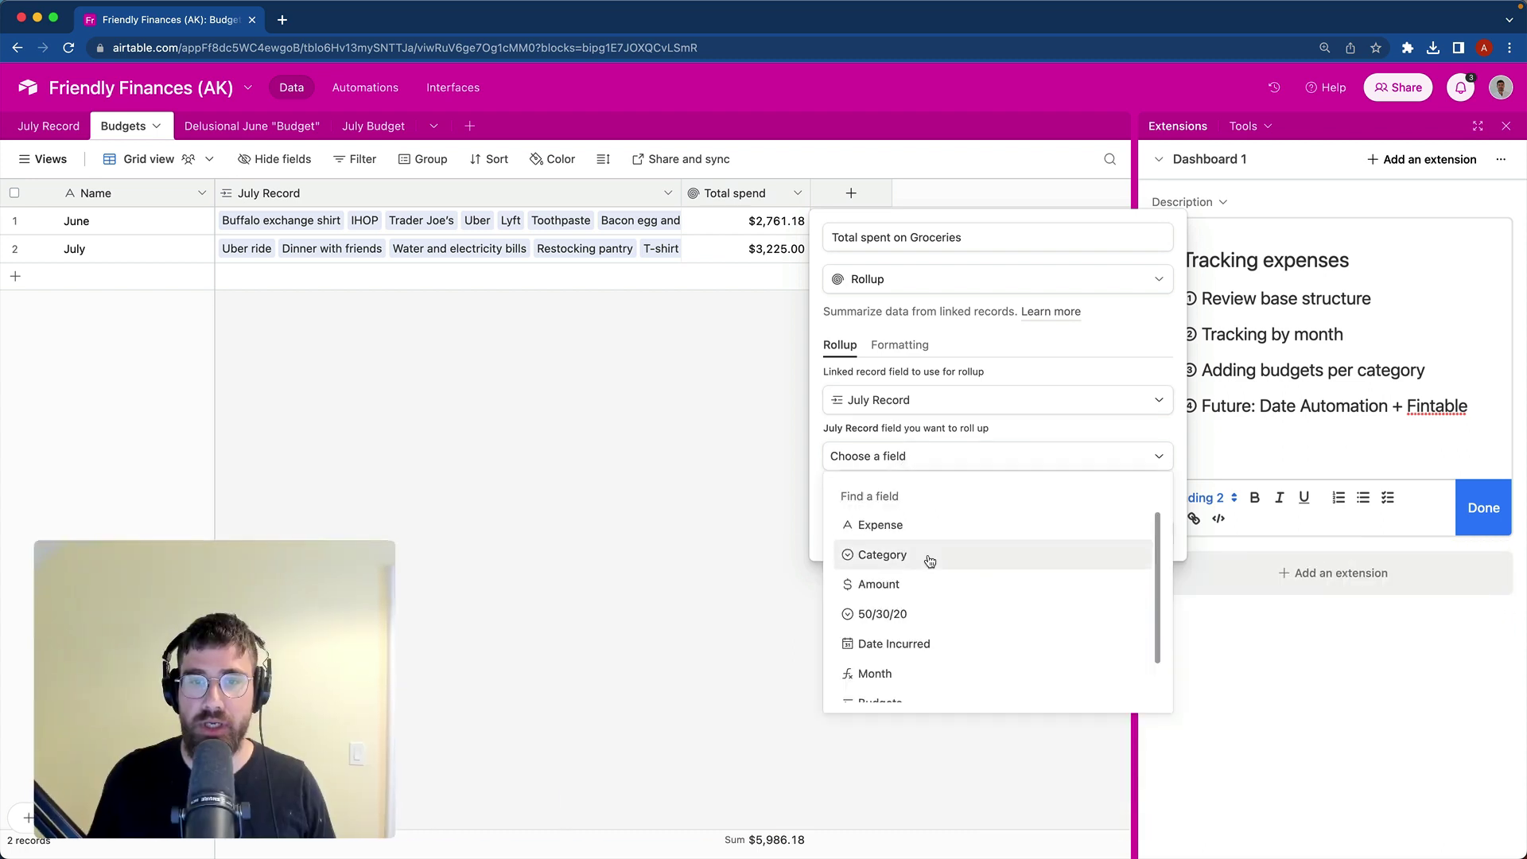
left_click(921, 590)
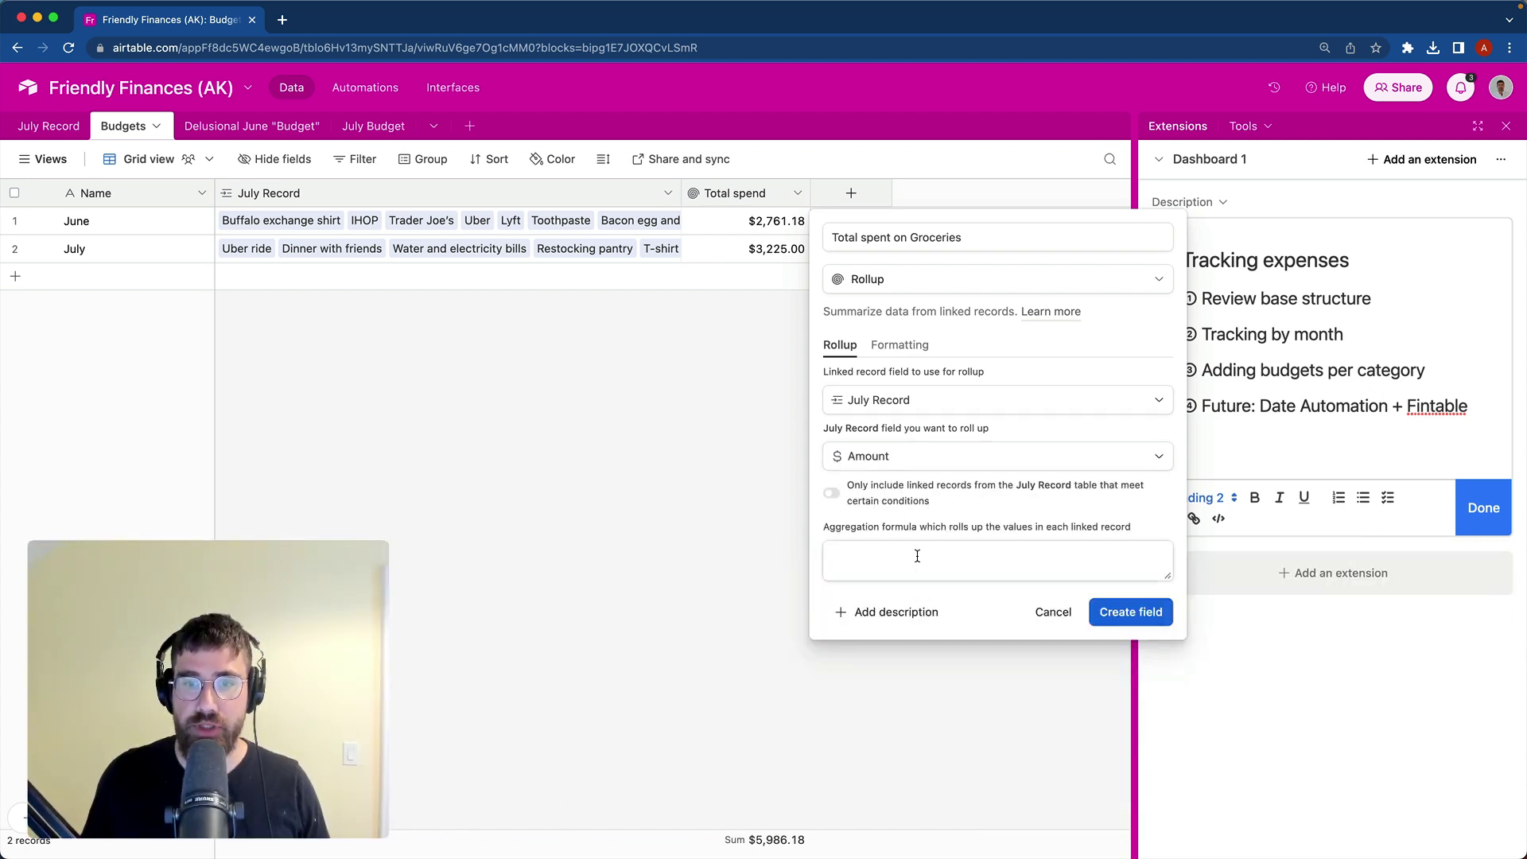
type("sum(values")
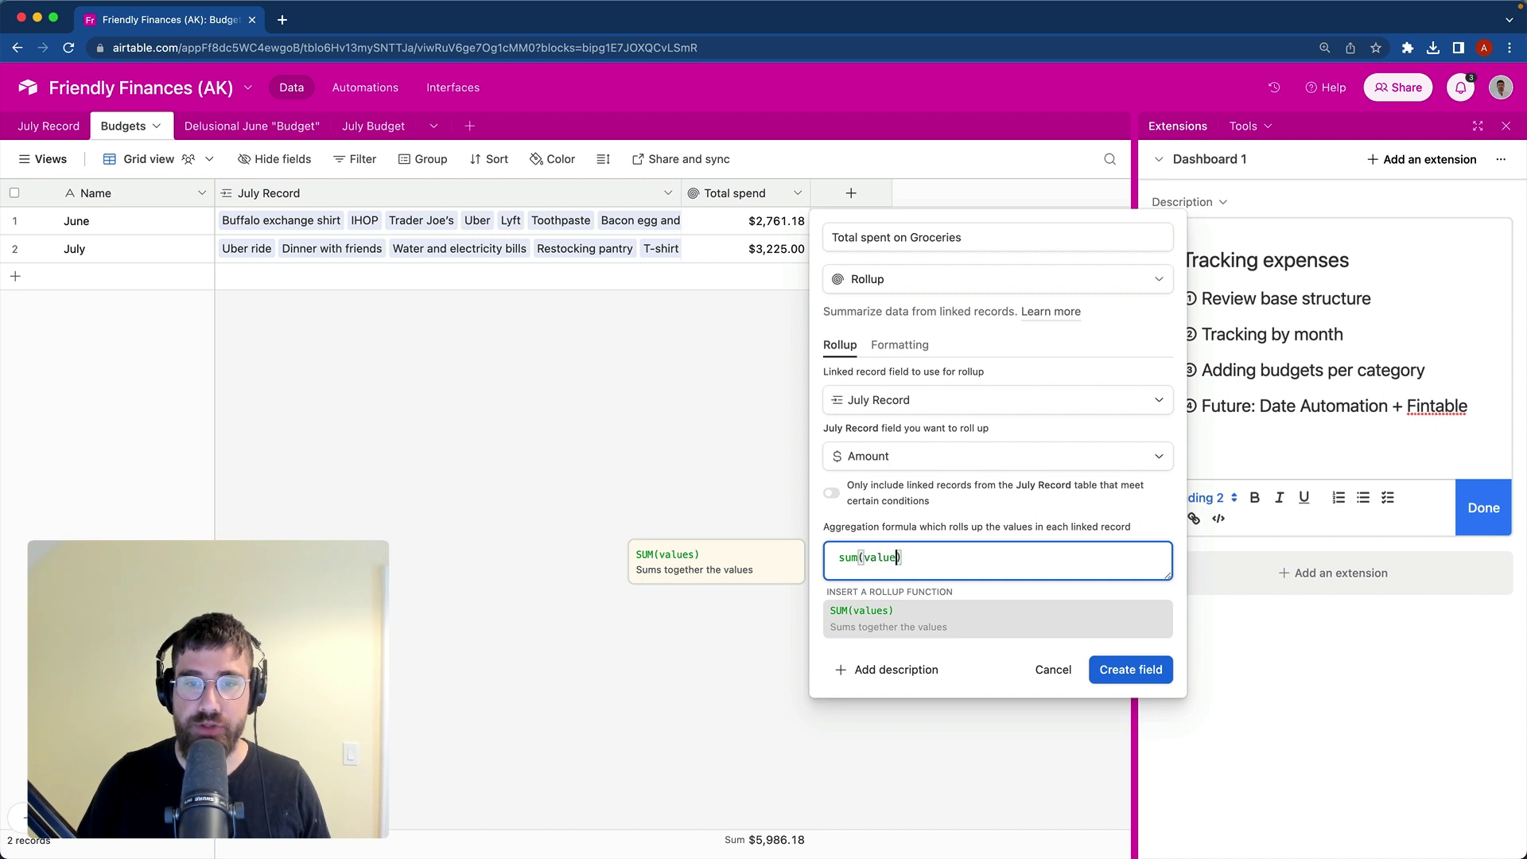
type(")")
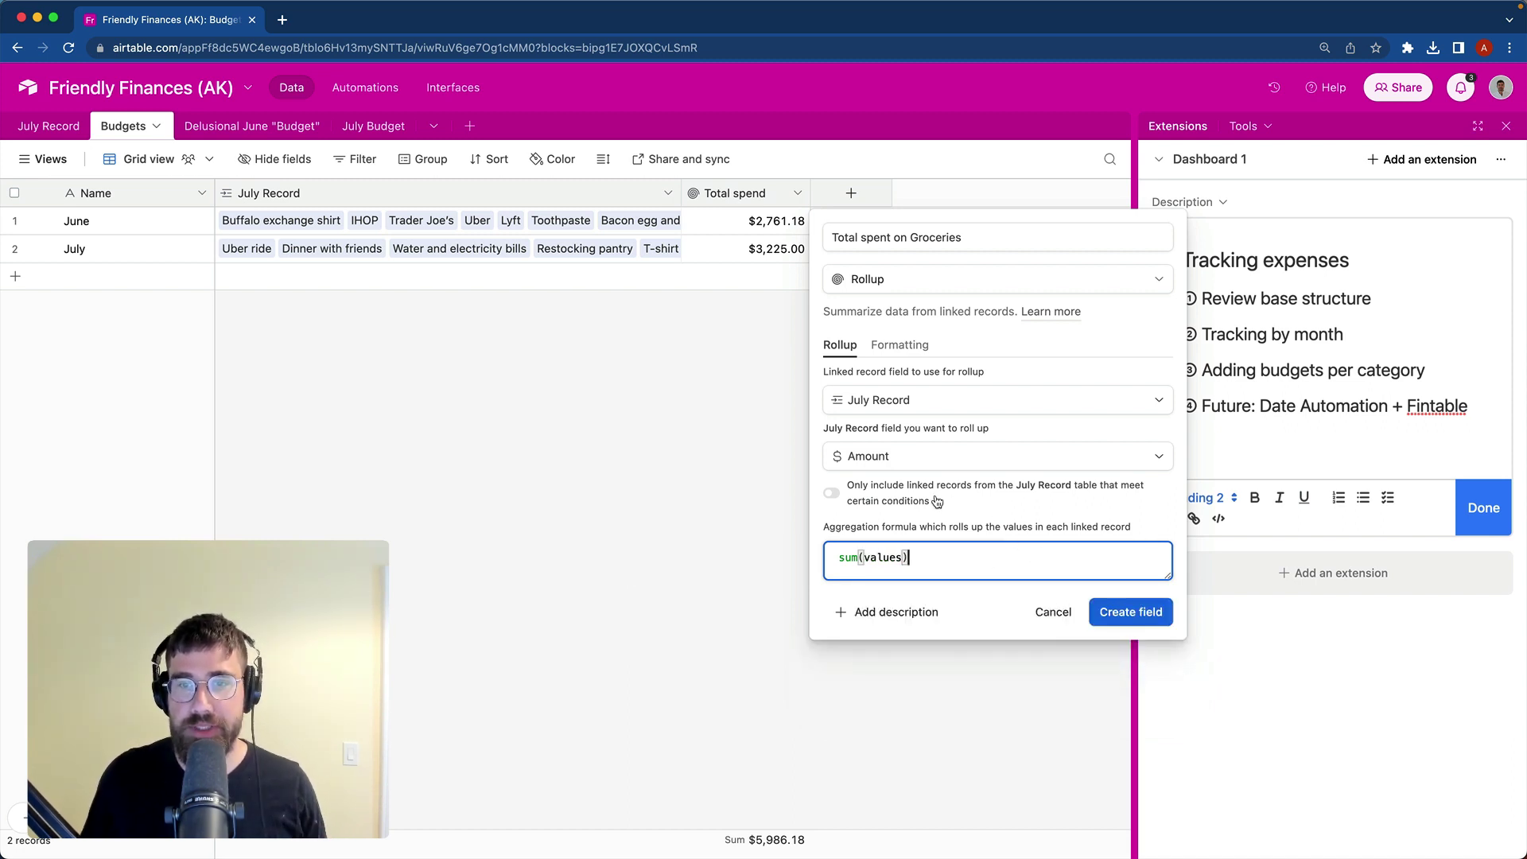
Step: Limit the rollup to expenses whose Category is Groceries, create it, and widen its column
left_click(832, 493)
left_click(939, 518)
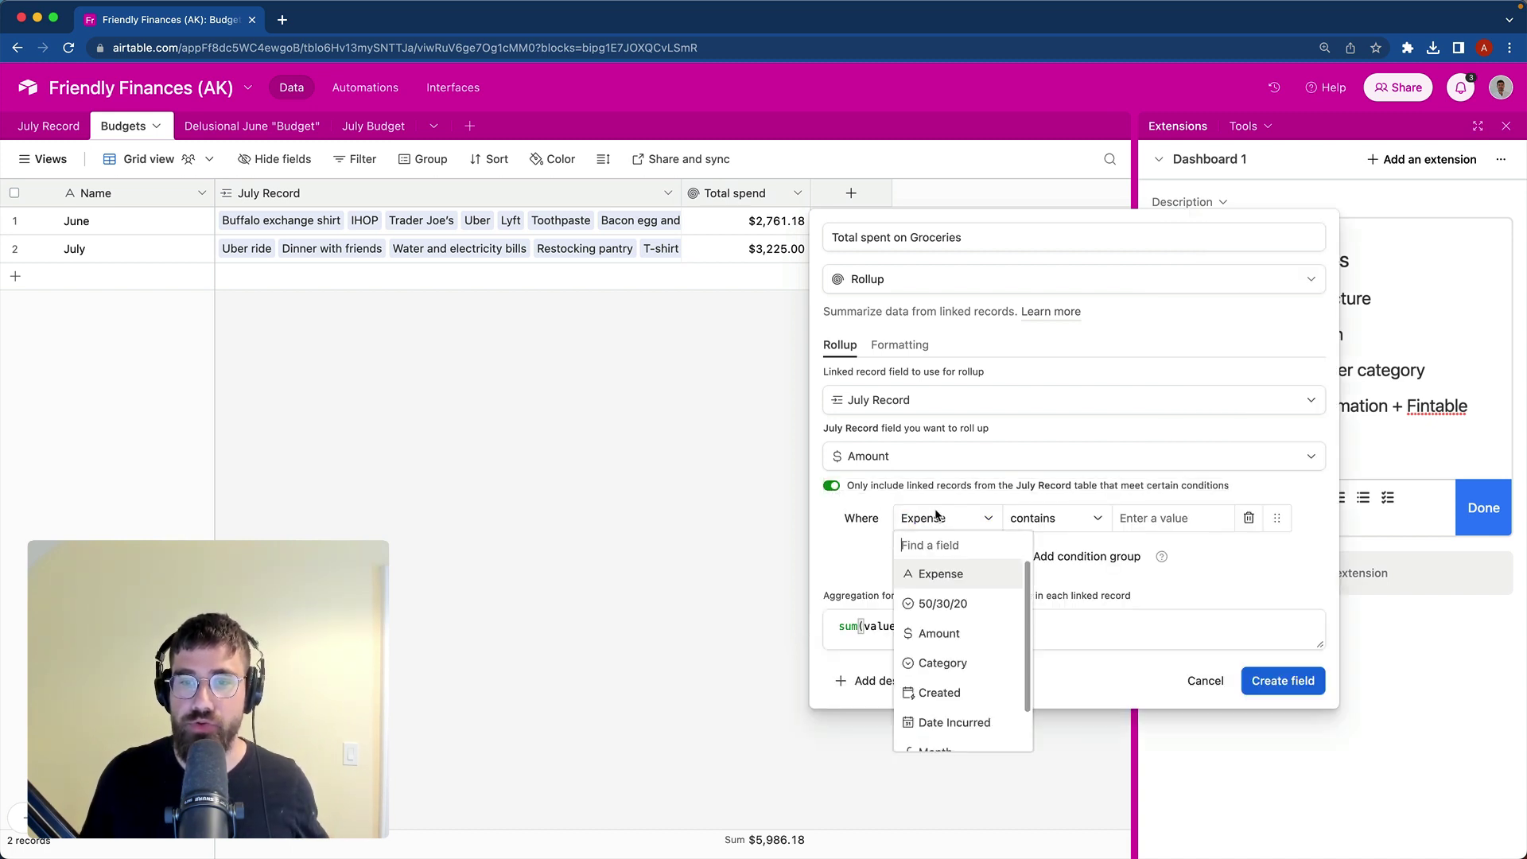
left_click(977, 664)
left_click(1186, 518)
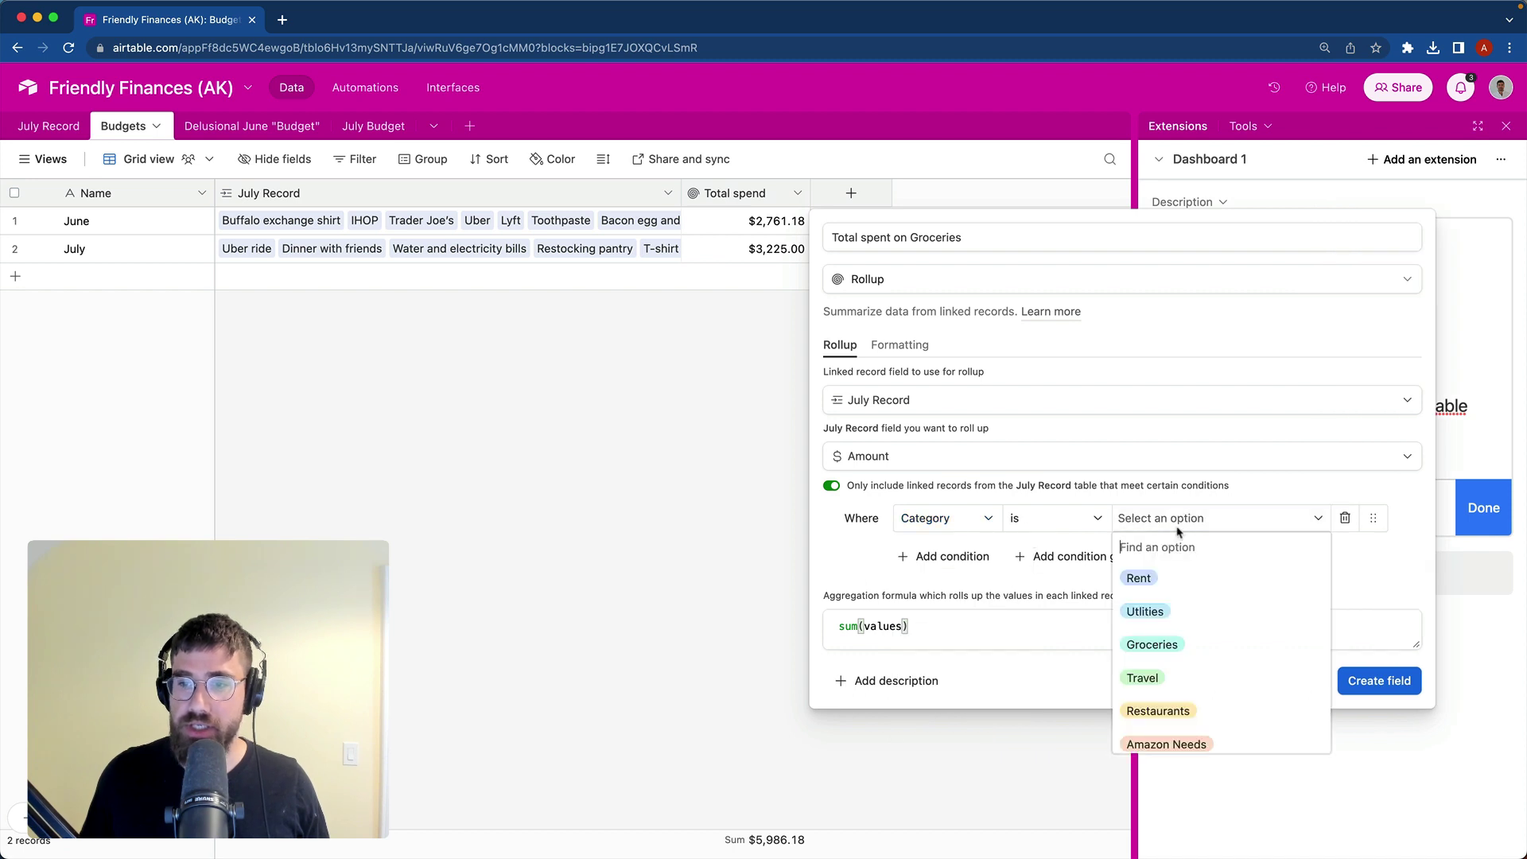
left_click(1175, 644)
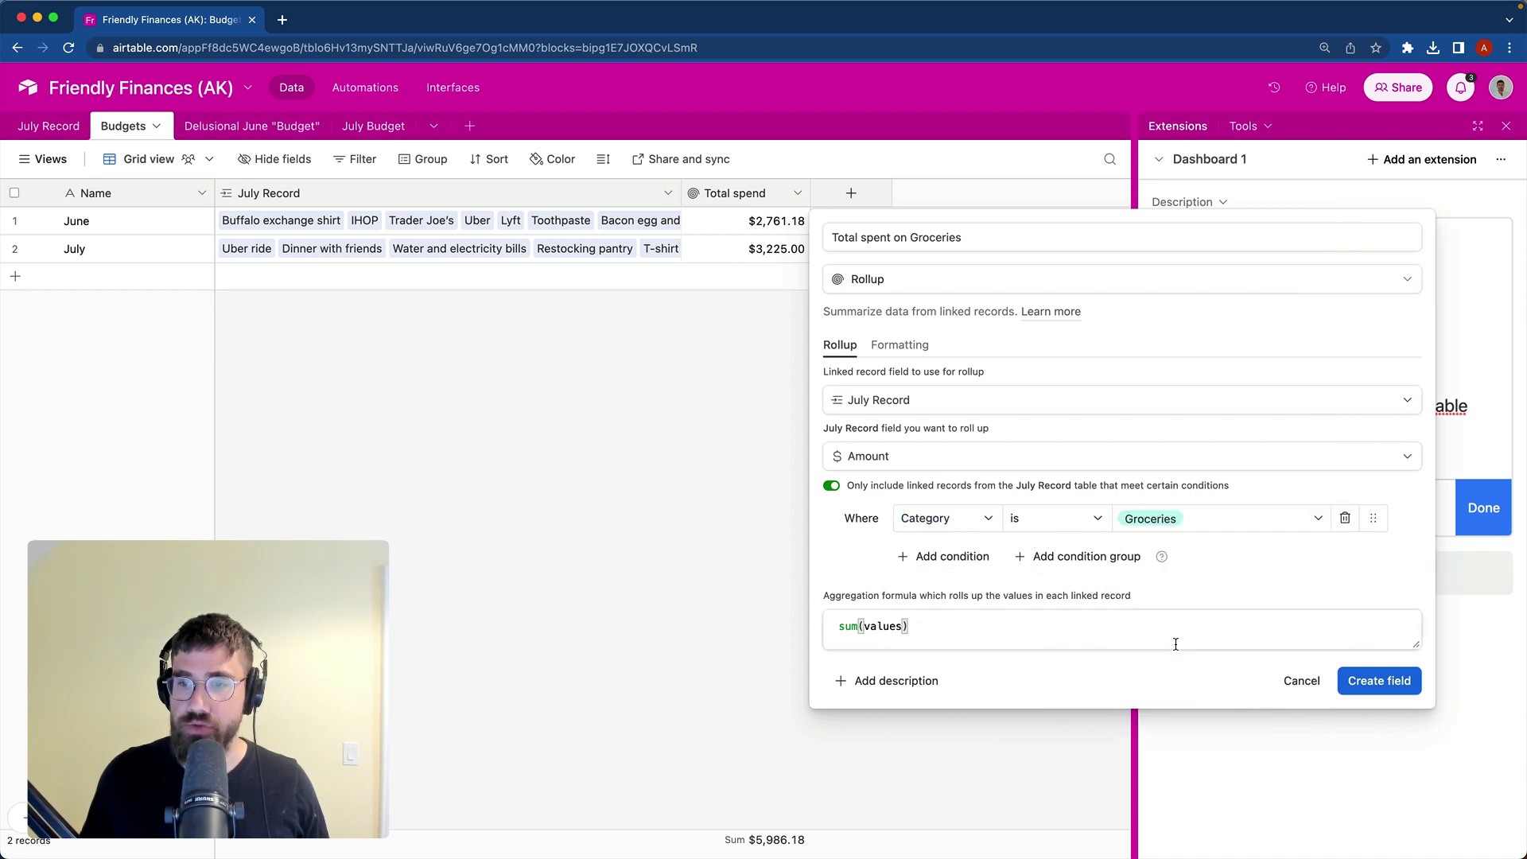
left_click(1401, 676)
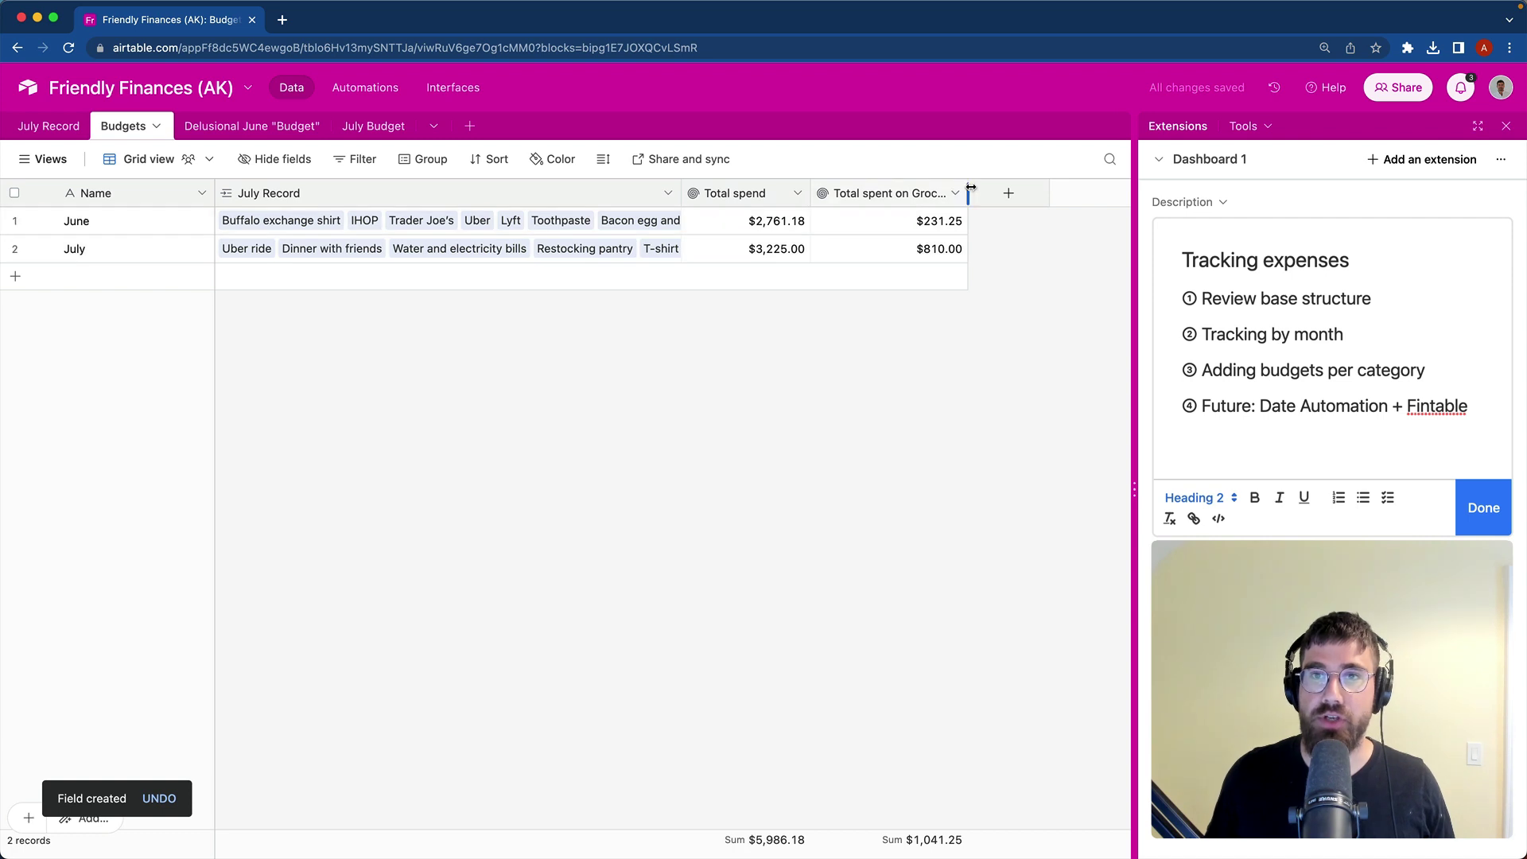
left_click_drag(968, 193, 1002, 194)
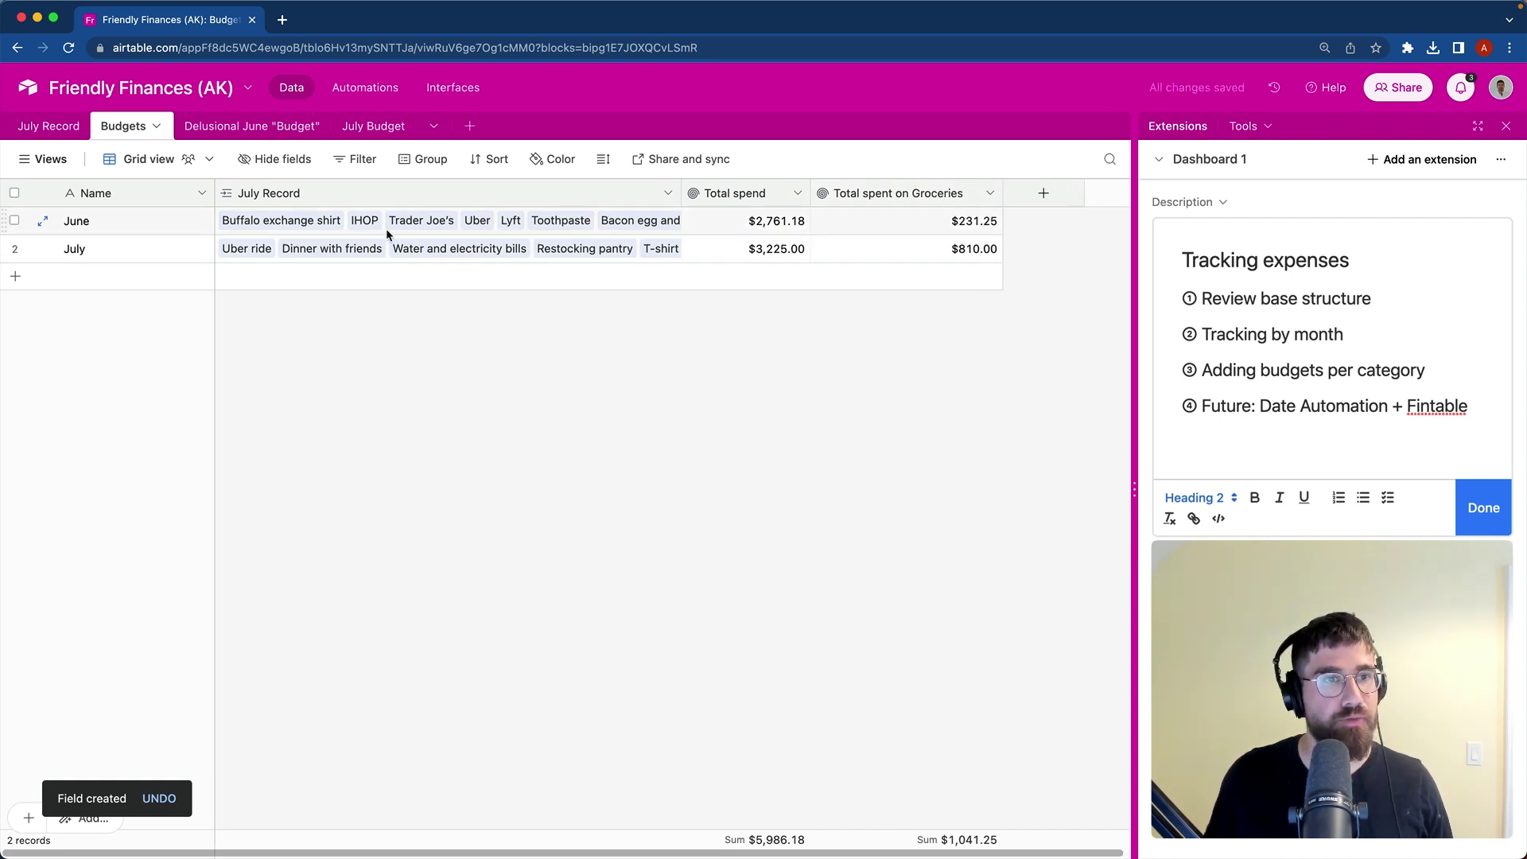
Step: Rename the Budgets table's July Record link field to Expenses
left_click(668, 193)
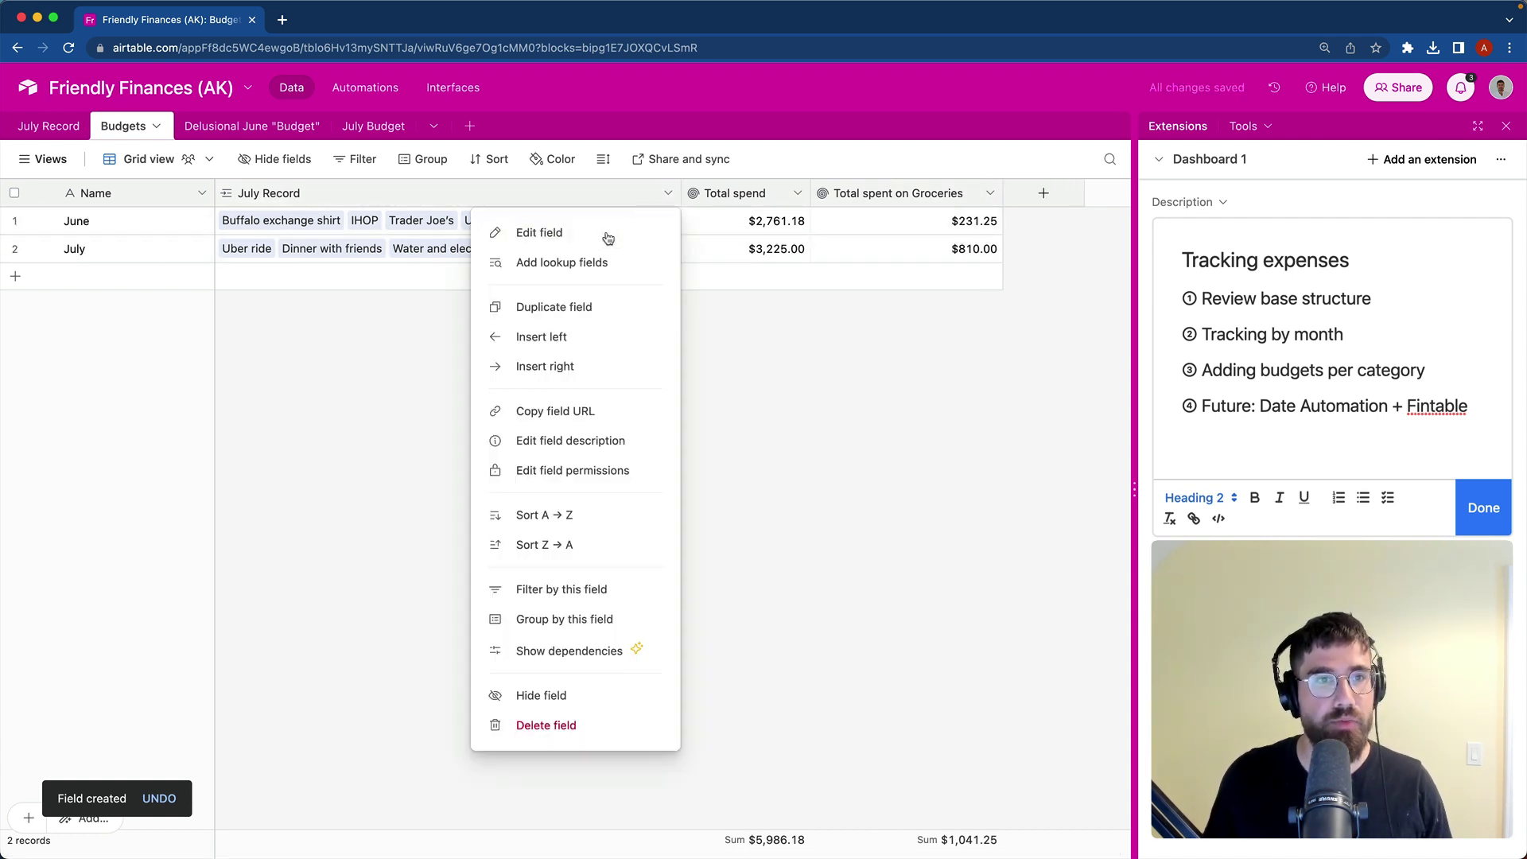
left_click(640, 235)
triple_click(359, 244)
type("Expenses")
key("Return")
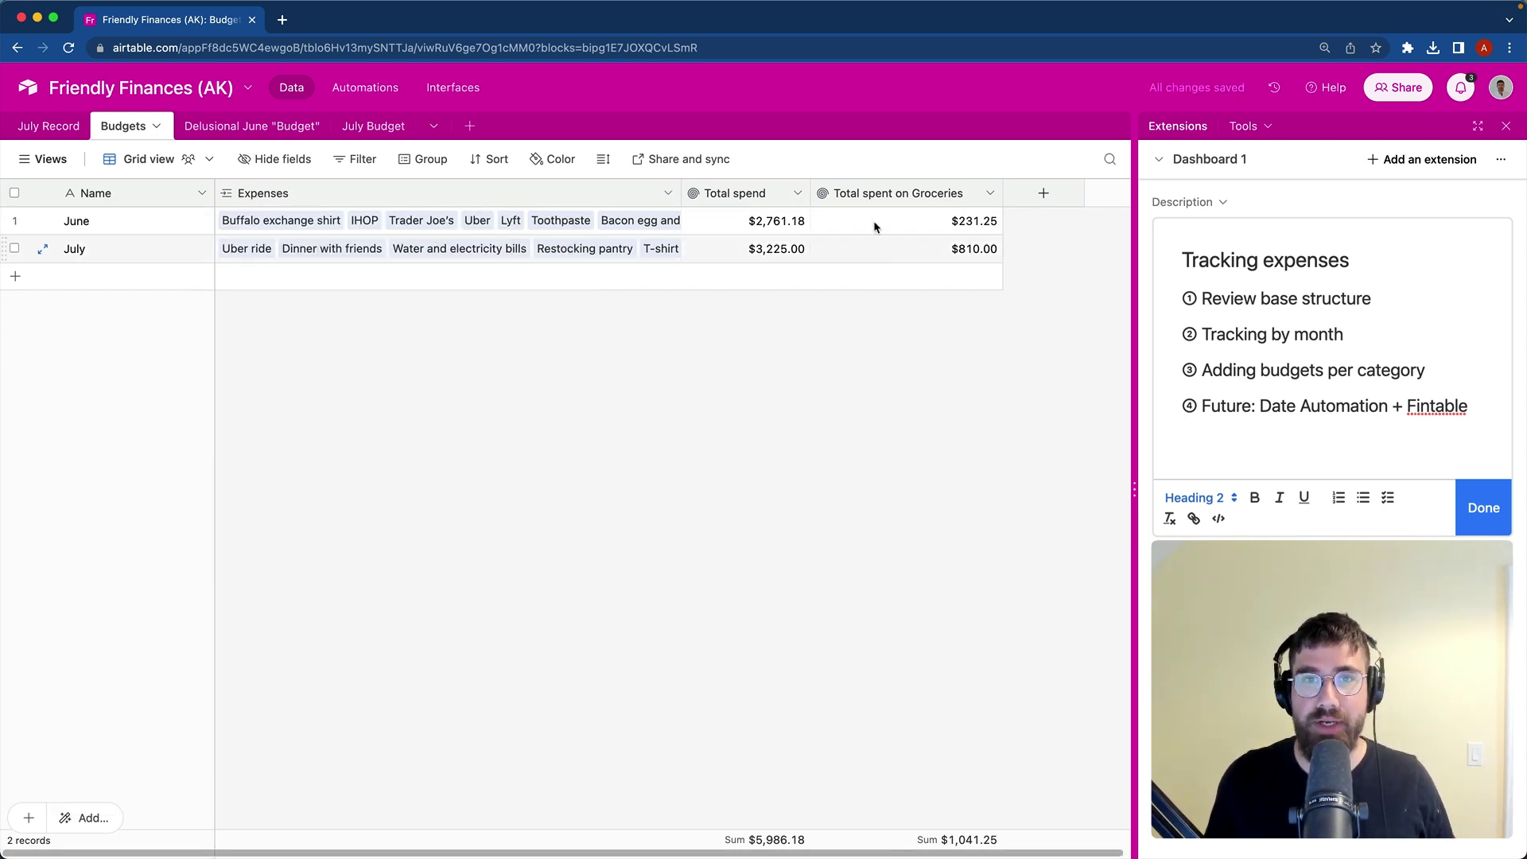
Step: Rename the July Record table to Expenses
left_click(76, 127)
left_click(94, 132)
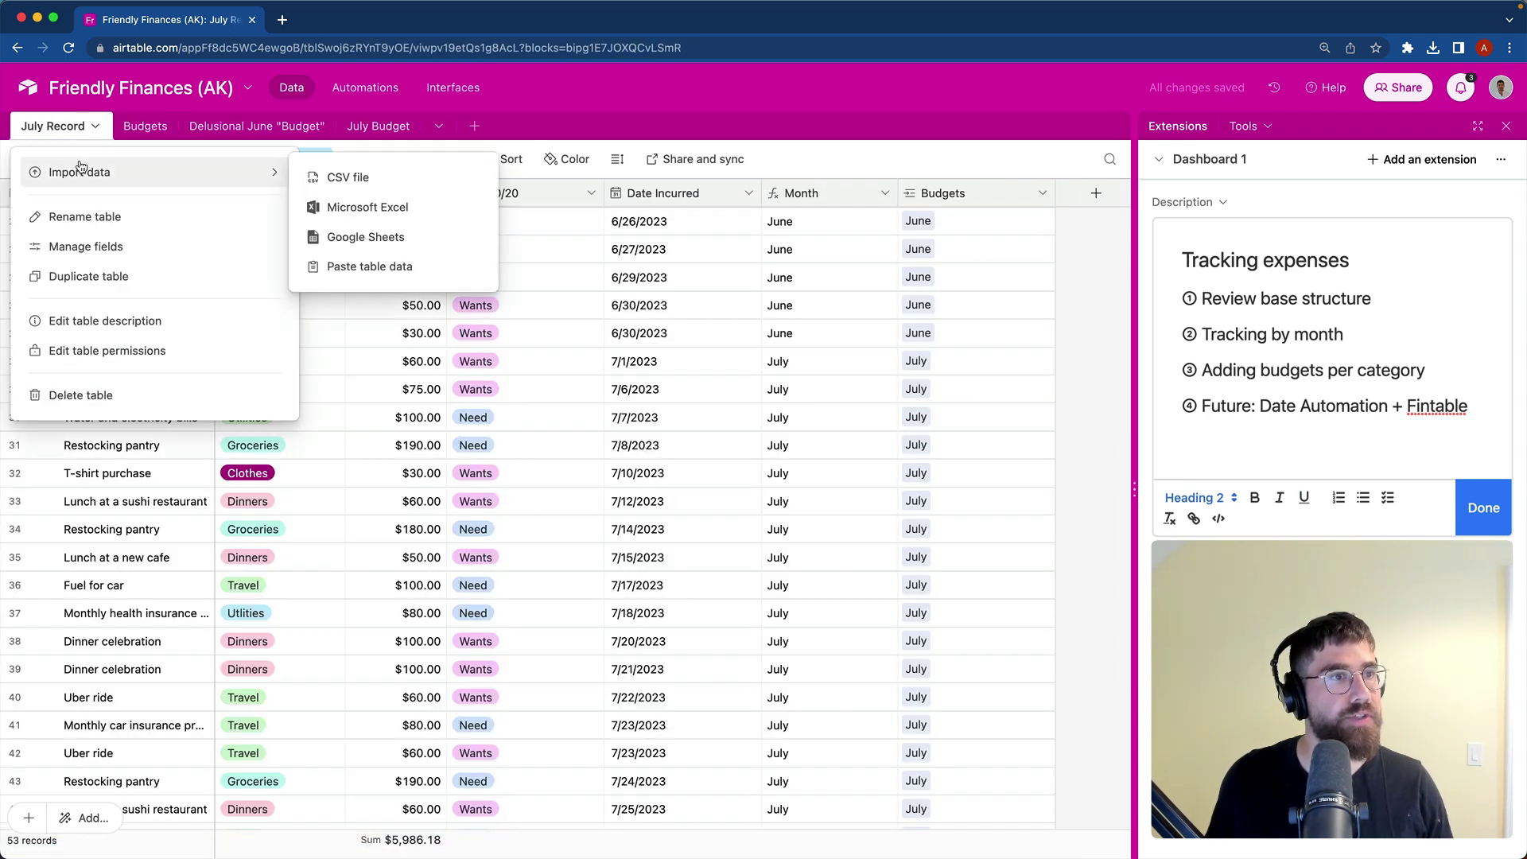
left_click(54, 208)
type("Expenses")
key("Return")
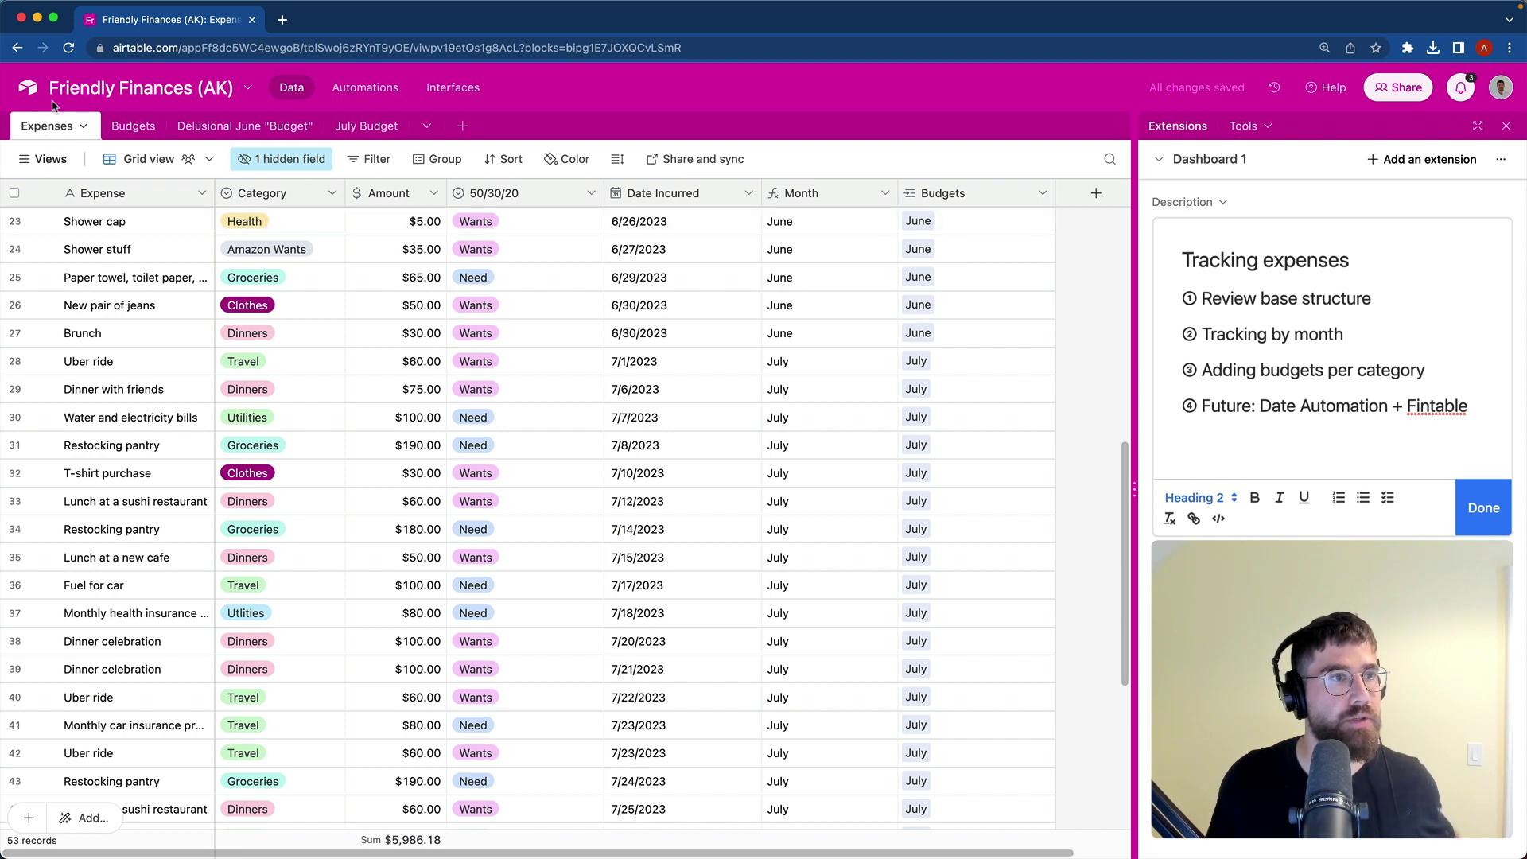
Step: Back in Budgets, review the groceries totals and narrow the Expenses column
left_click(111, 125)
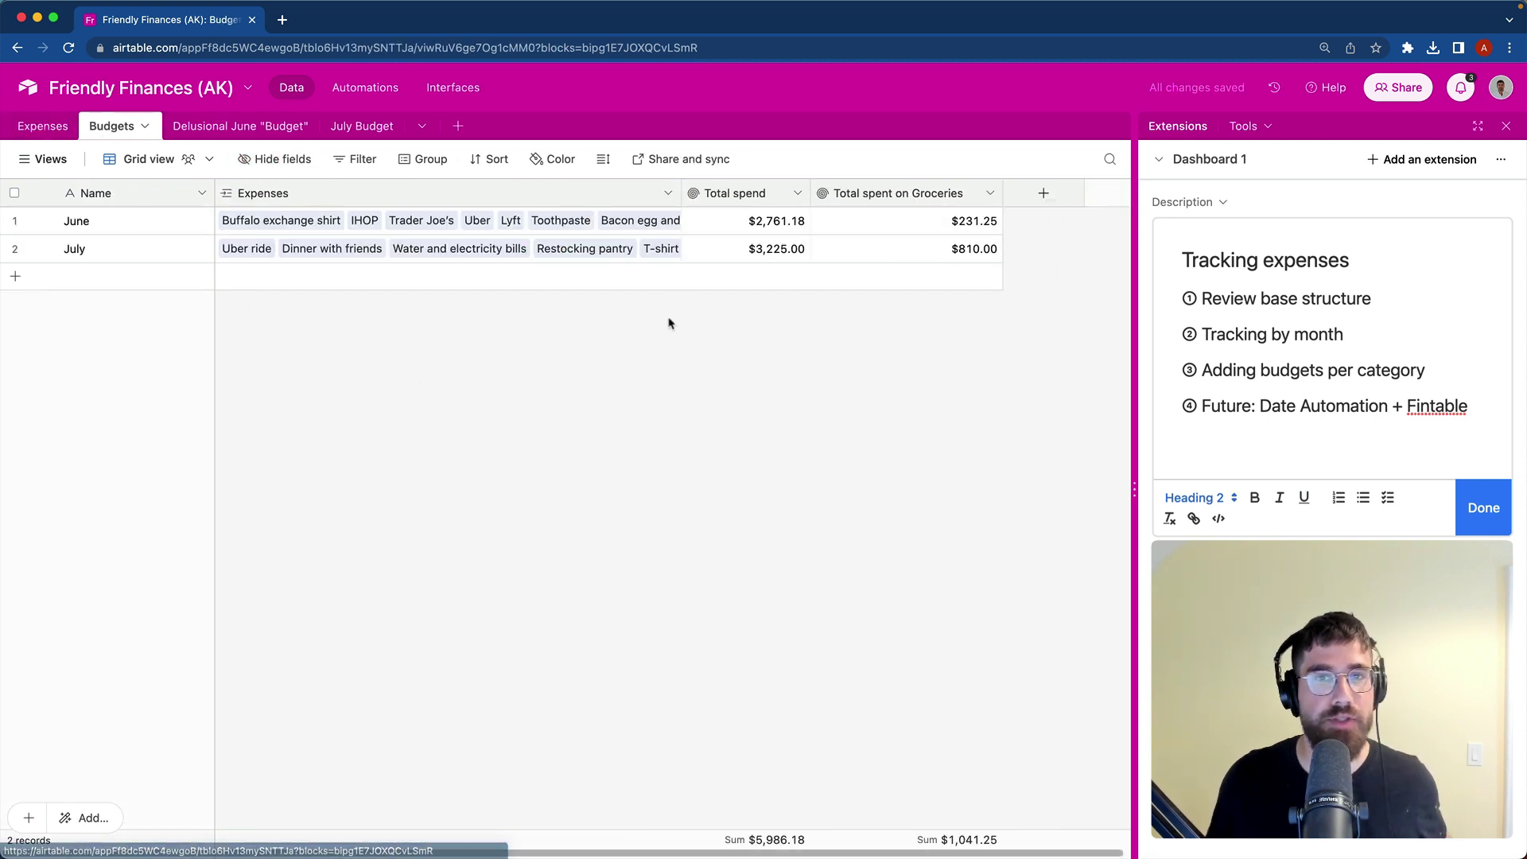
left_click(928, 243)
left_click(986, 226)
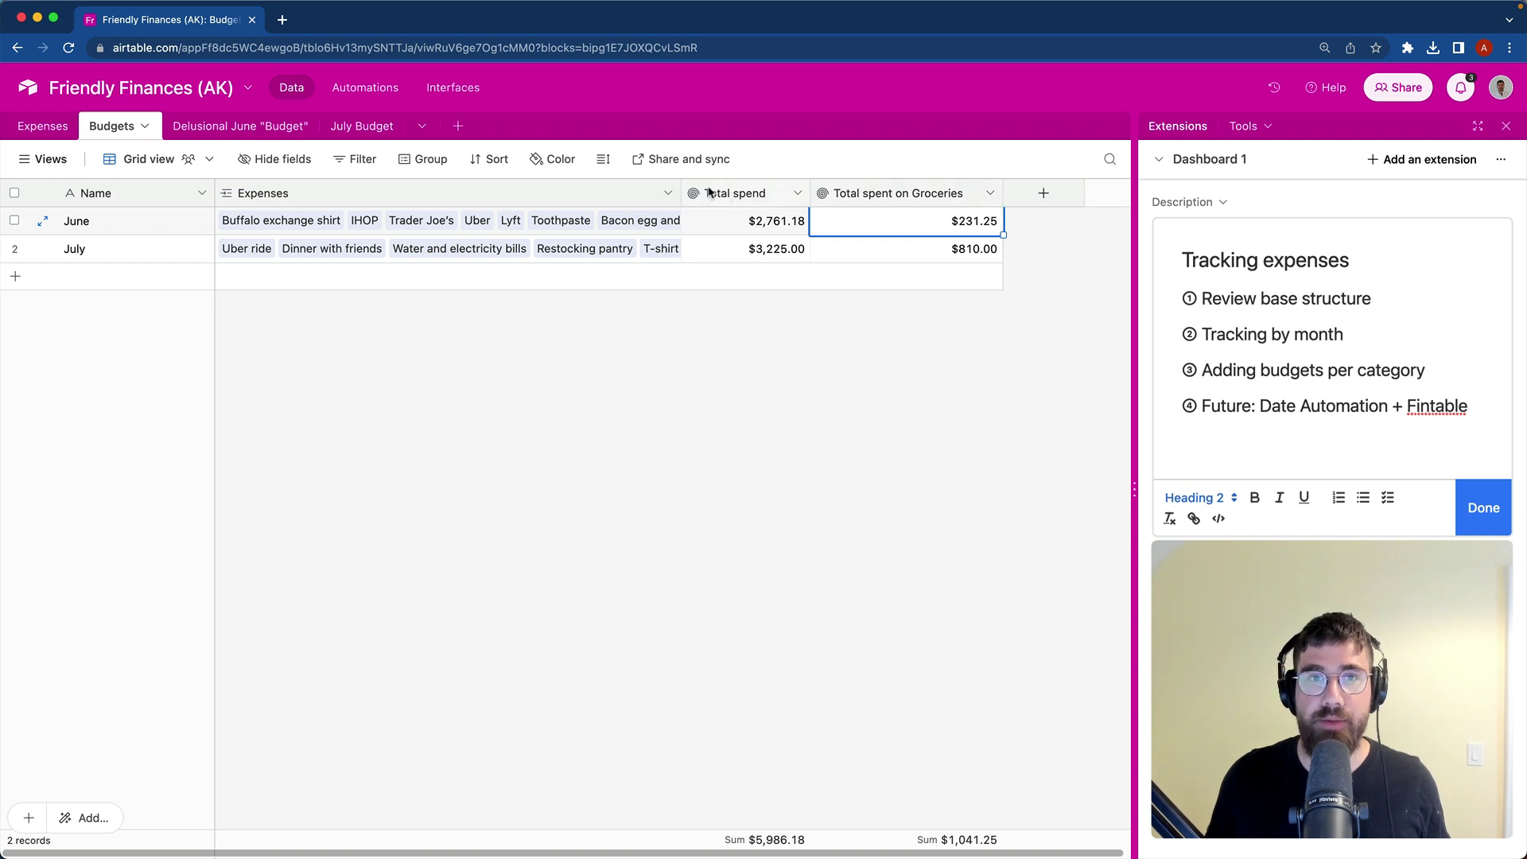
left_click_drag(682, 193, 387, 199)
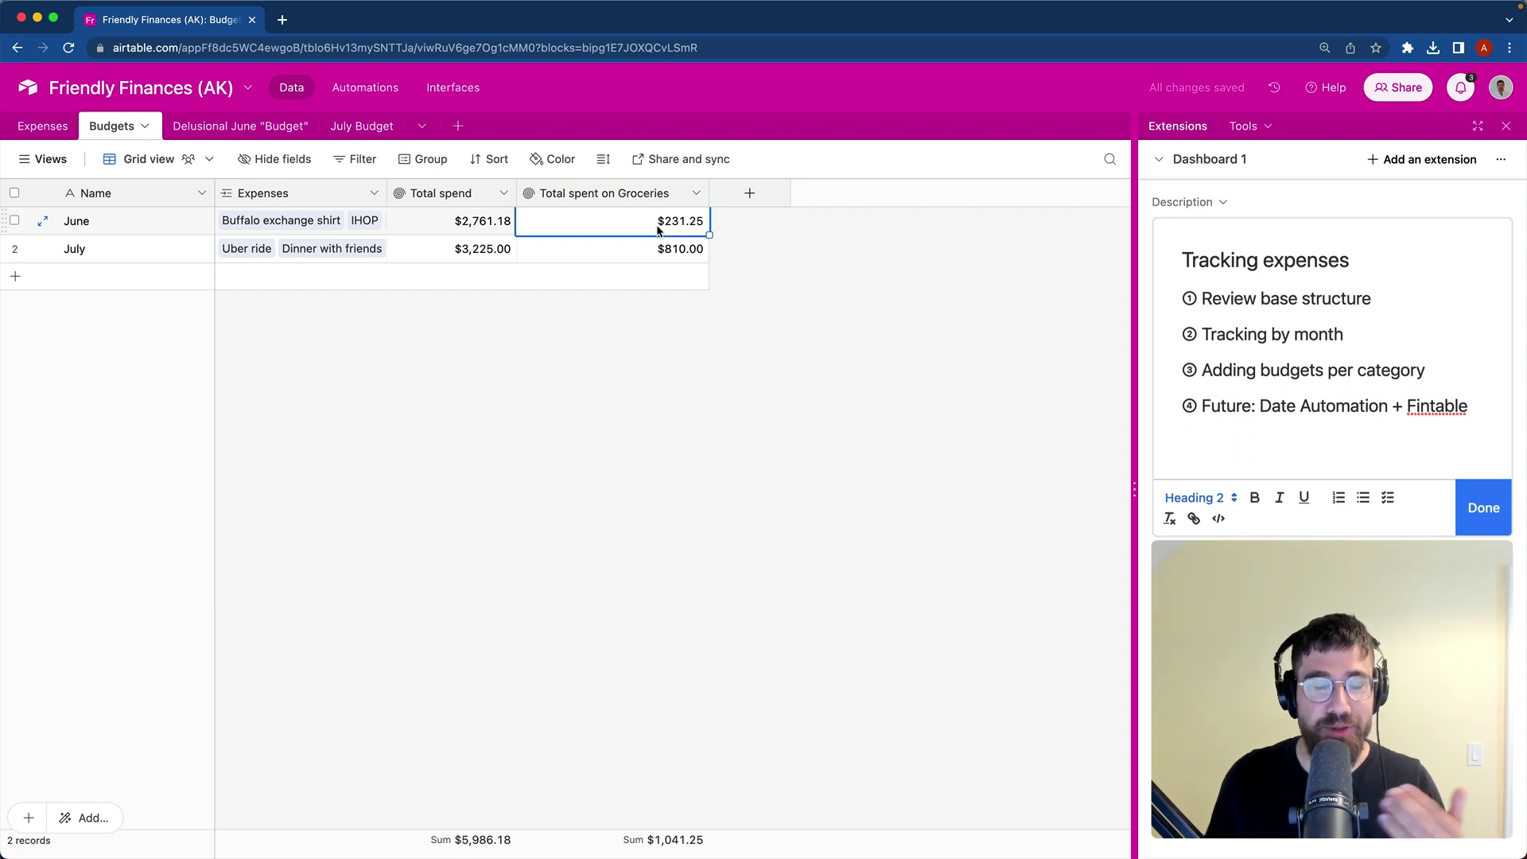
Step: Add a Budget for Groceries field to the Budgets table
left_click(757, 201)
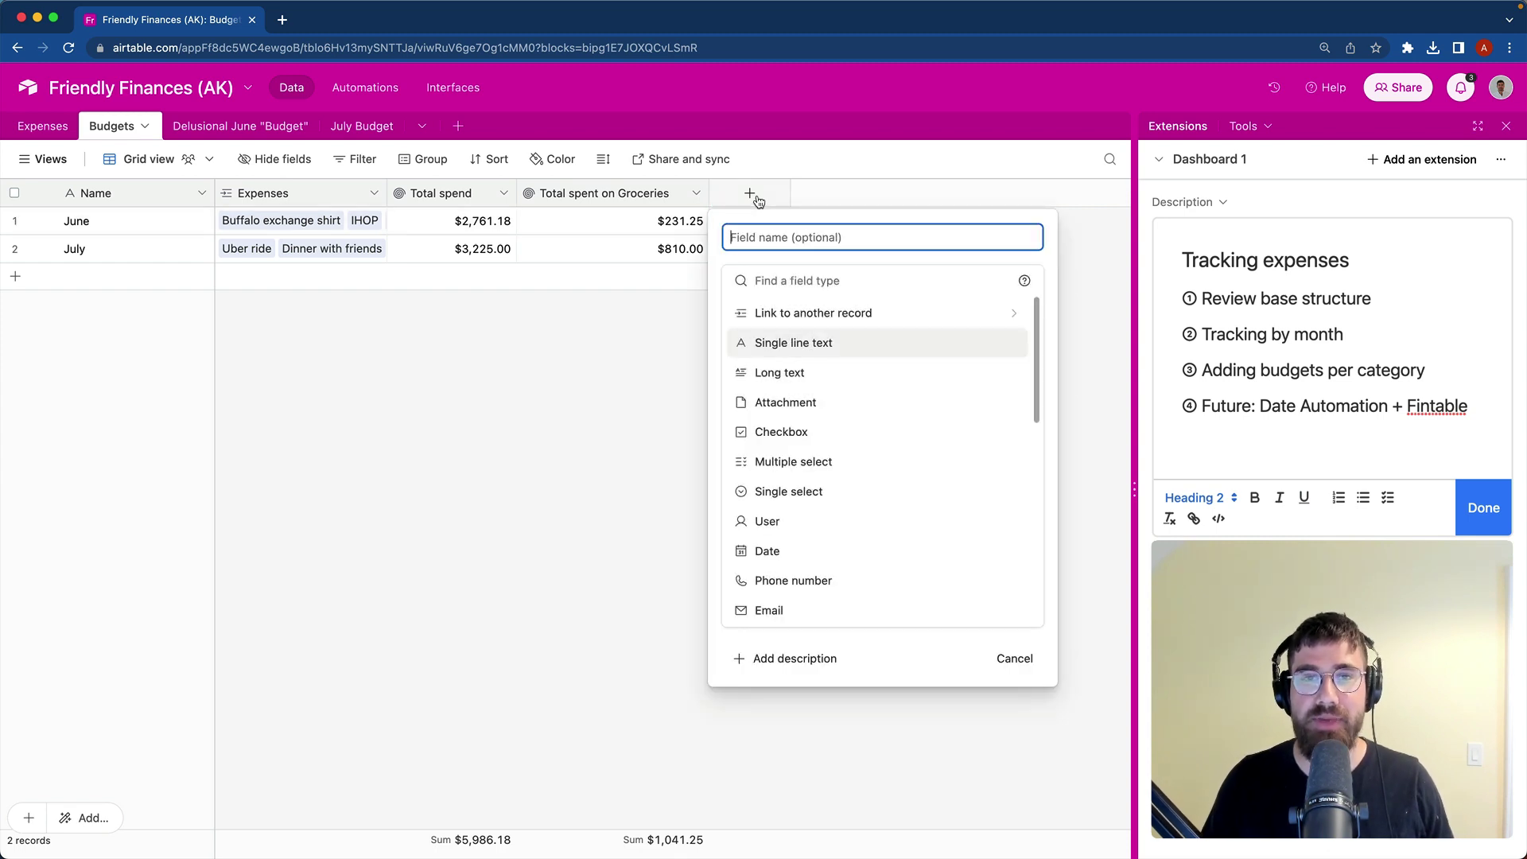
type("By")
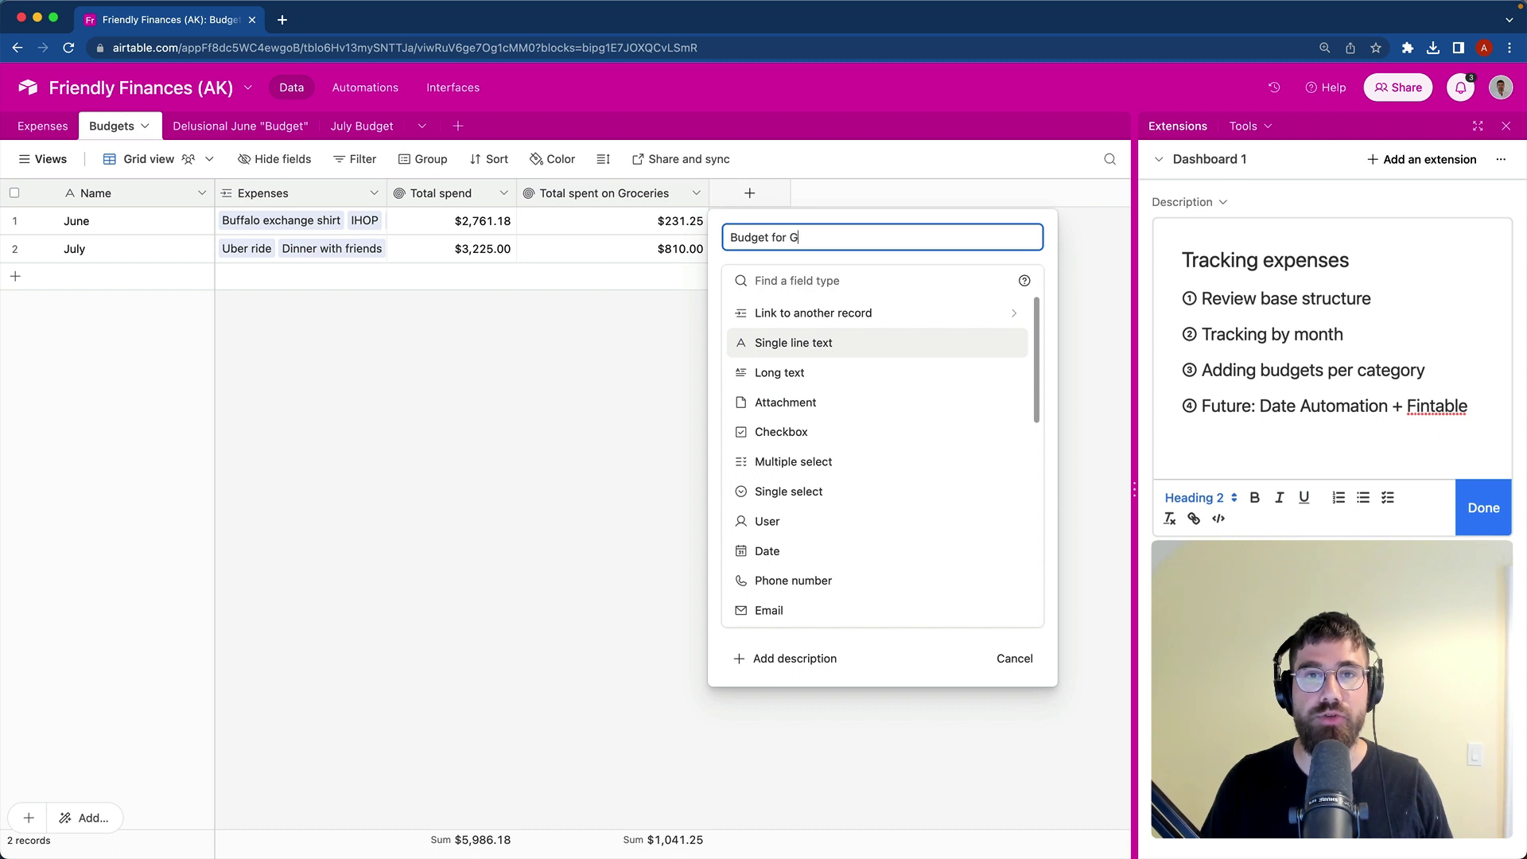
type("dget for Groceries")
key("Return")
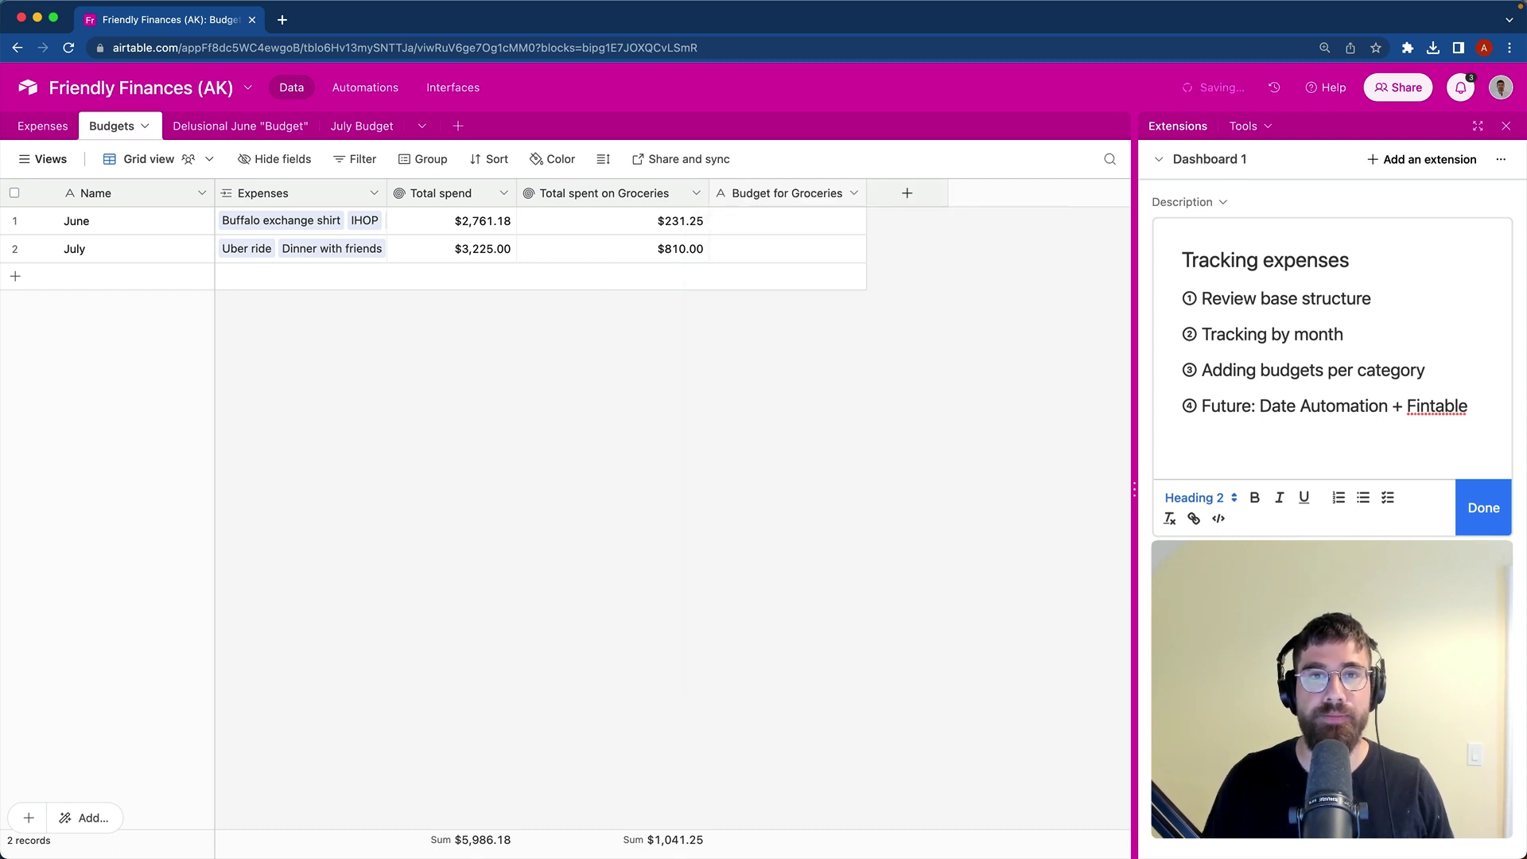
Step: Change Budget for Groceries to a Currency field with whole-dollar $1 precision
left_click(853, 199)
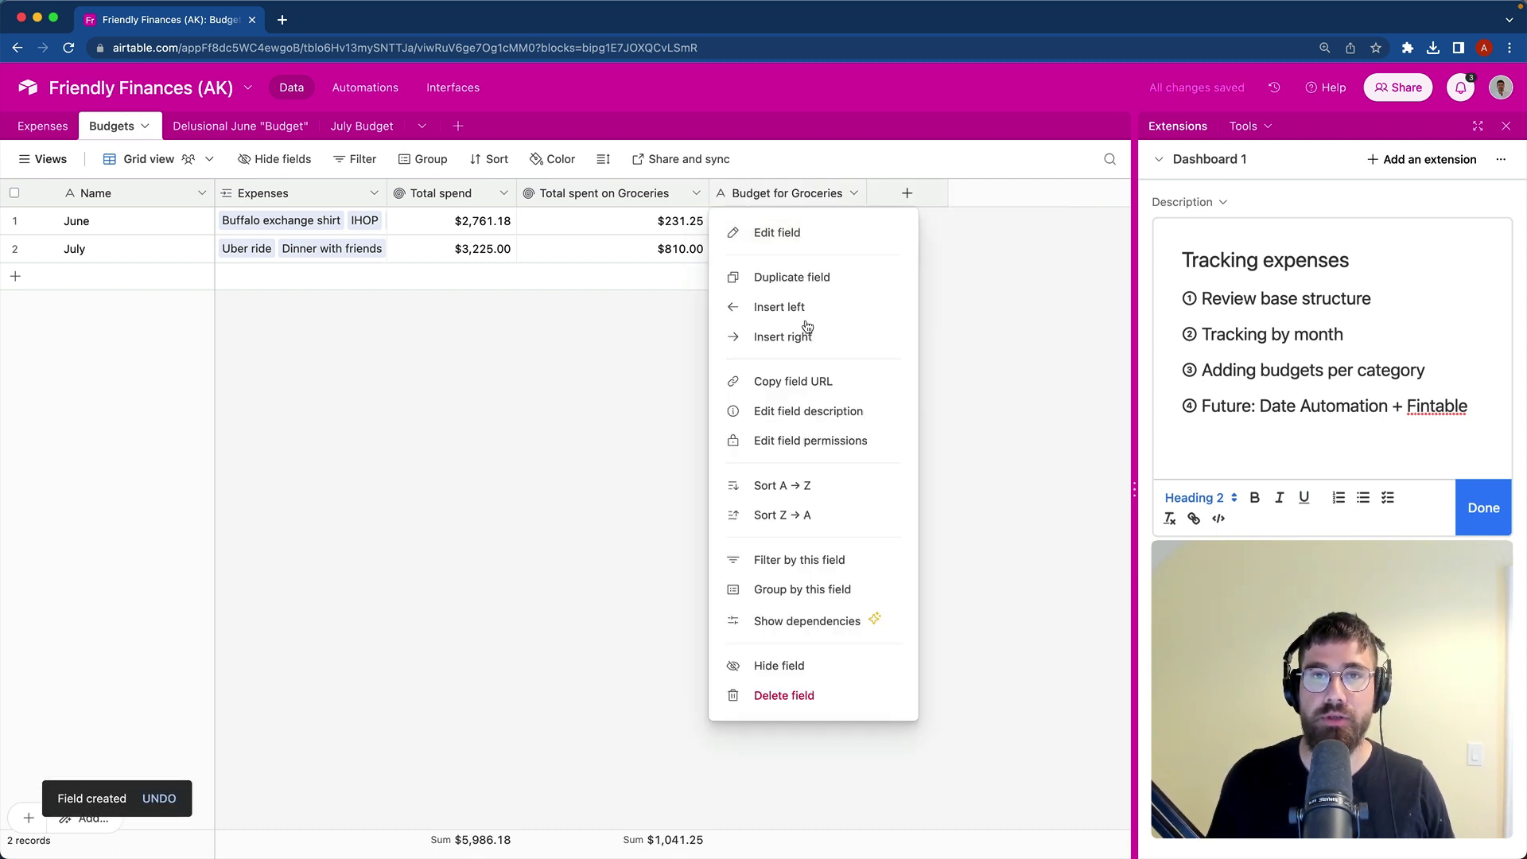
left_click(827, 235)
left_click(585, 283)
type("num")
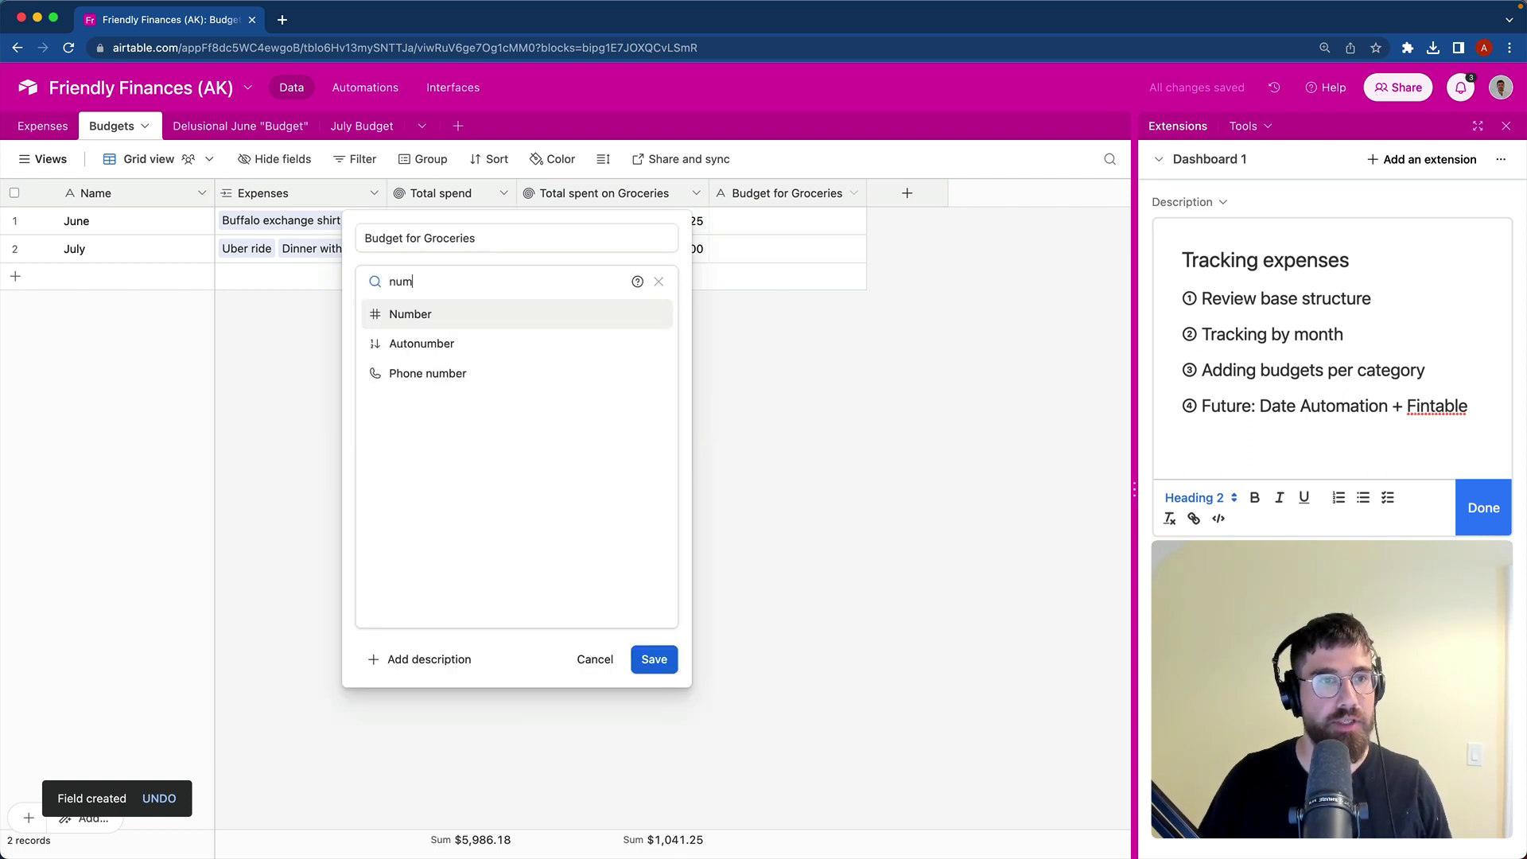
key("BackSpace")
key("BackSpace")
type("cur")
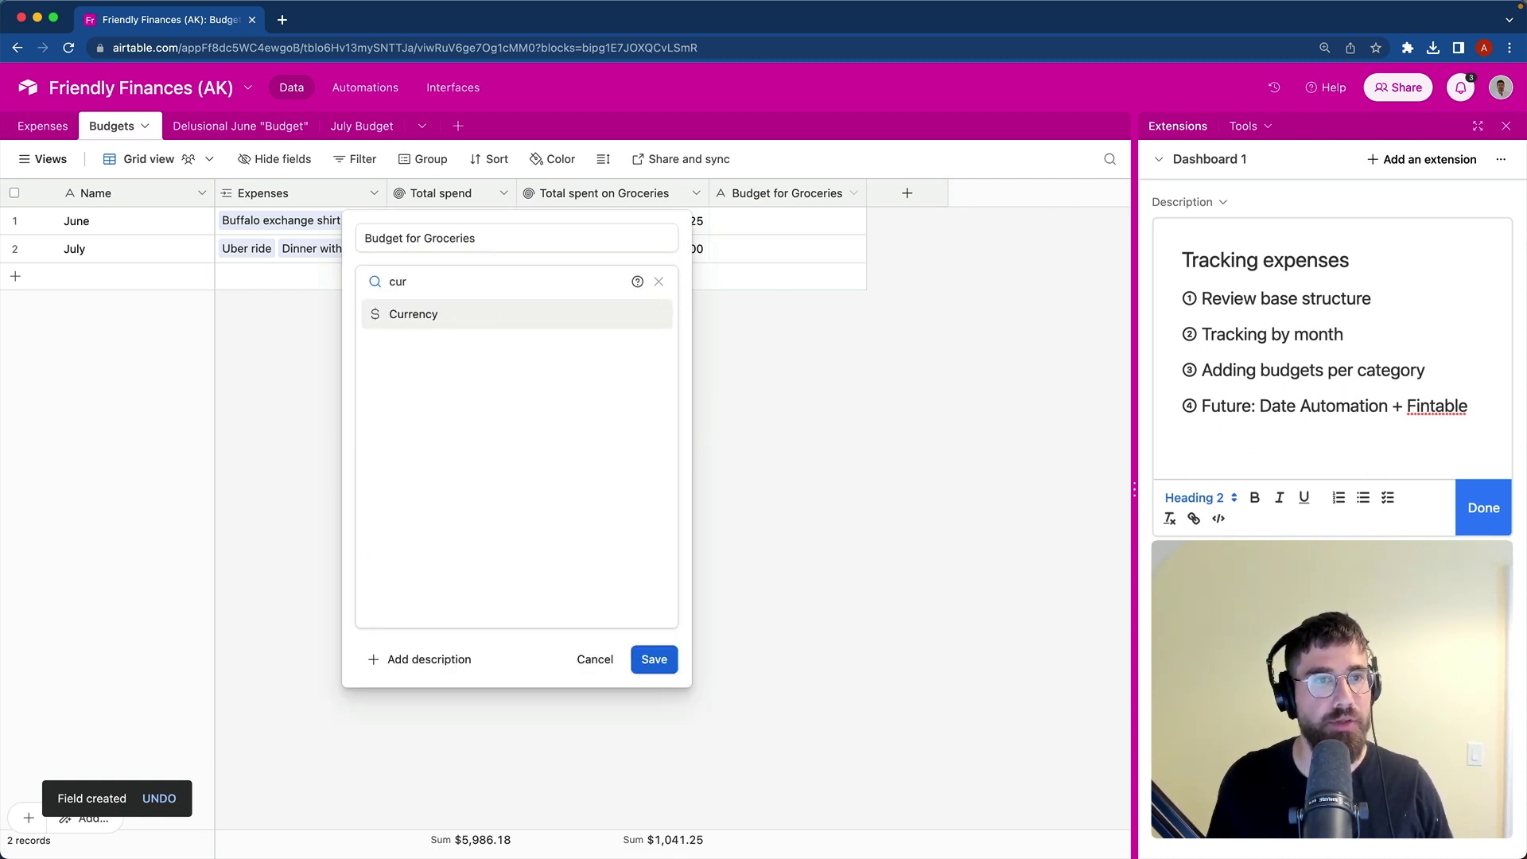
left_click(582, 314)
left_click(506, 482)
left_click(467, 547)
left_click(653, 557)
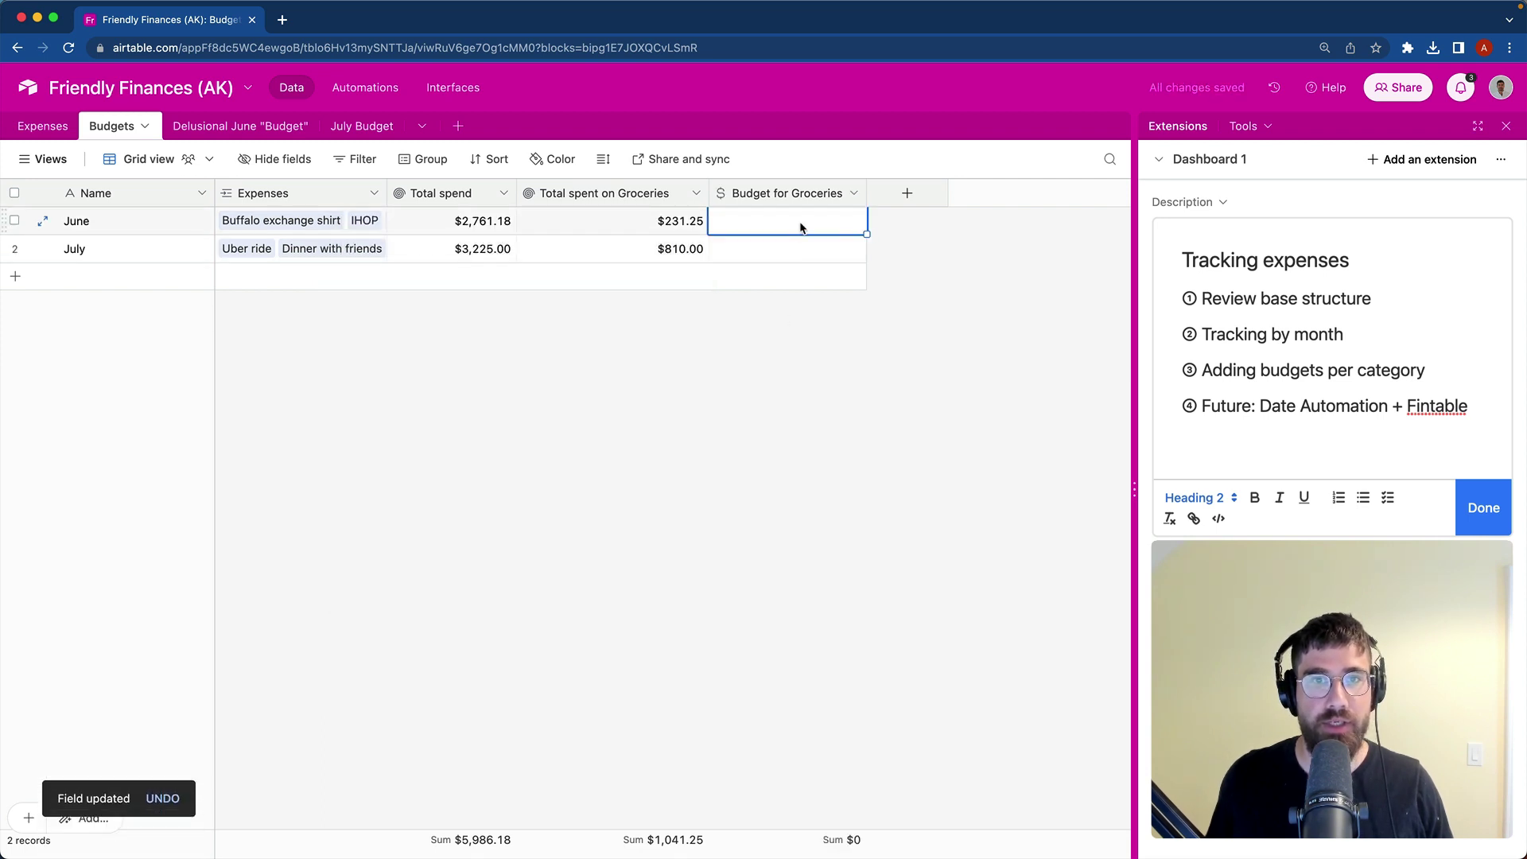
Step: Enter a $750 grocery budget for June and copy it into July
type("750")
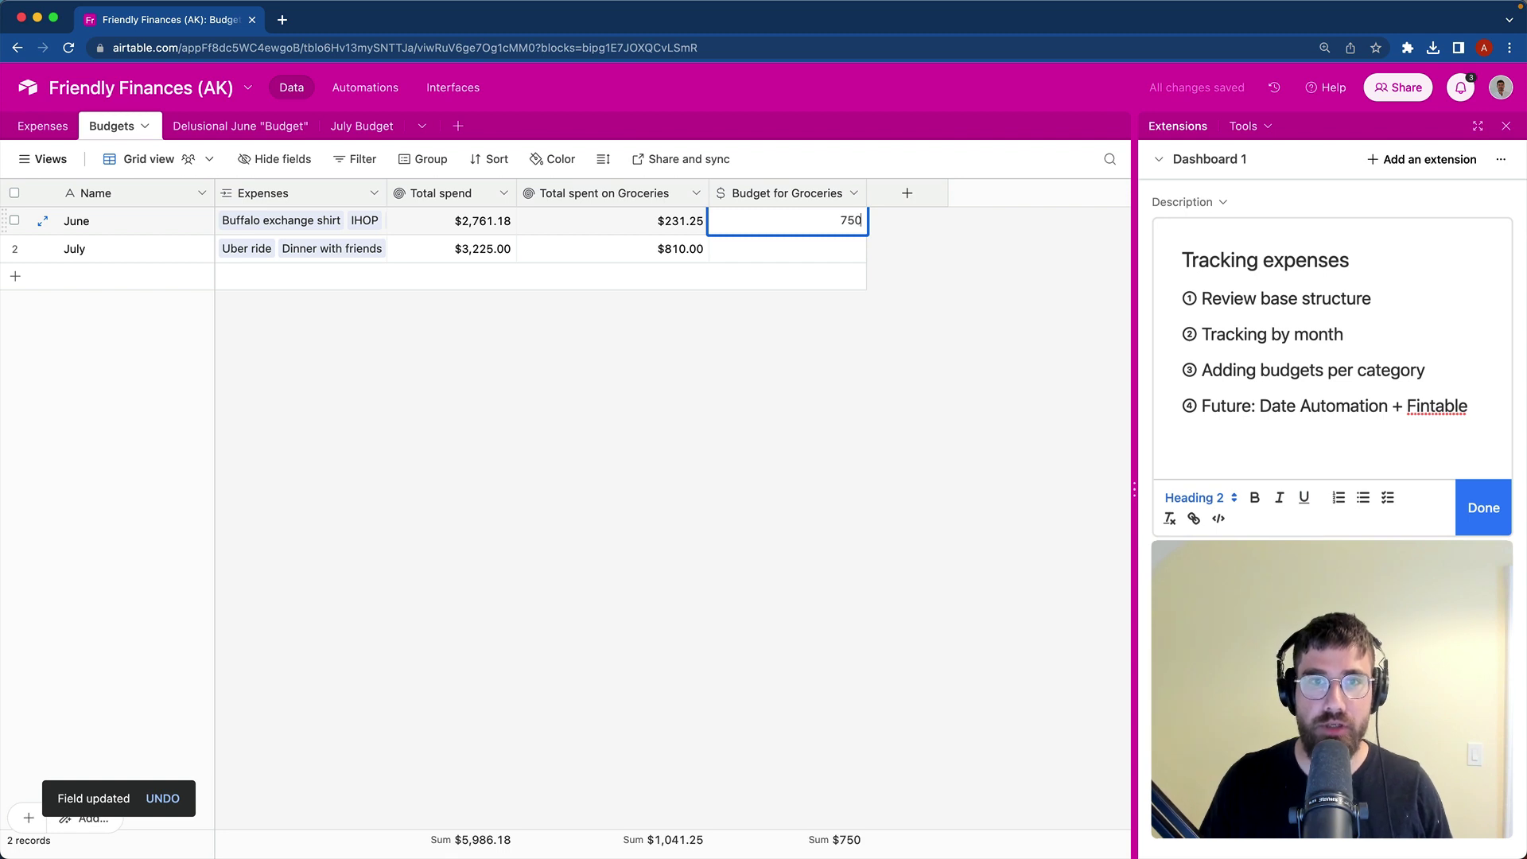
left_click(850, 253)
type("759")
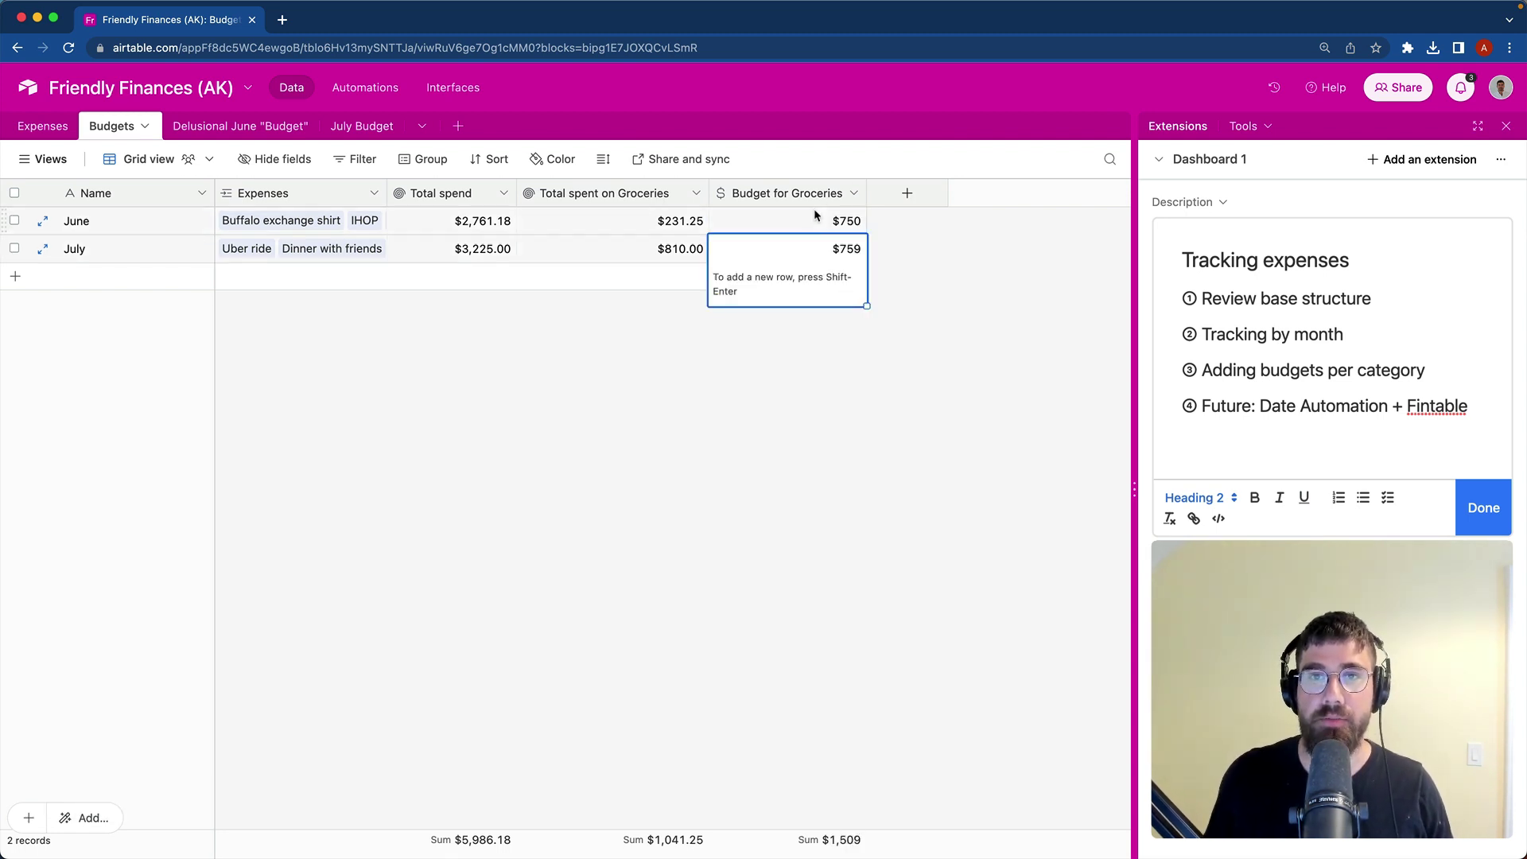
left_click(822, 220)
key("super+c")
left_click(822, 248)
key("super+v")
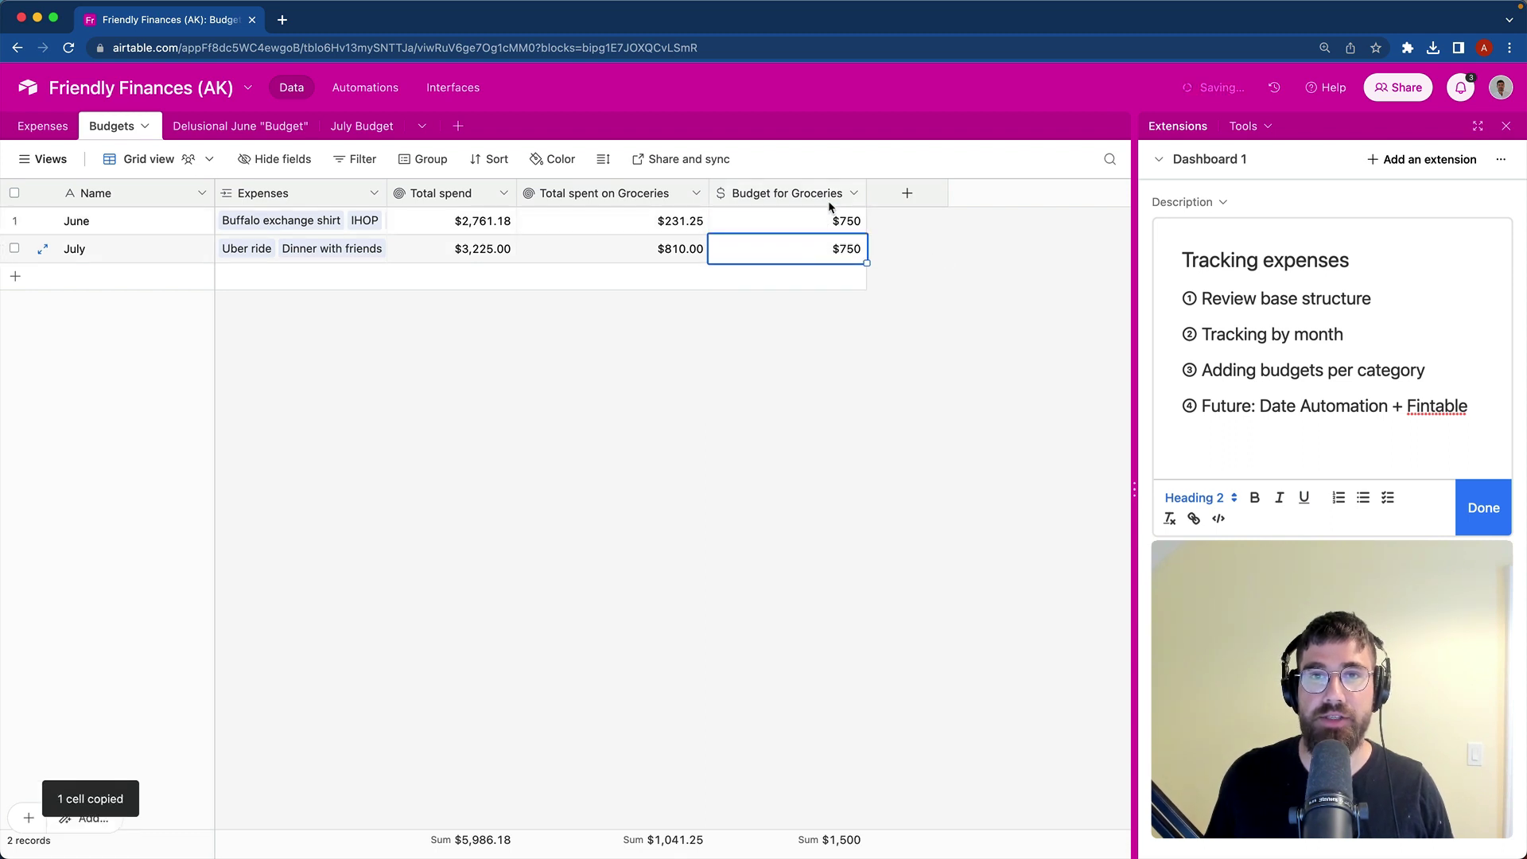
Step: Add a Difference formula field computing {Budget for Groceries}-{Total spent on Groceries}
left_click(889, 196)
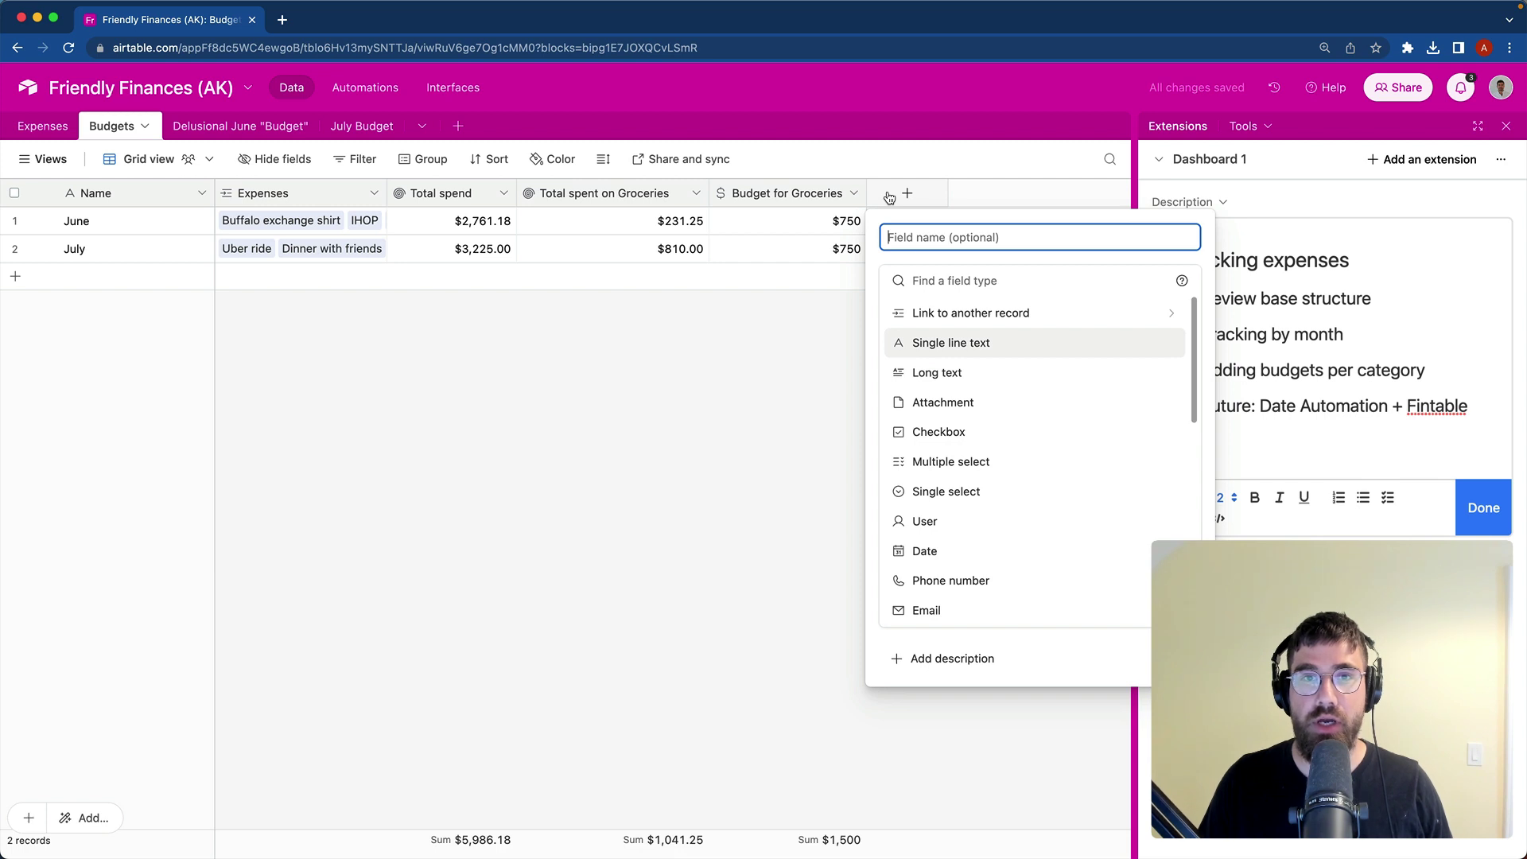
type("D")
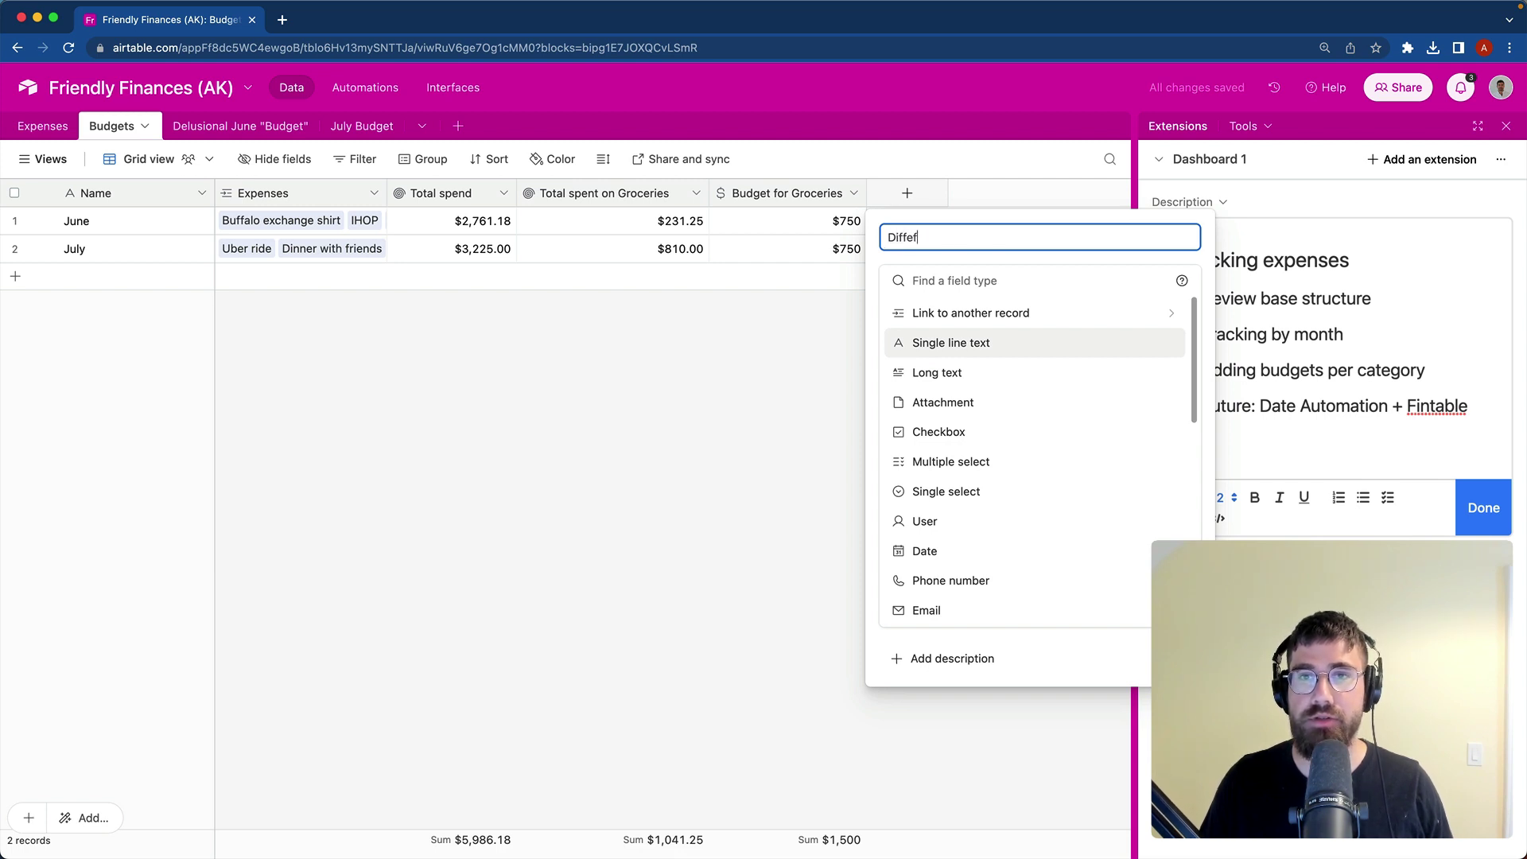
type("ifference")
key("Tab")
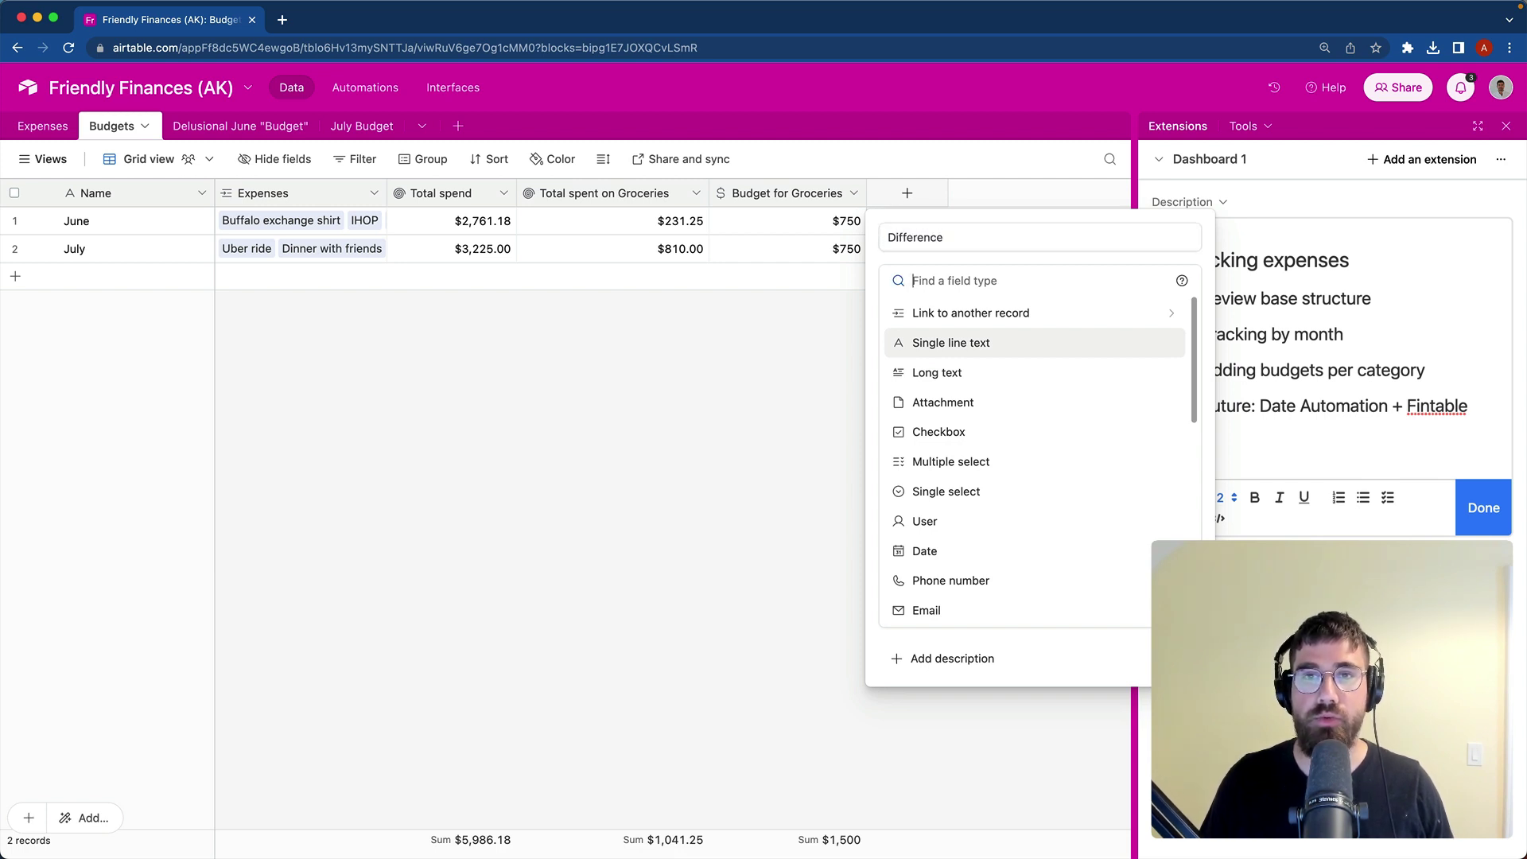
type("form")
key("Return")
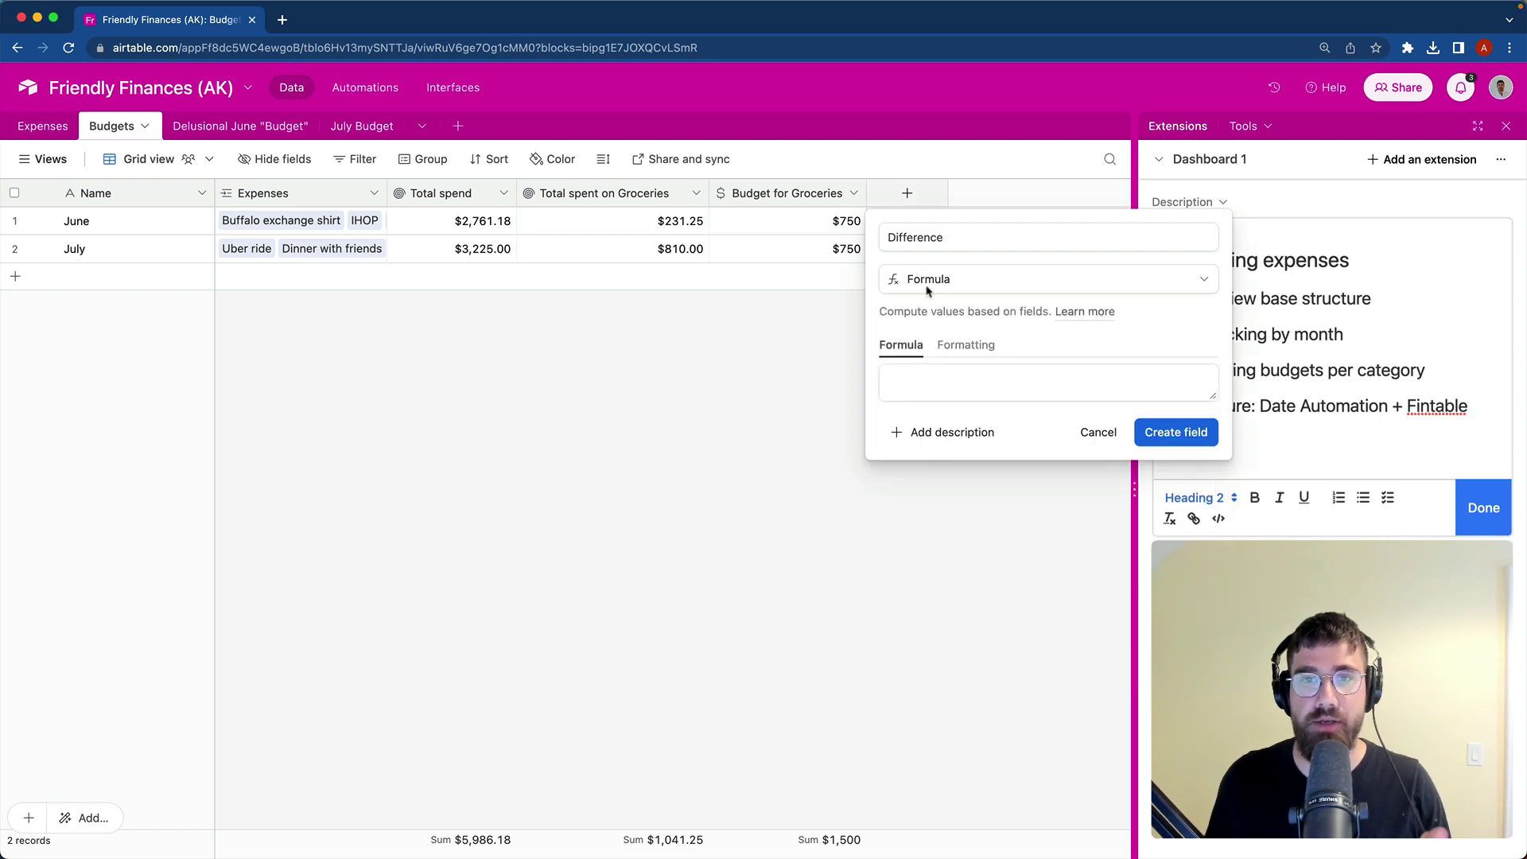
left_click(983, 390)
type("bu")
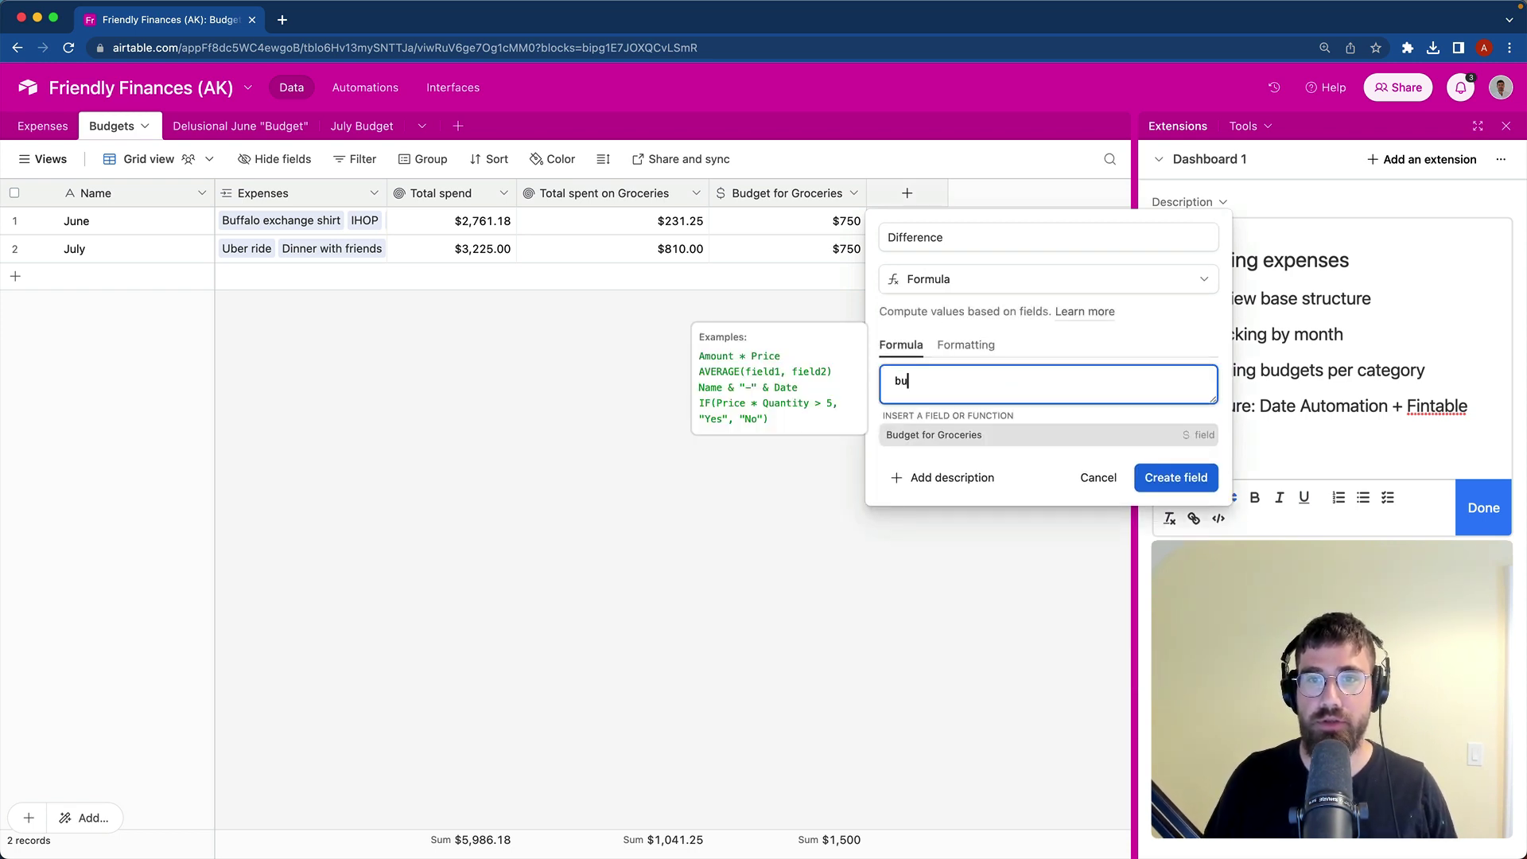
left_click(1029, 436)
type("-total.")
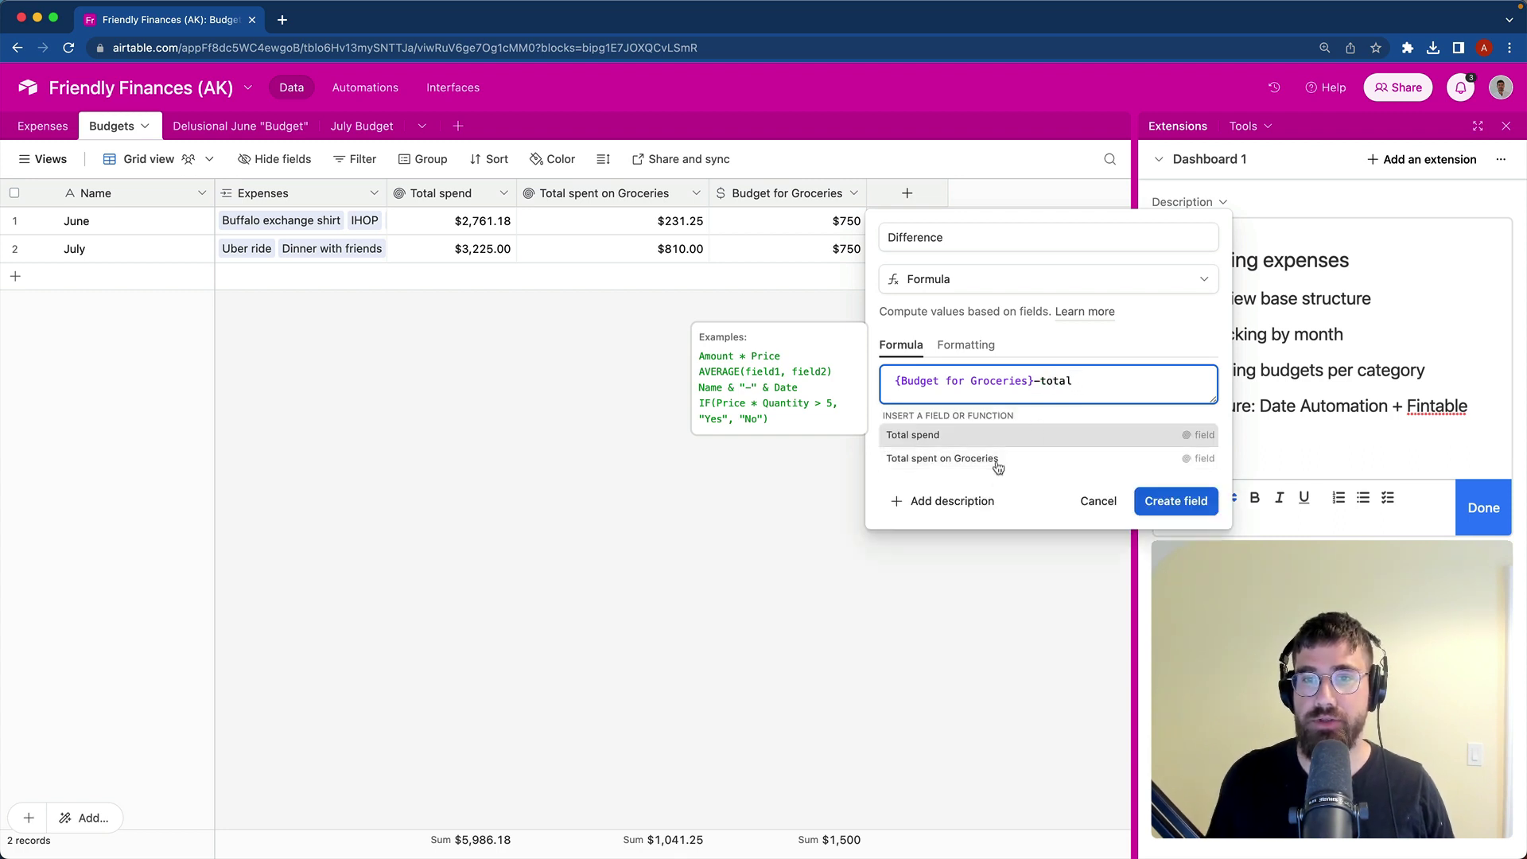
left_click(999, 454)
left_click(1169, 463)
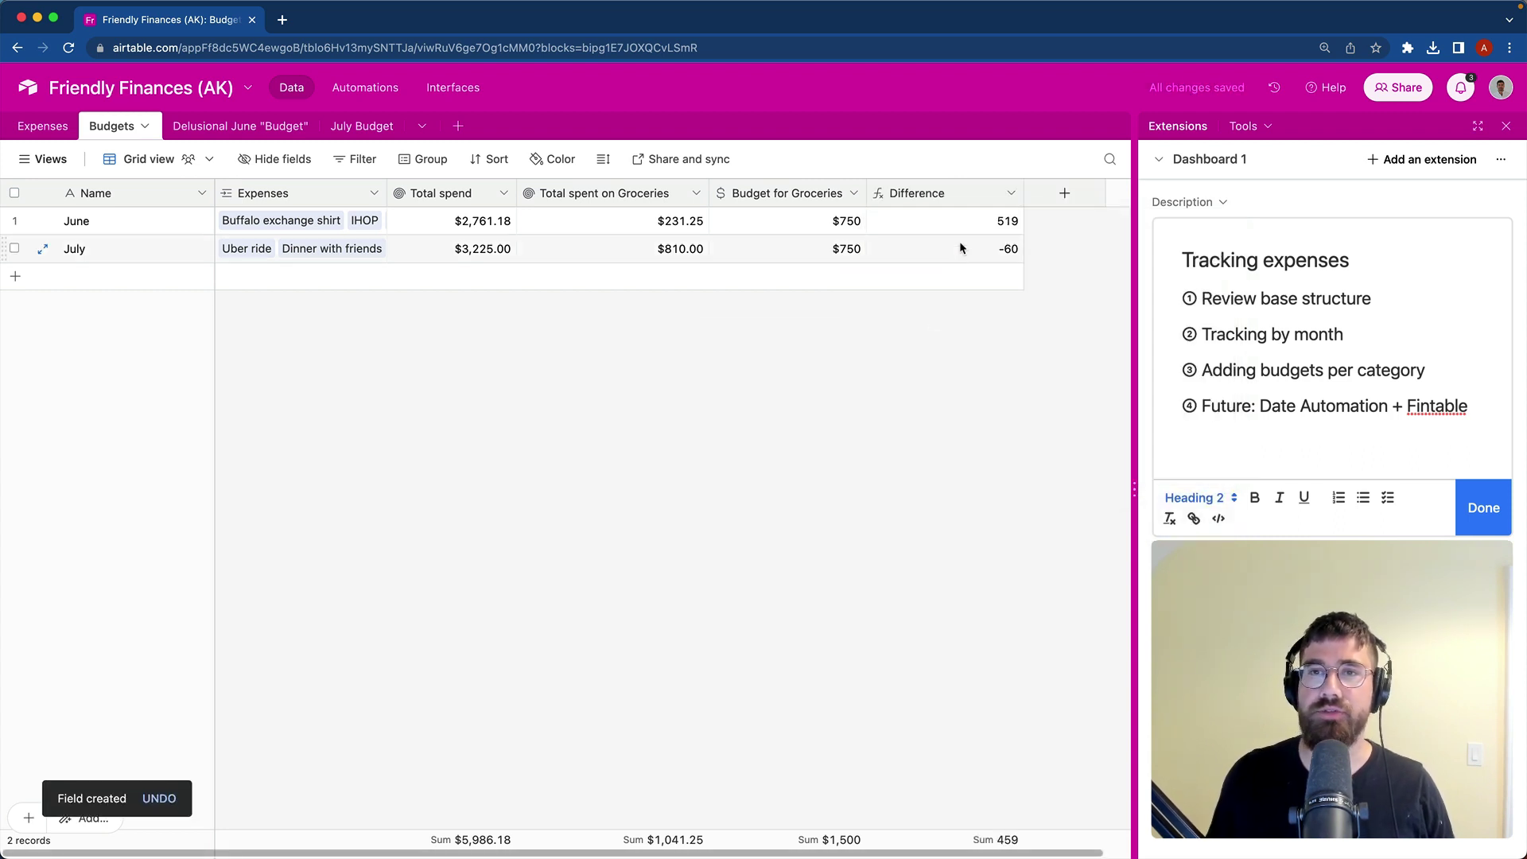
Step: Format the Difference field as currency
left_click(1011, 193)
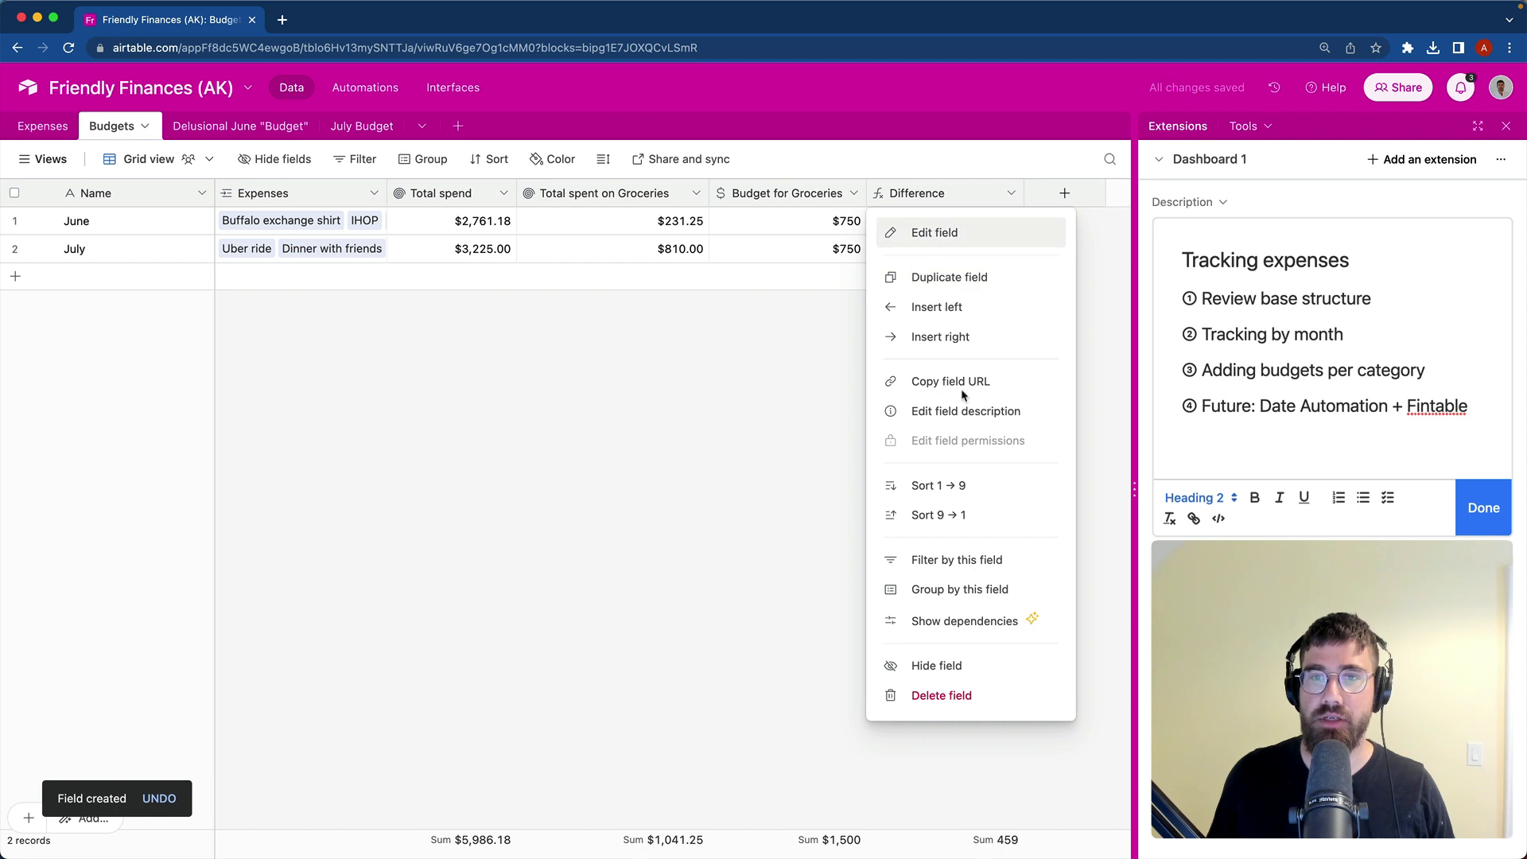
left_click(980, 232)
left_click(443, 346)
left_click(438, 414)
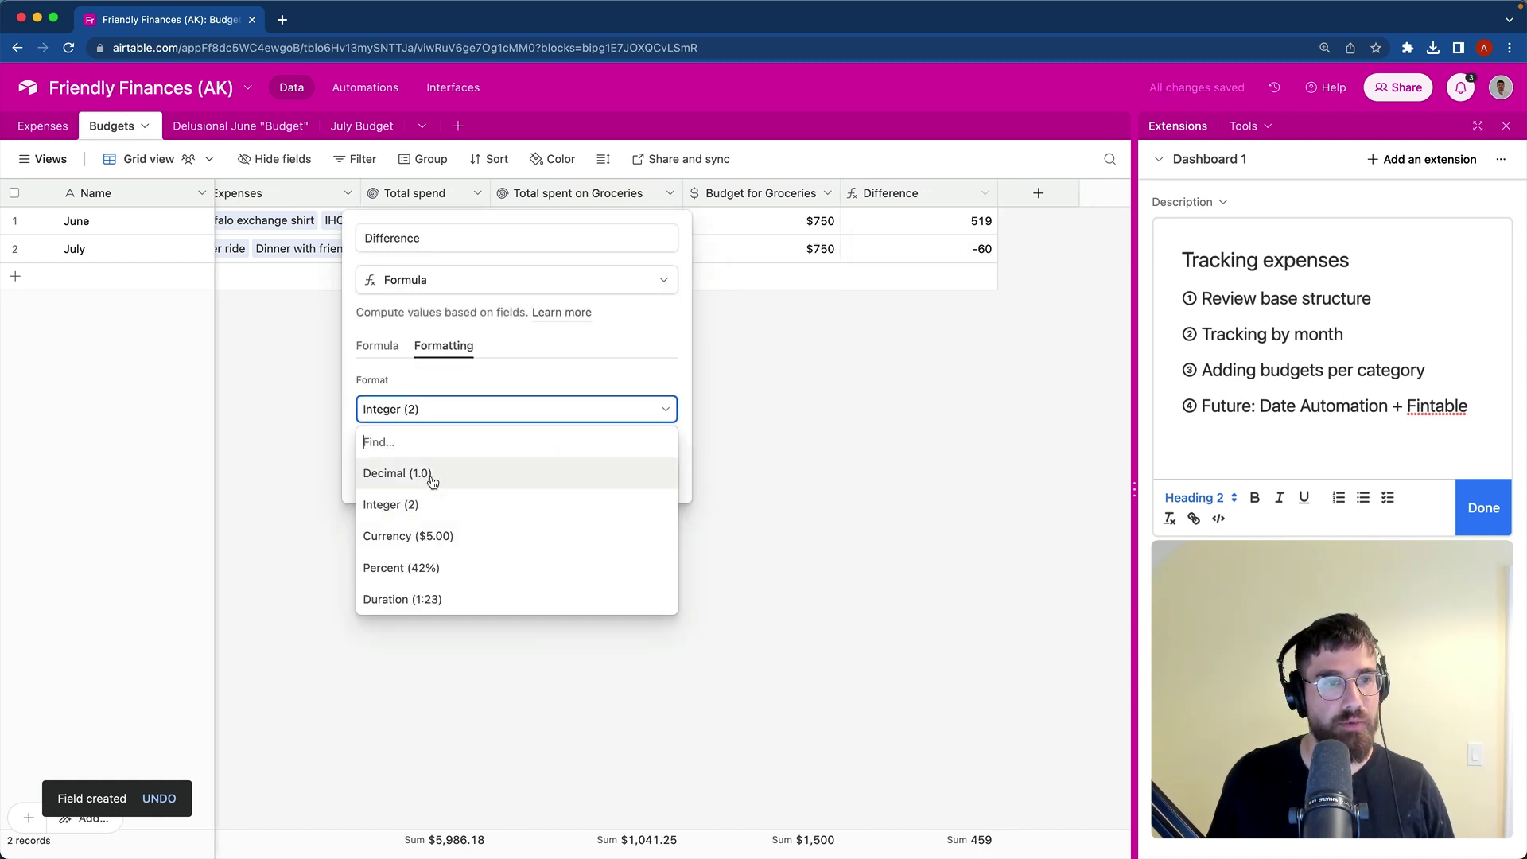
left_click(426, 535)
left_click(658, 589)
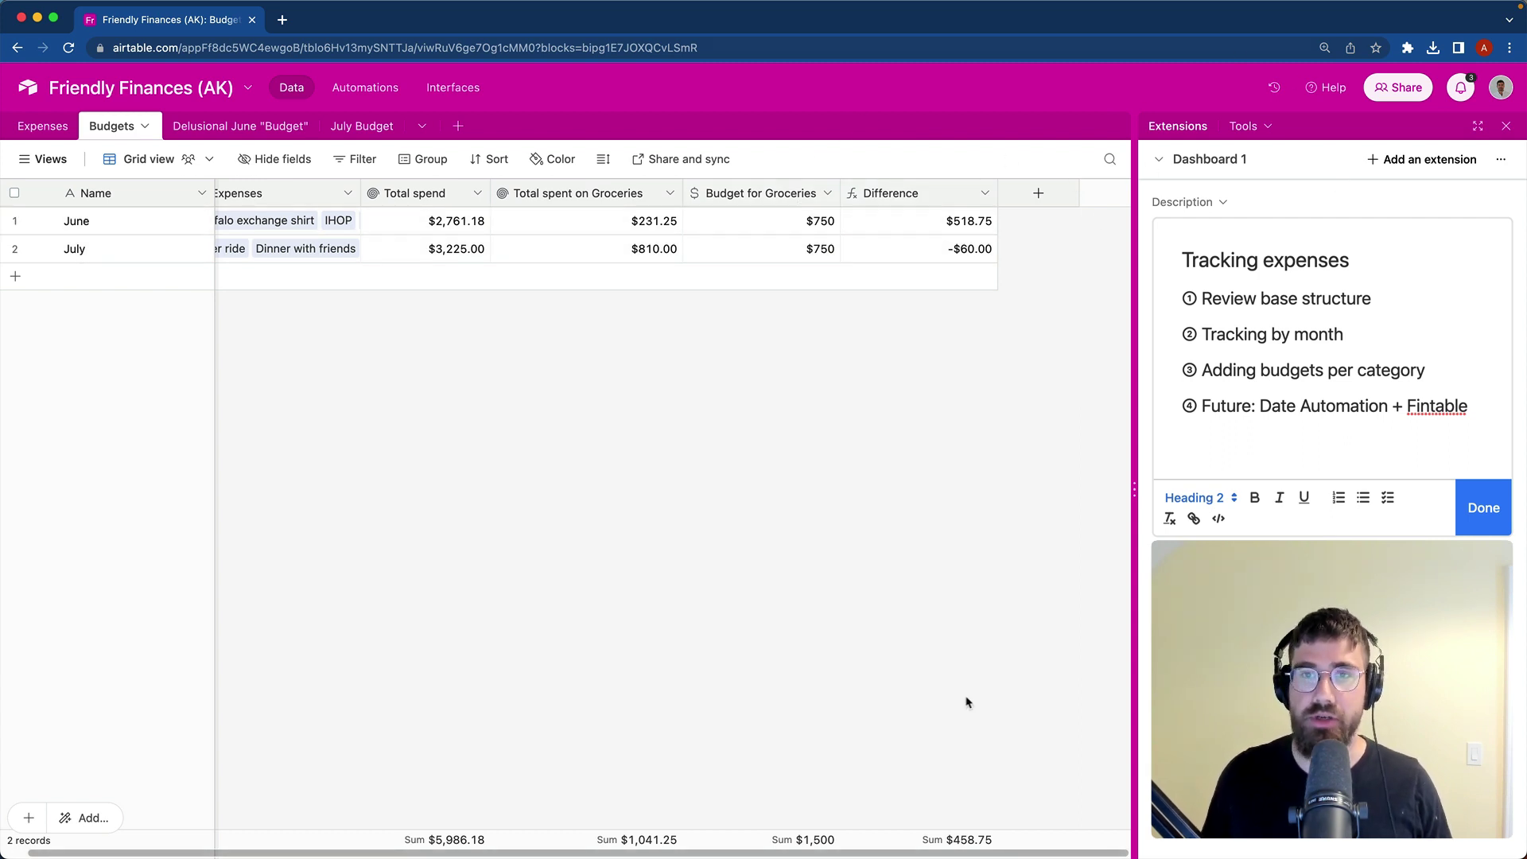
left_click_drag(895, 852, 871, 852)
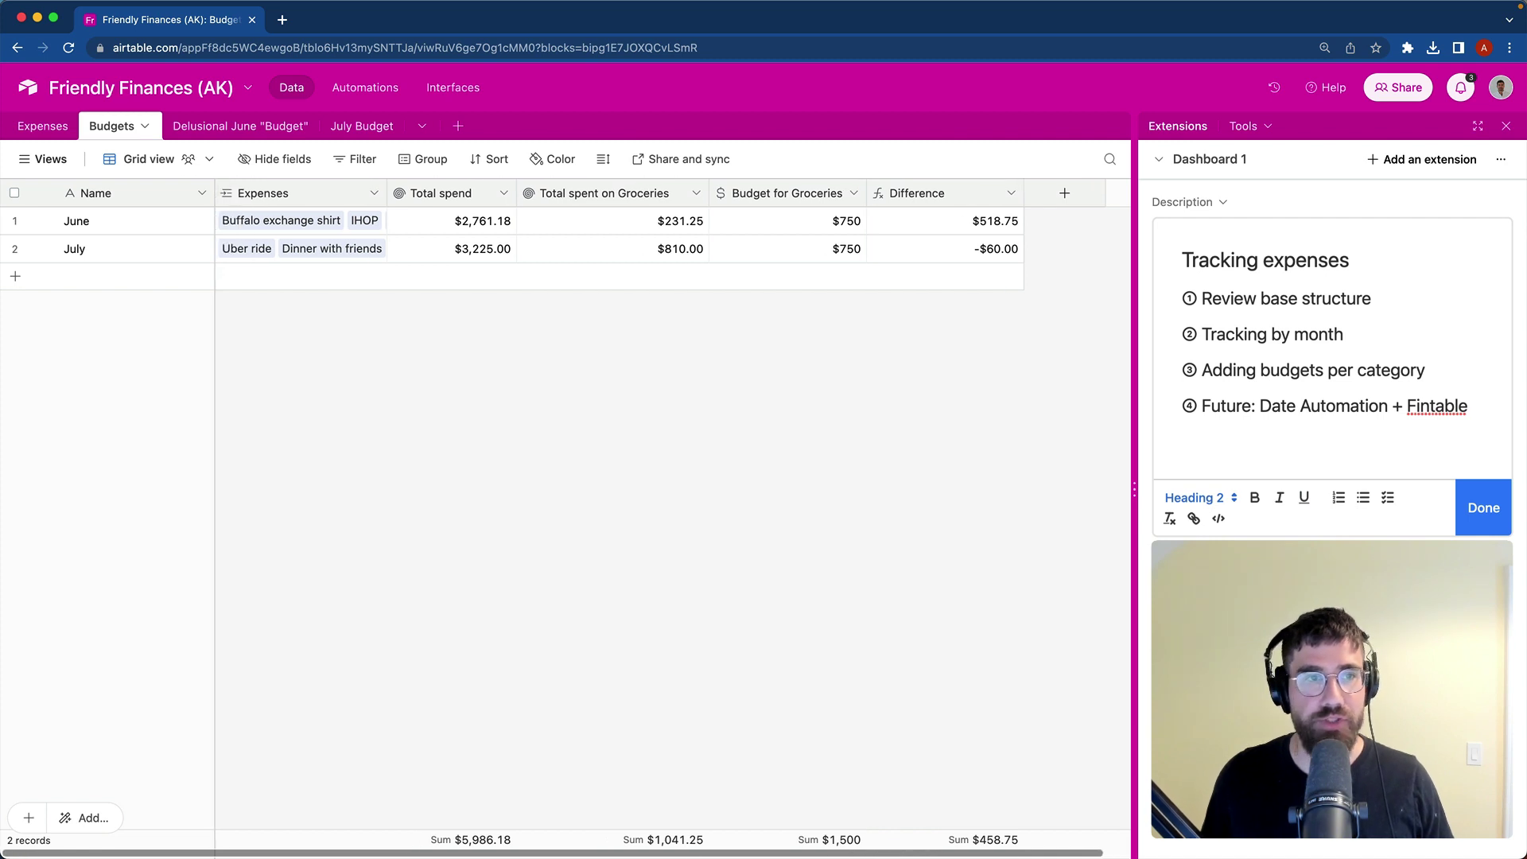
Step: Add a new Budgets record named August
left_click(157, 287)
type("Agus")
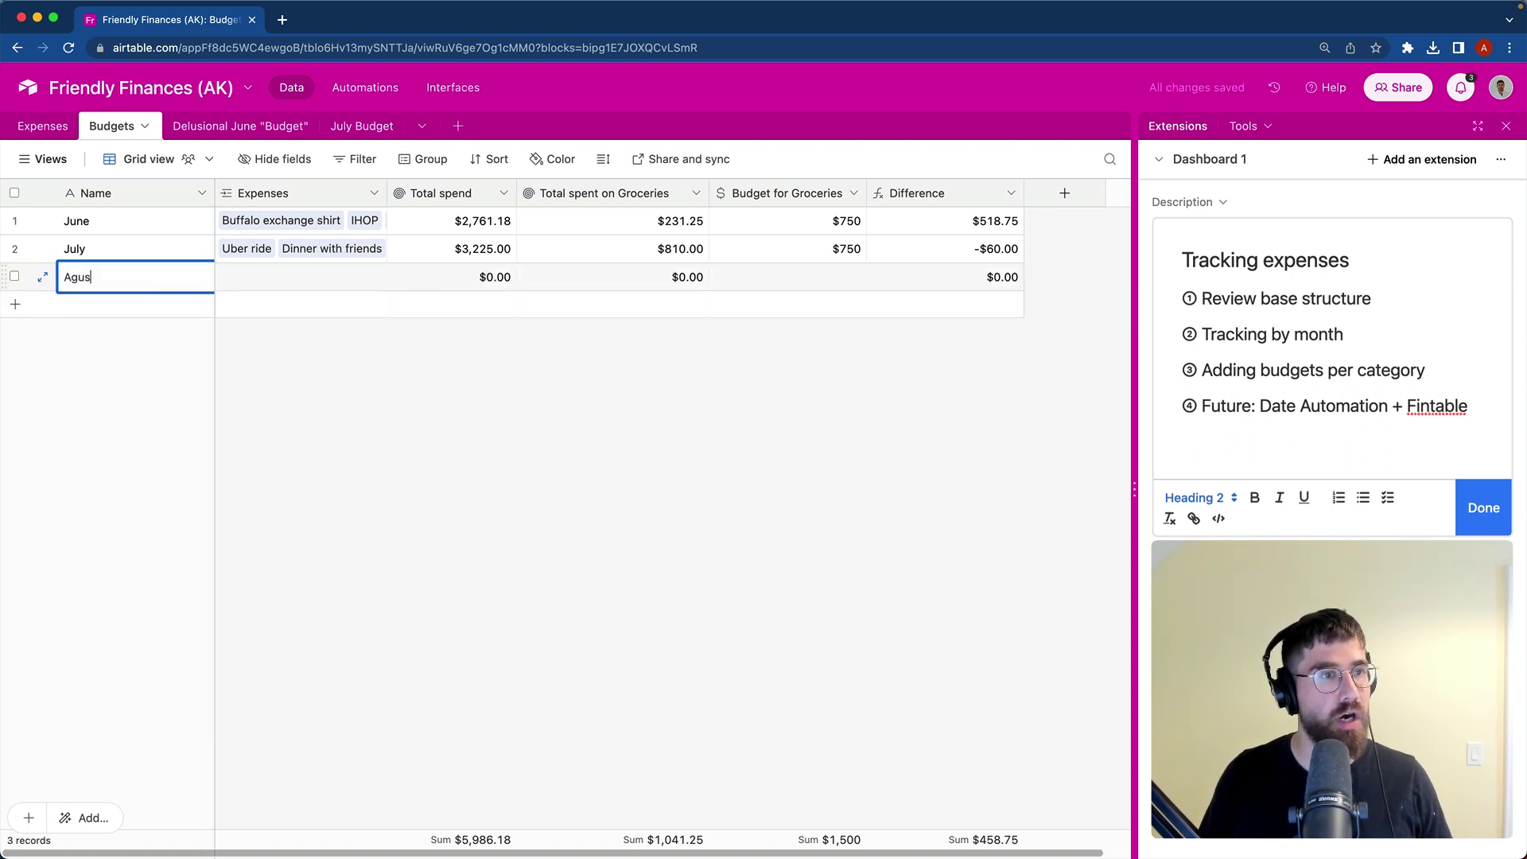
left_click(254, 359)
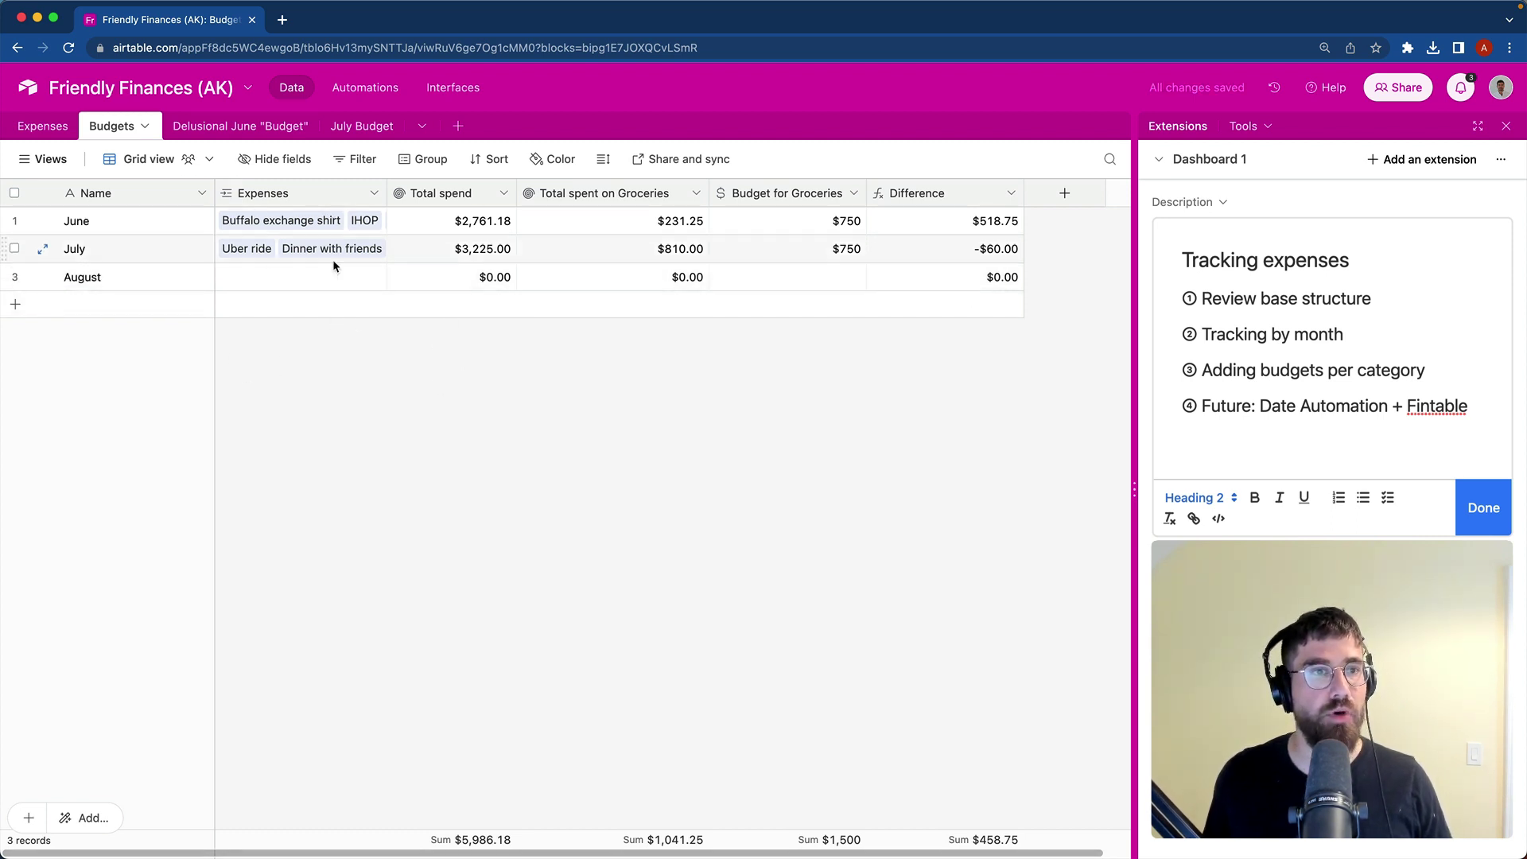
Step: Add a new Expenses record named 'Groceries at Trader Joe's'
left_click(40, 127)
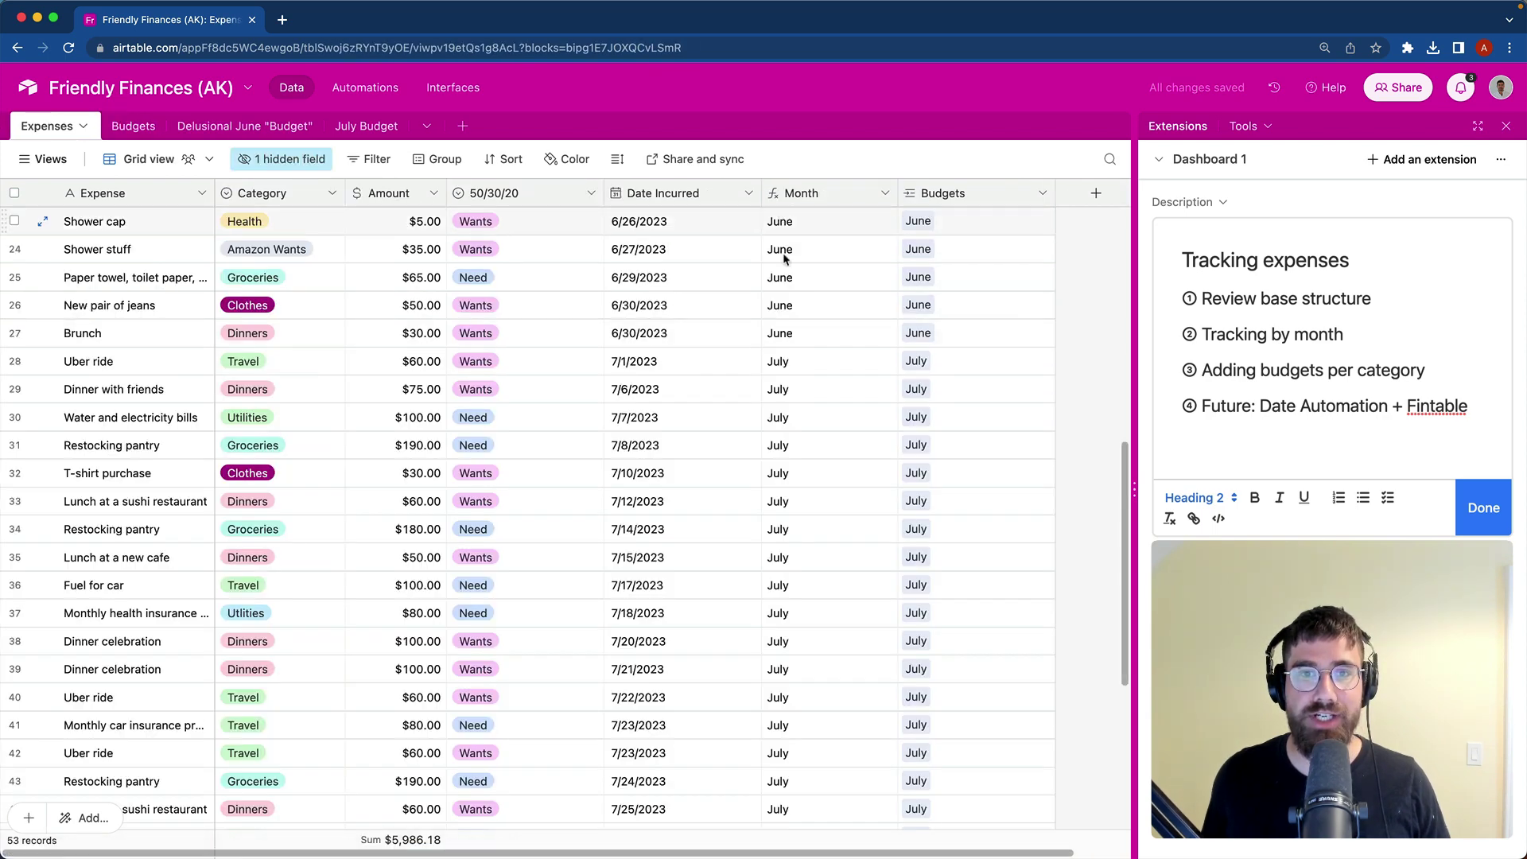
scroll(835, 477, "down", 5)
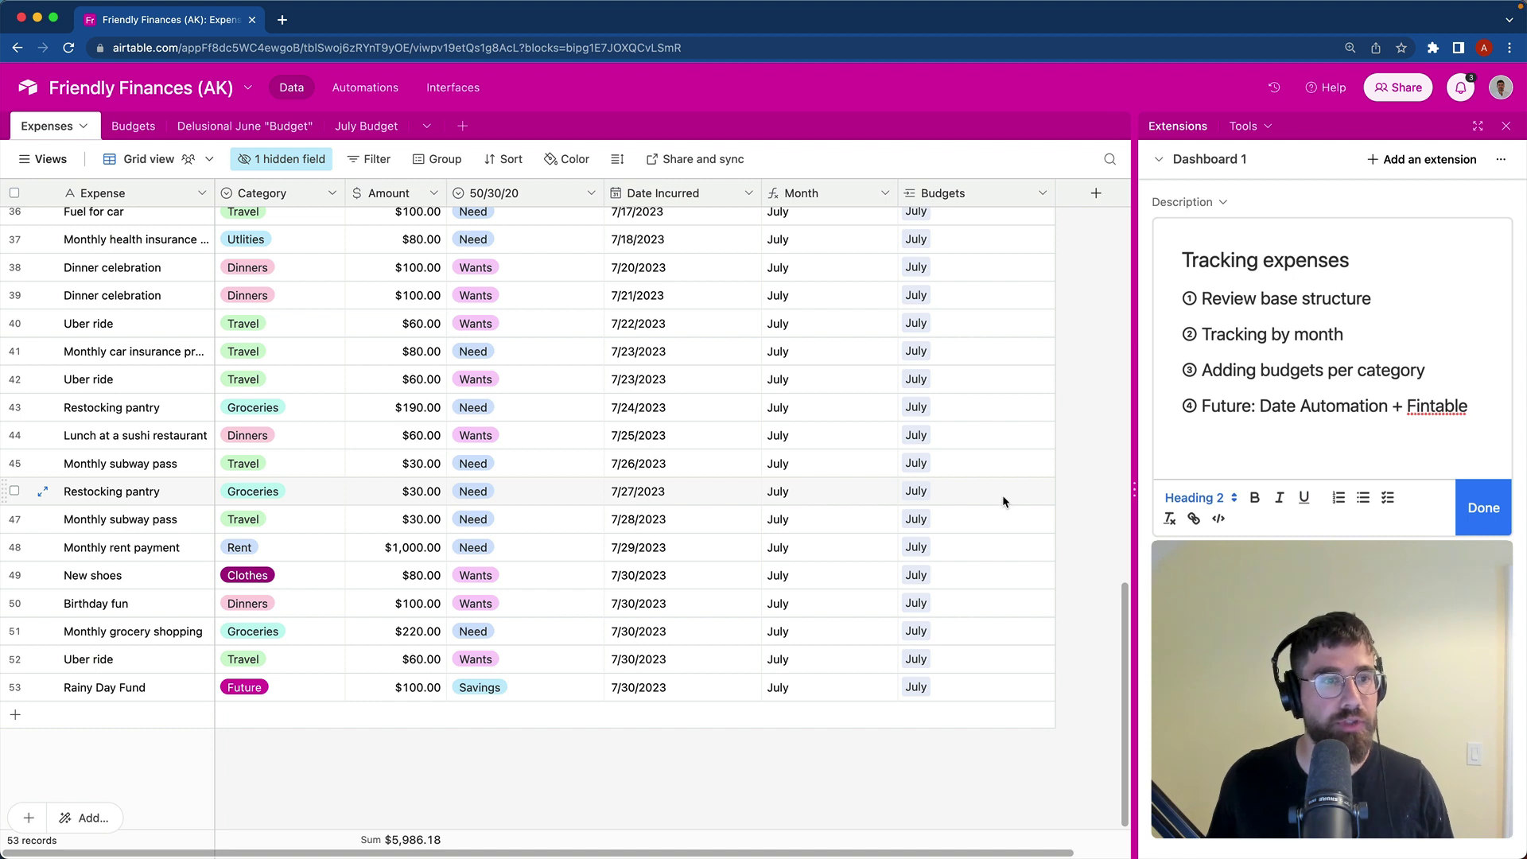
left_click(139, 713)
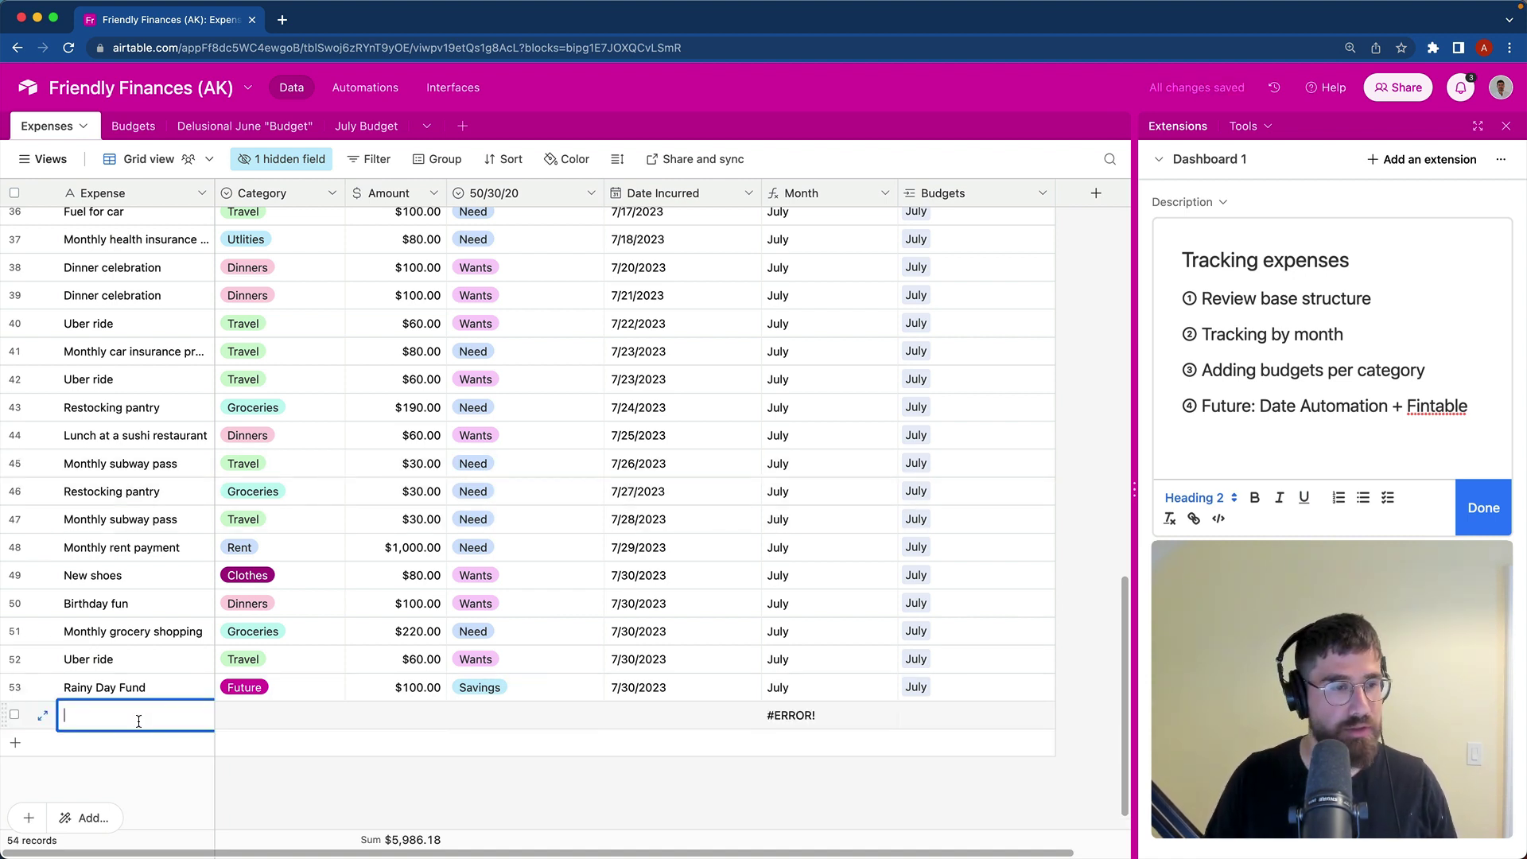
type("Dinner")
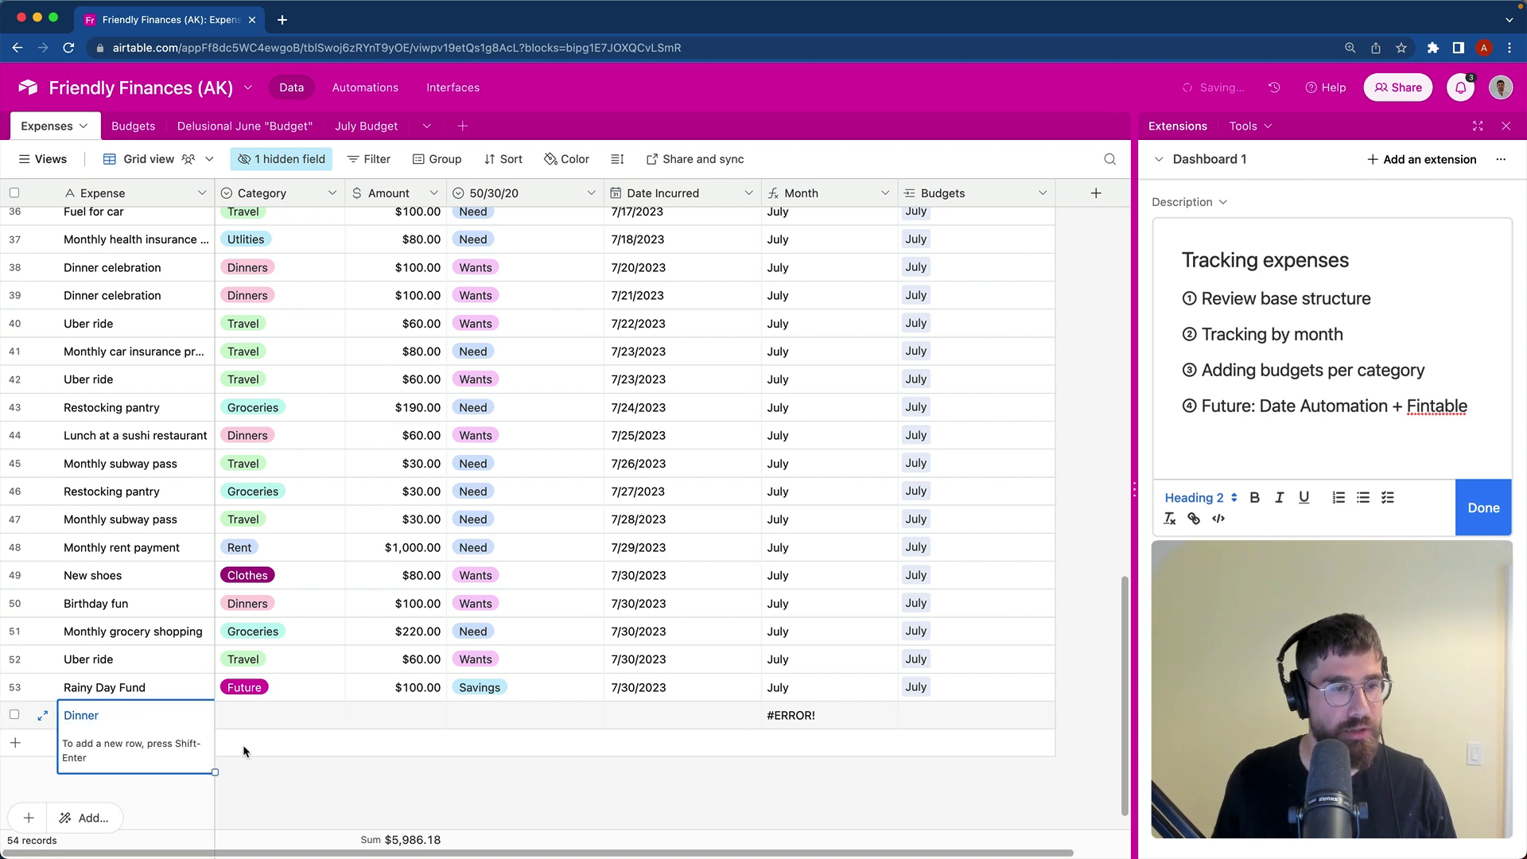
double_click(143, 721)
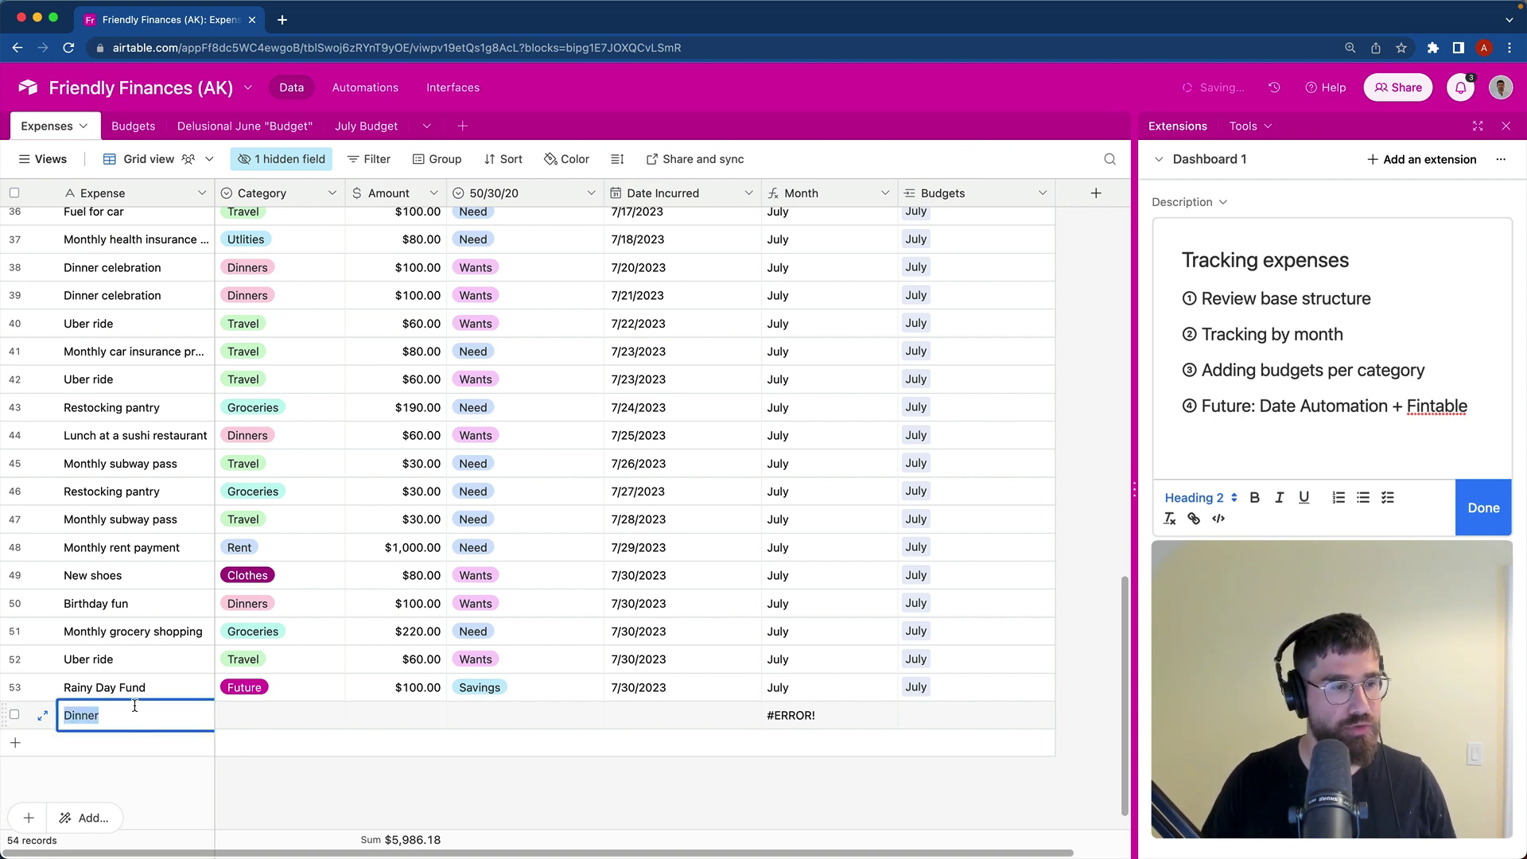
type("Groceries")
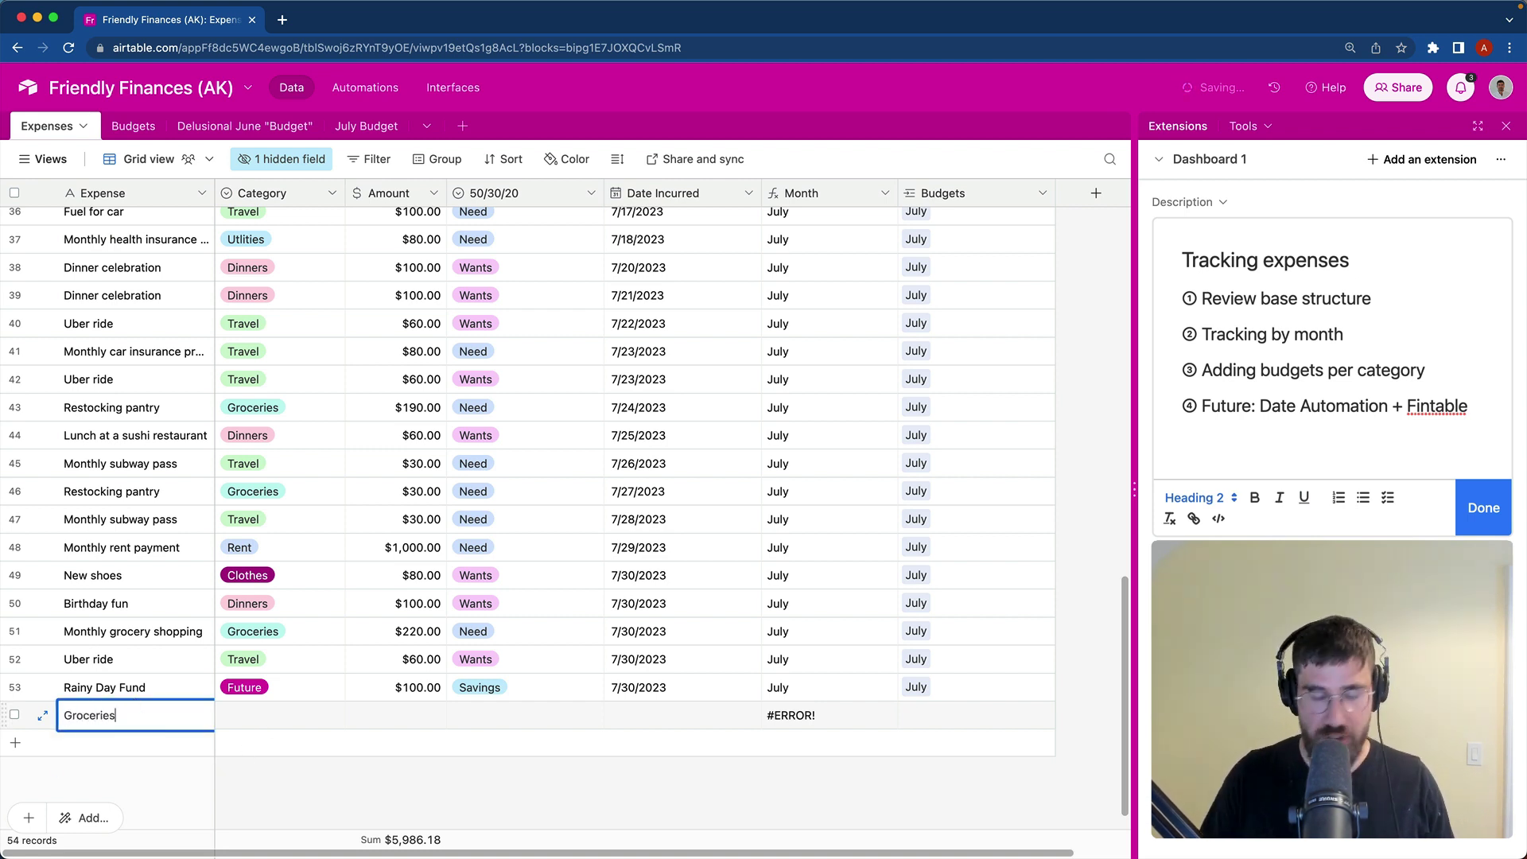
type(" at Trader Jo")
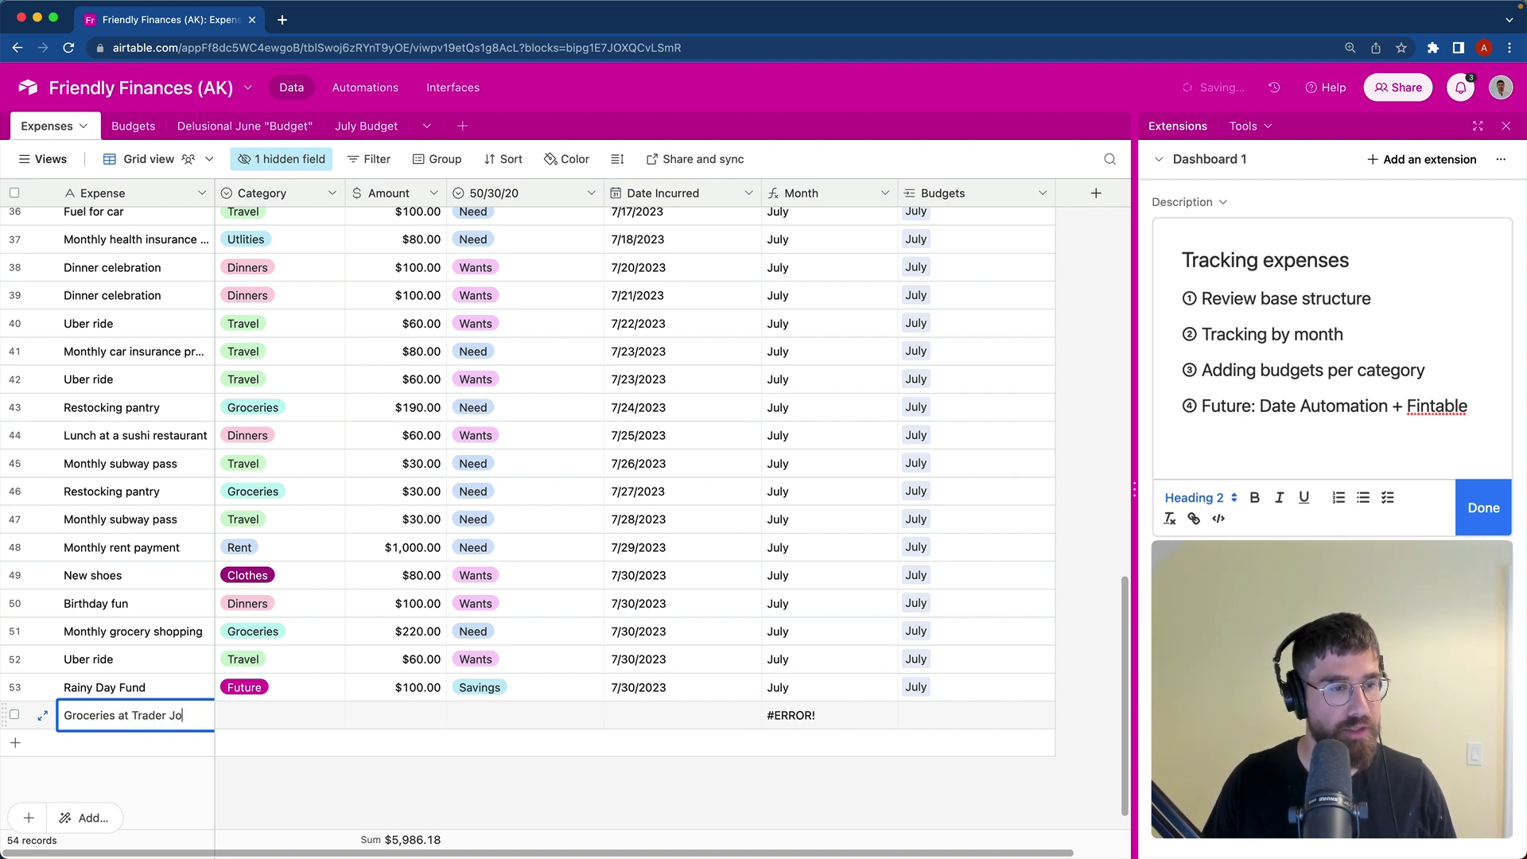
type("e's")
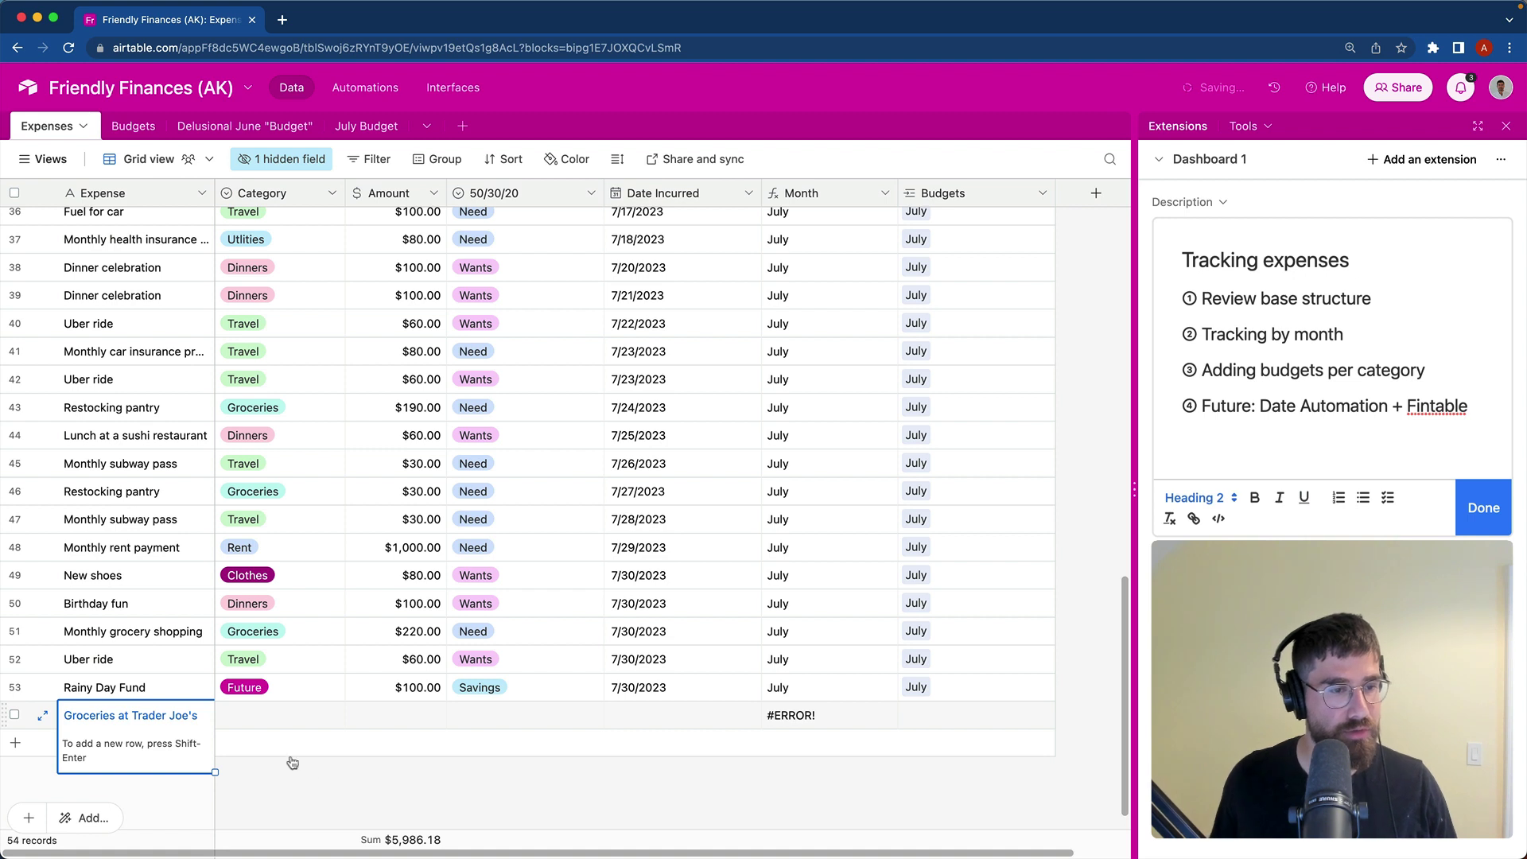
left_click(307, 714)
Step: Give the expense category Groceries, amount $250.00 and 50/30/20 type Need
type("gr")
key("Return")
left_click(414, 716)
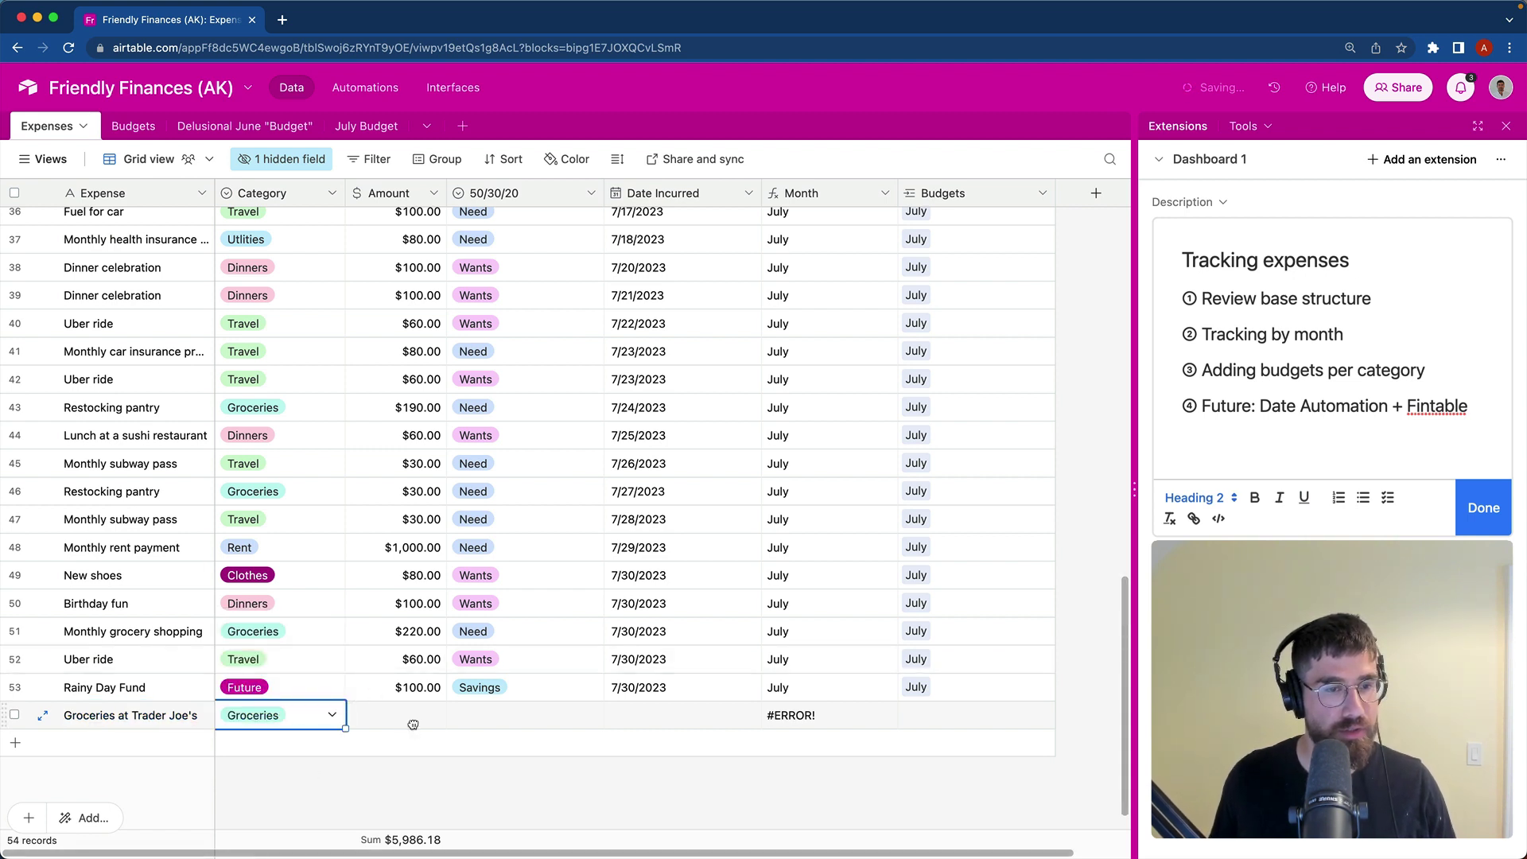
type("250")
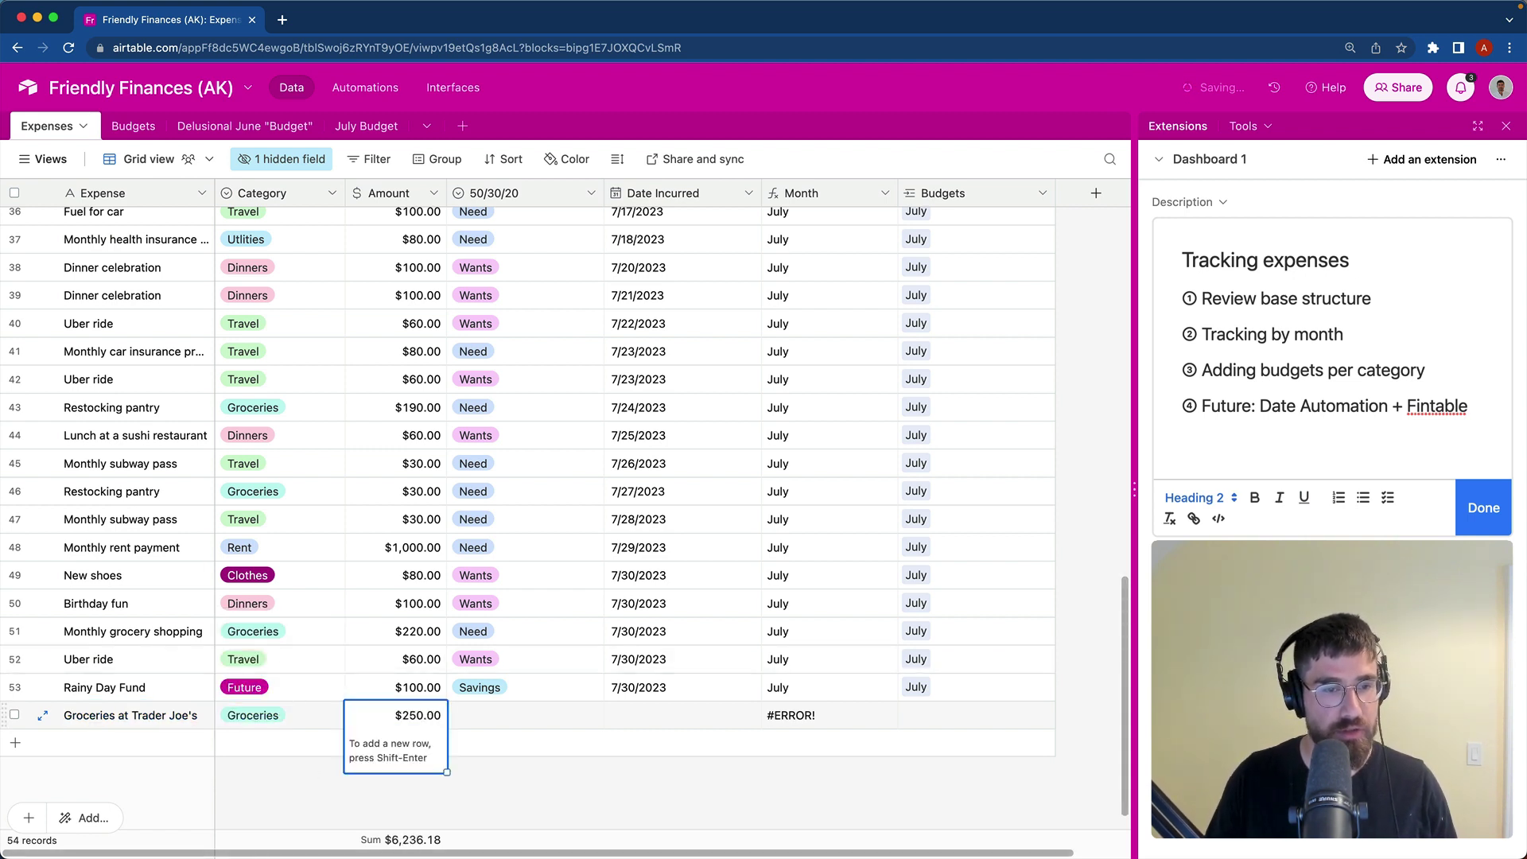
left_click(534, 723)
left_click(535, 723)
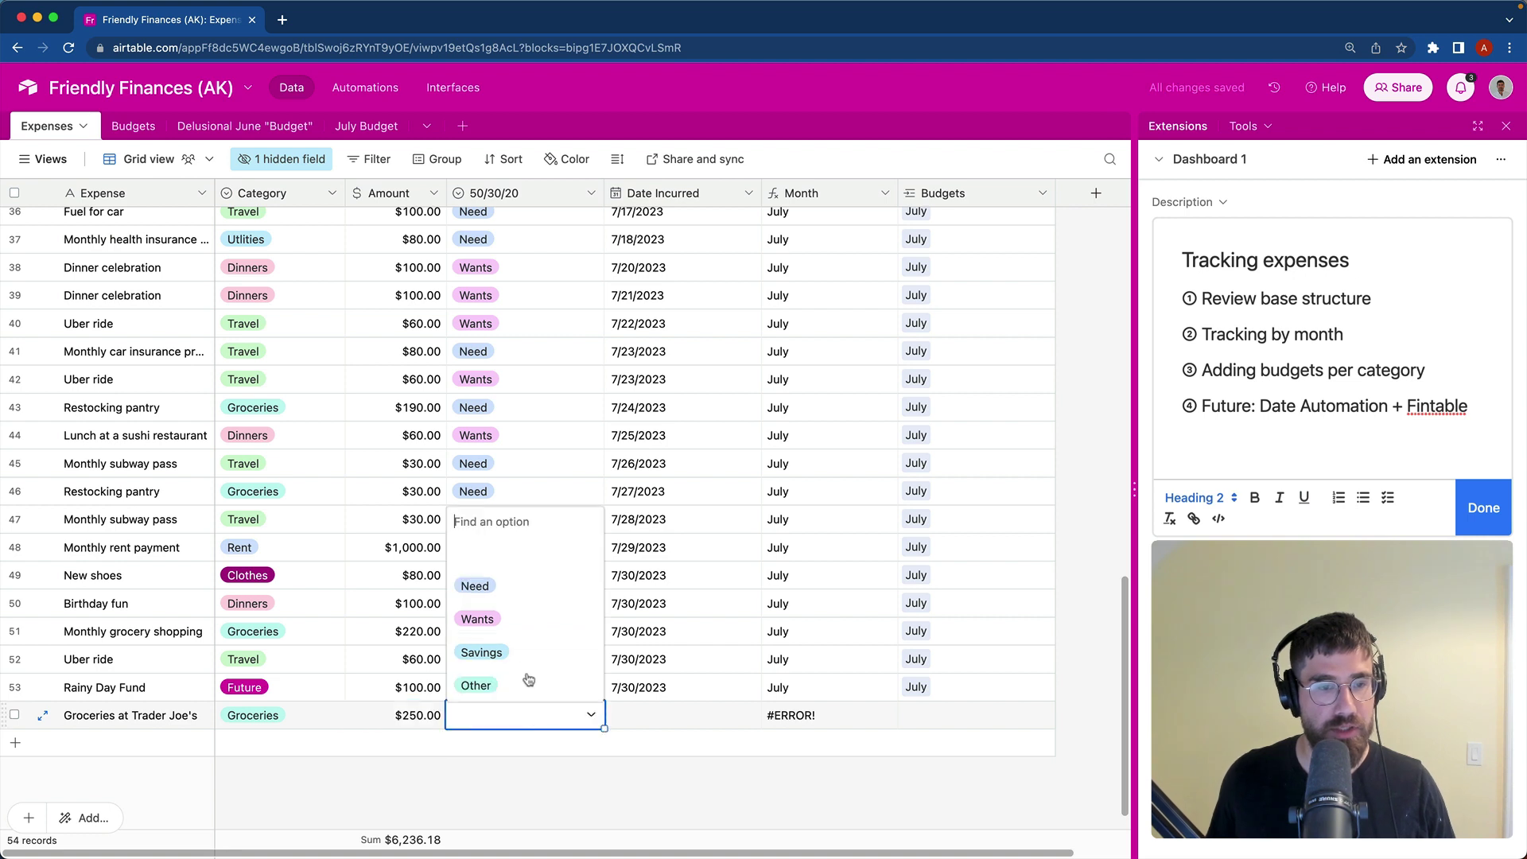
left_click(518, 584)
Step: Date the expense 7/30/2023 and link it to the July budget by pasting its month
double_click(651, 715)
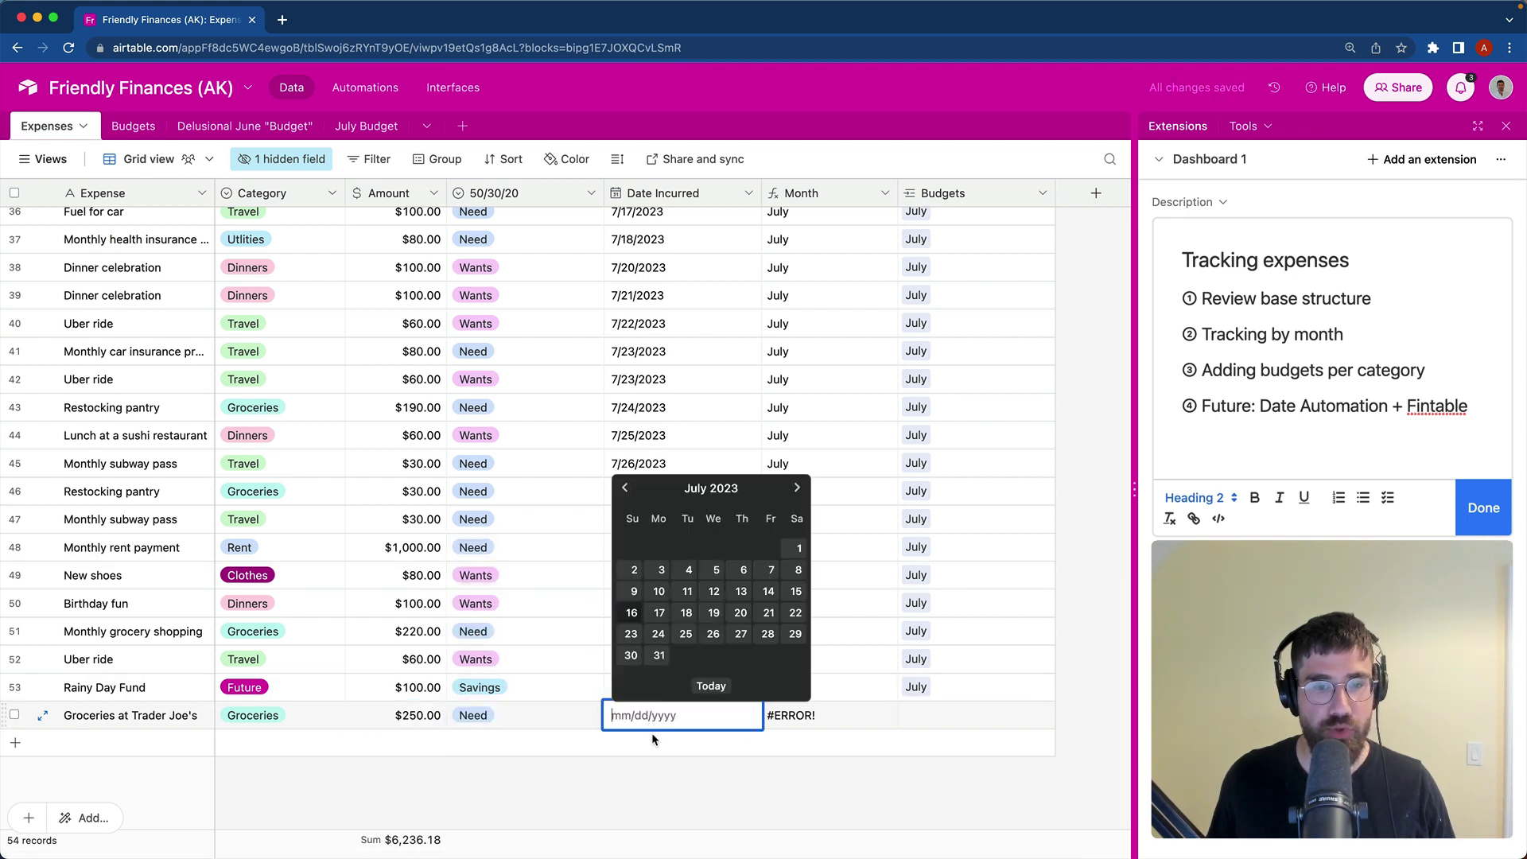
left_click(628, 654)
left_click(805, 714)
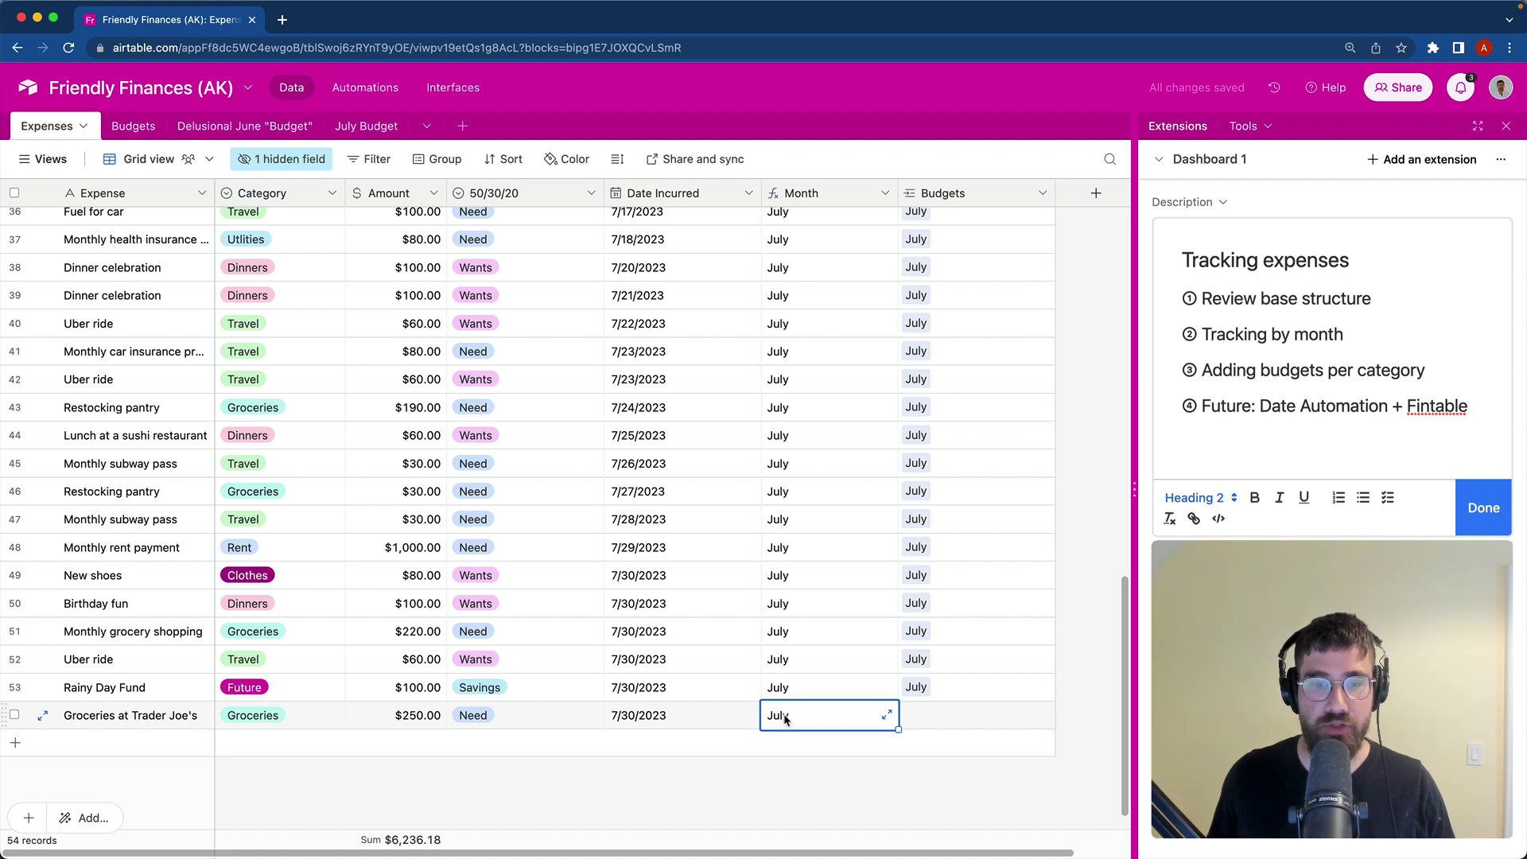
key("ctrl+c")
key("Right")
key("ctrl+v")
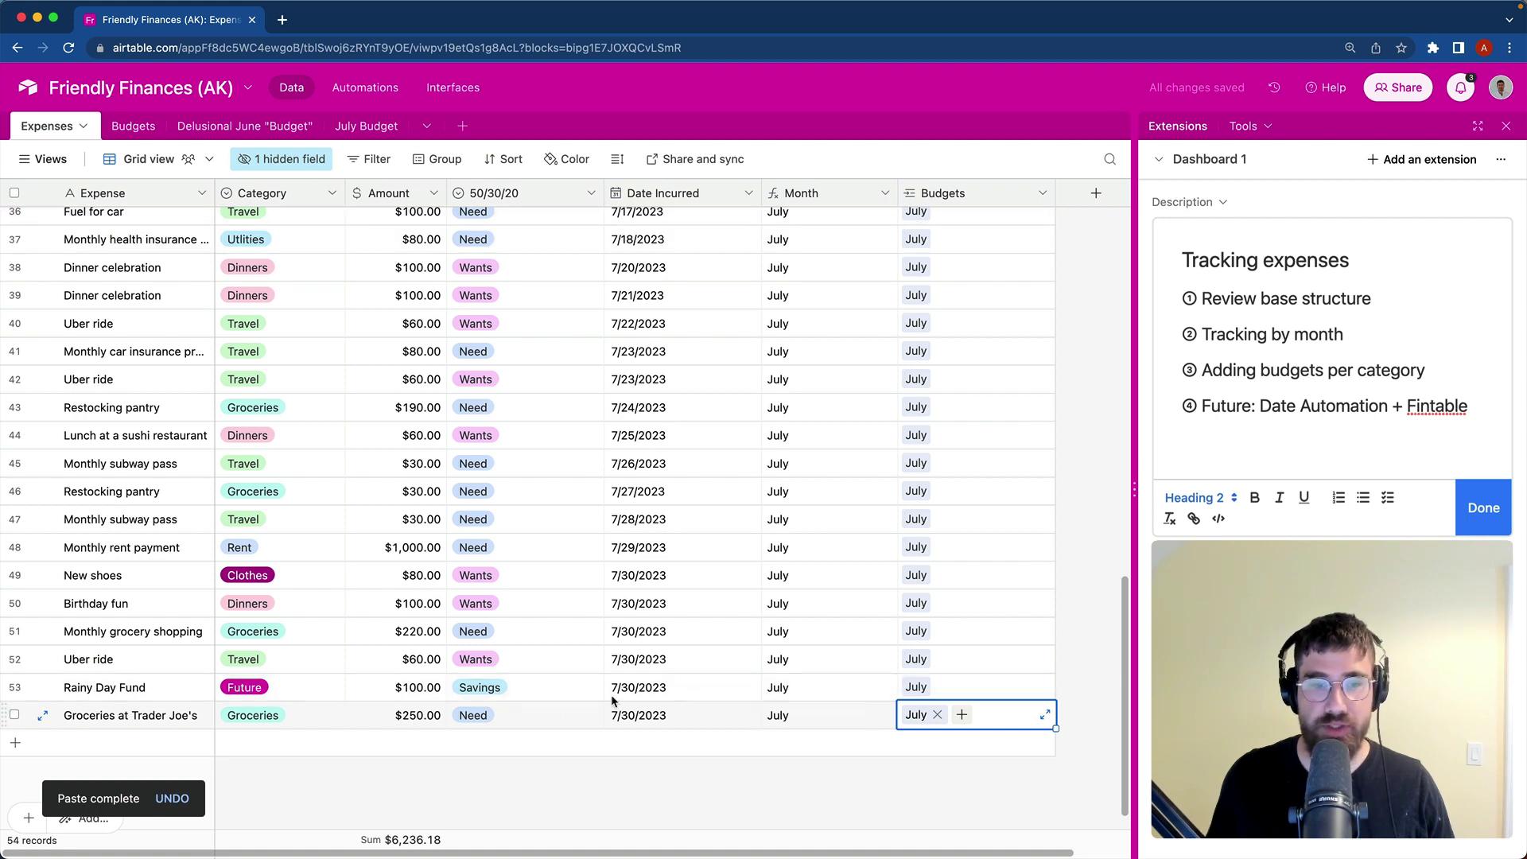
Step: Review July's $1,060.00 grocery spending and -$310.00 Difference in the Budgets table
left_click(133, 126)
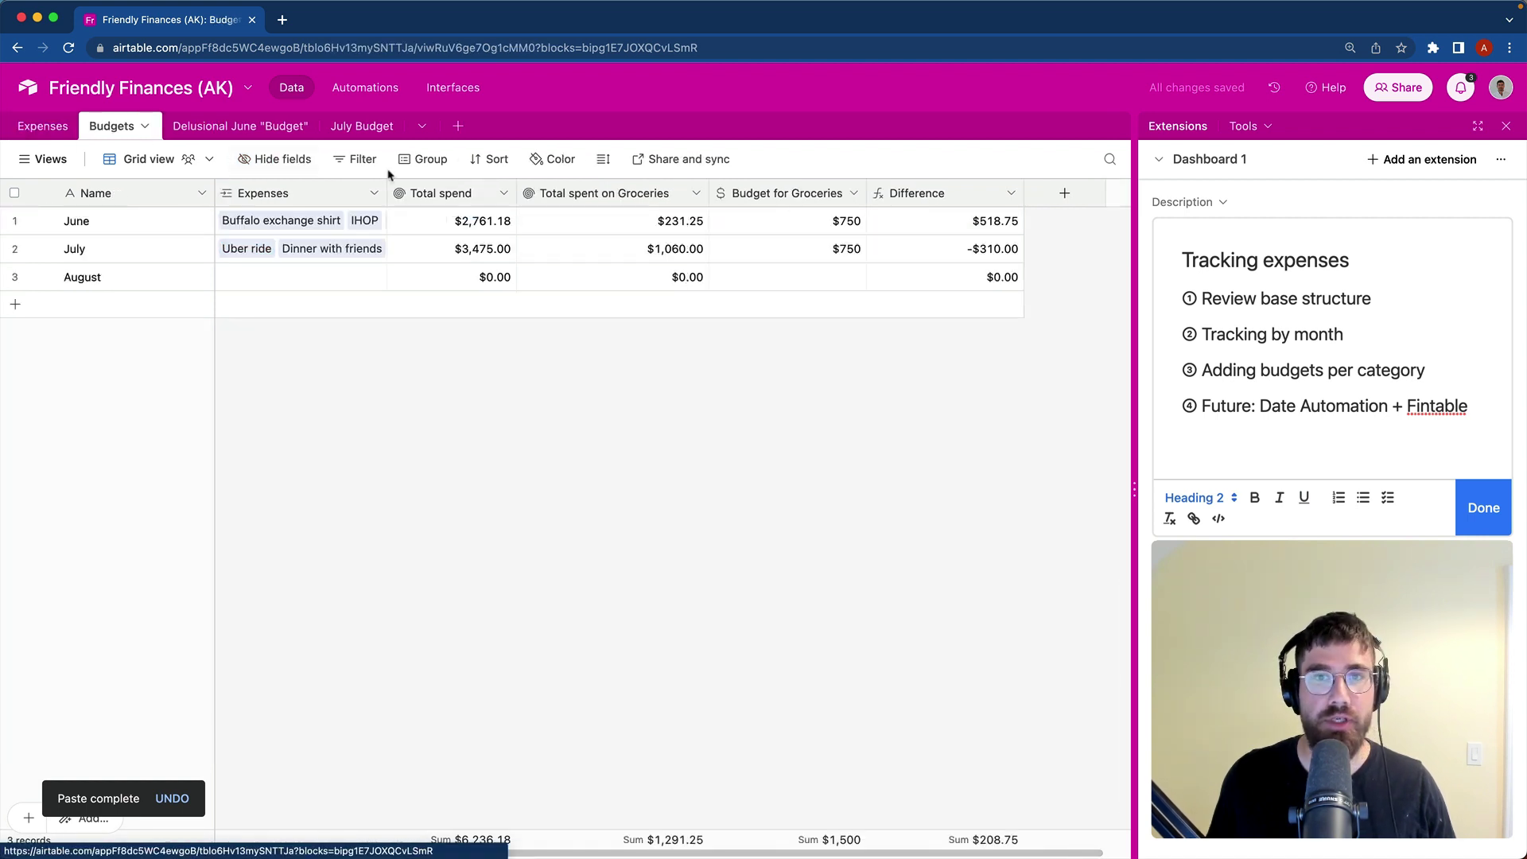
left_click(649, 251)
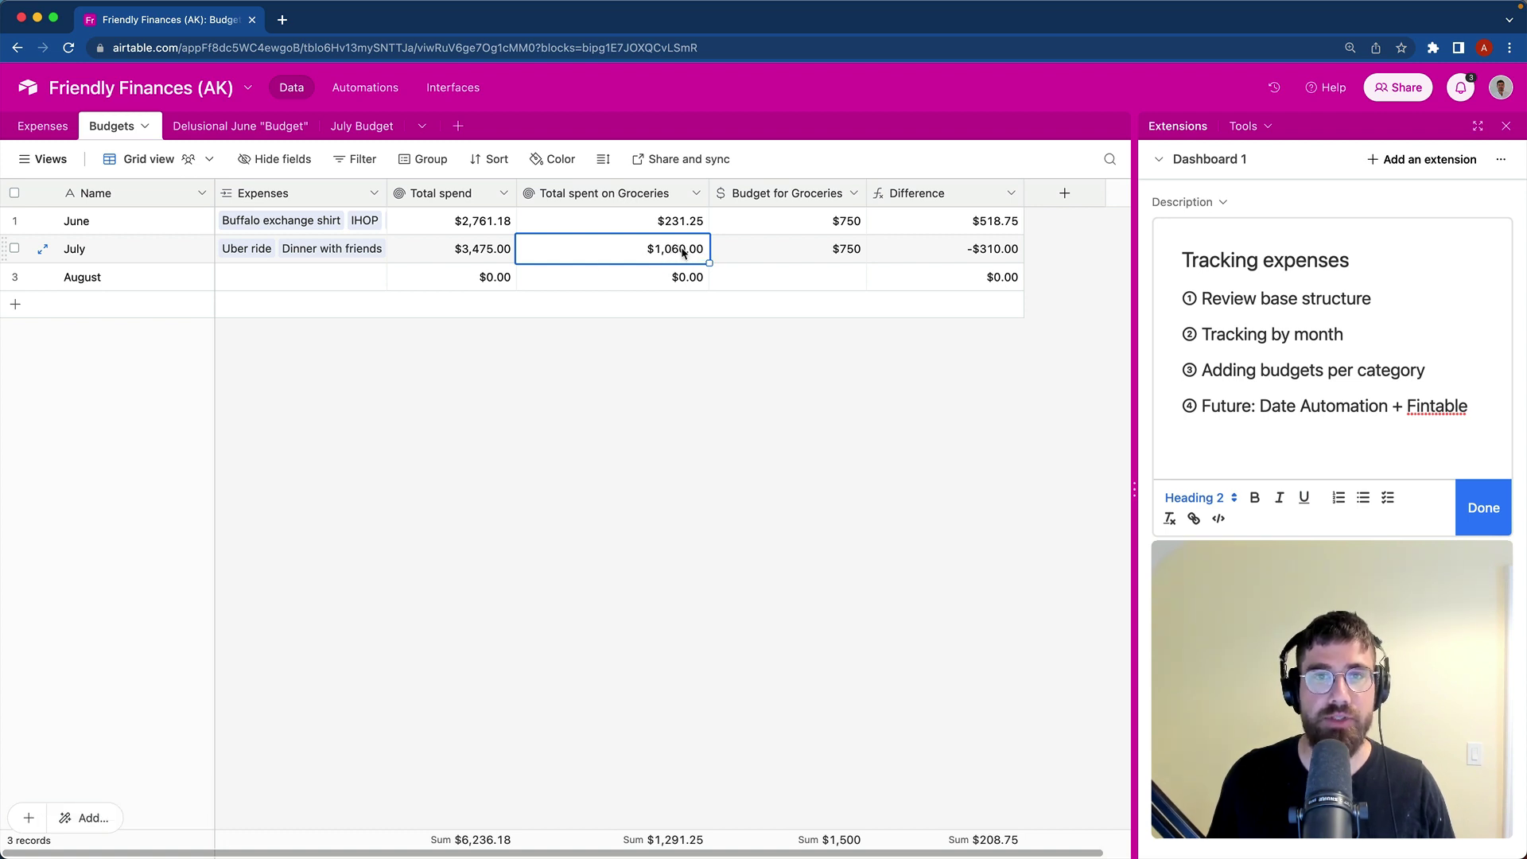
left_click(962, 251)
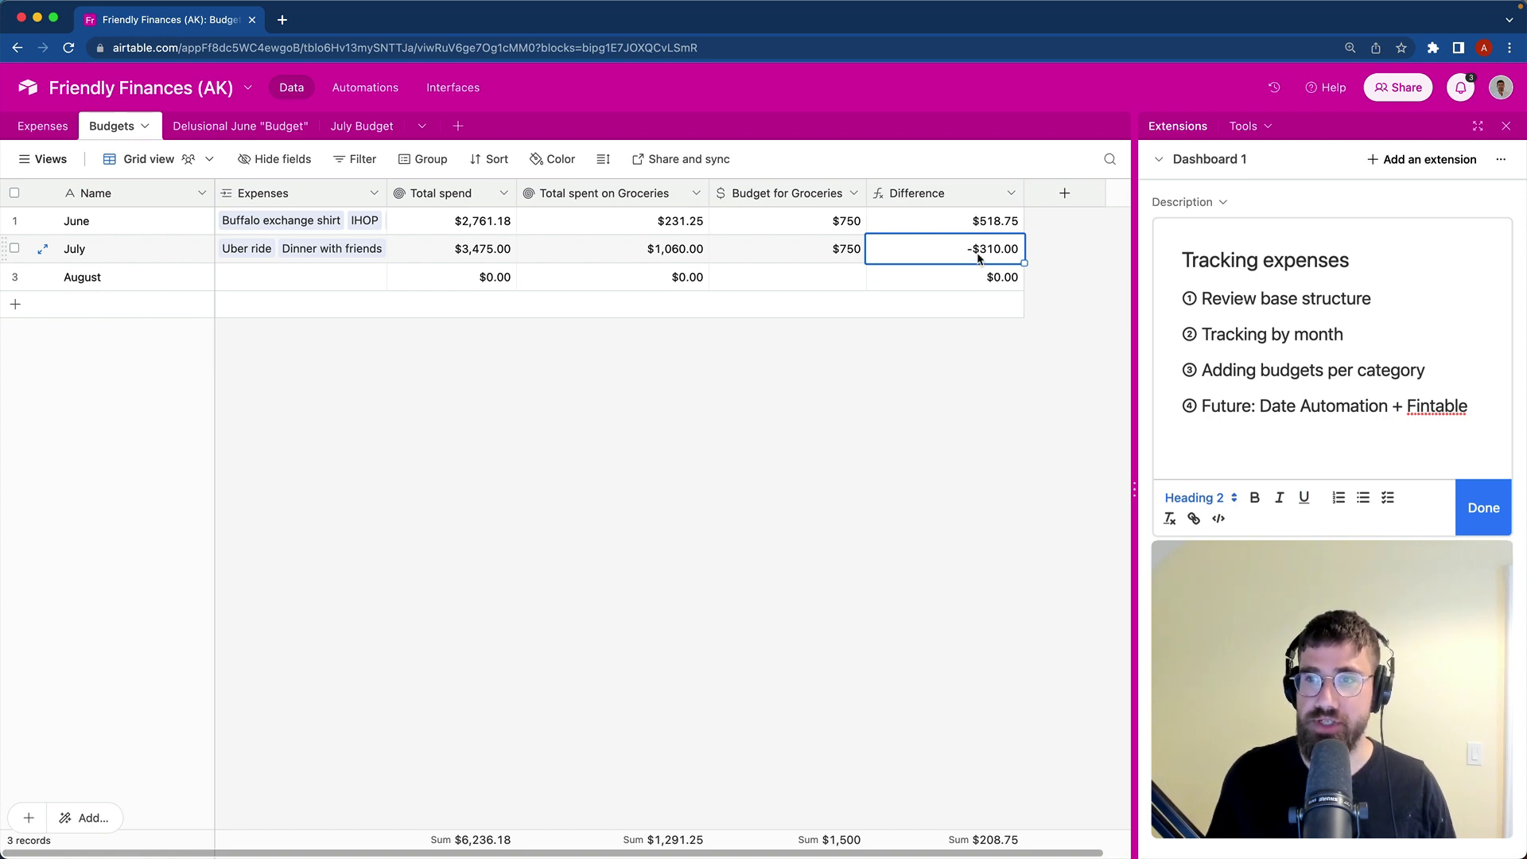
Step: Change the Trader Joe's expense date to August 2, 2023
left_click(55, 127)
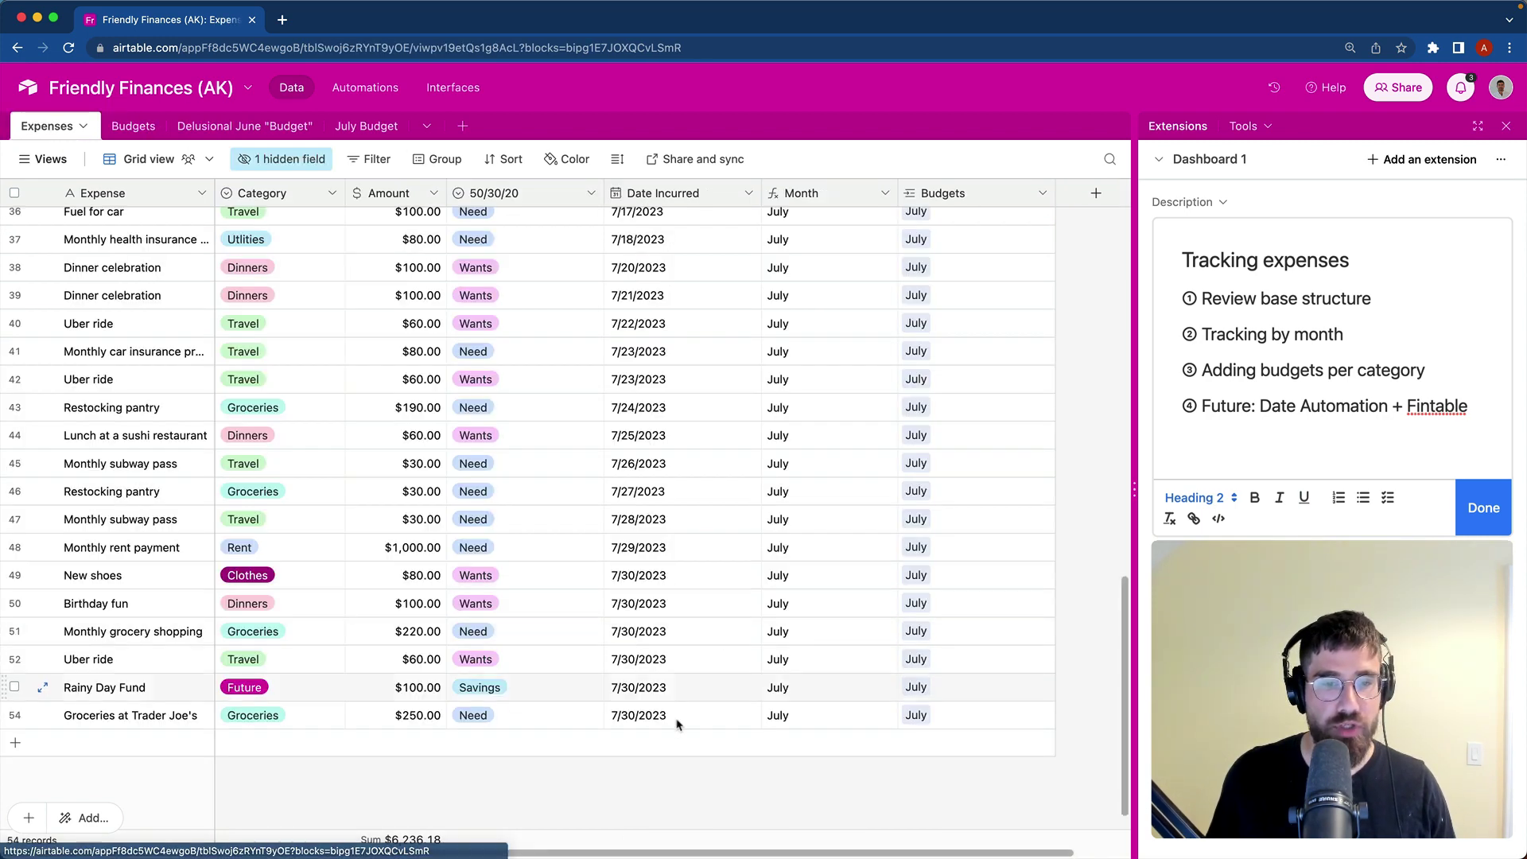
left_click(666, 715)
left_click(665, 715)
left_click(794, 493)
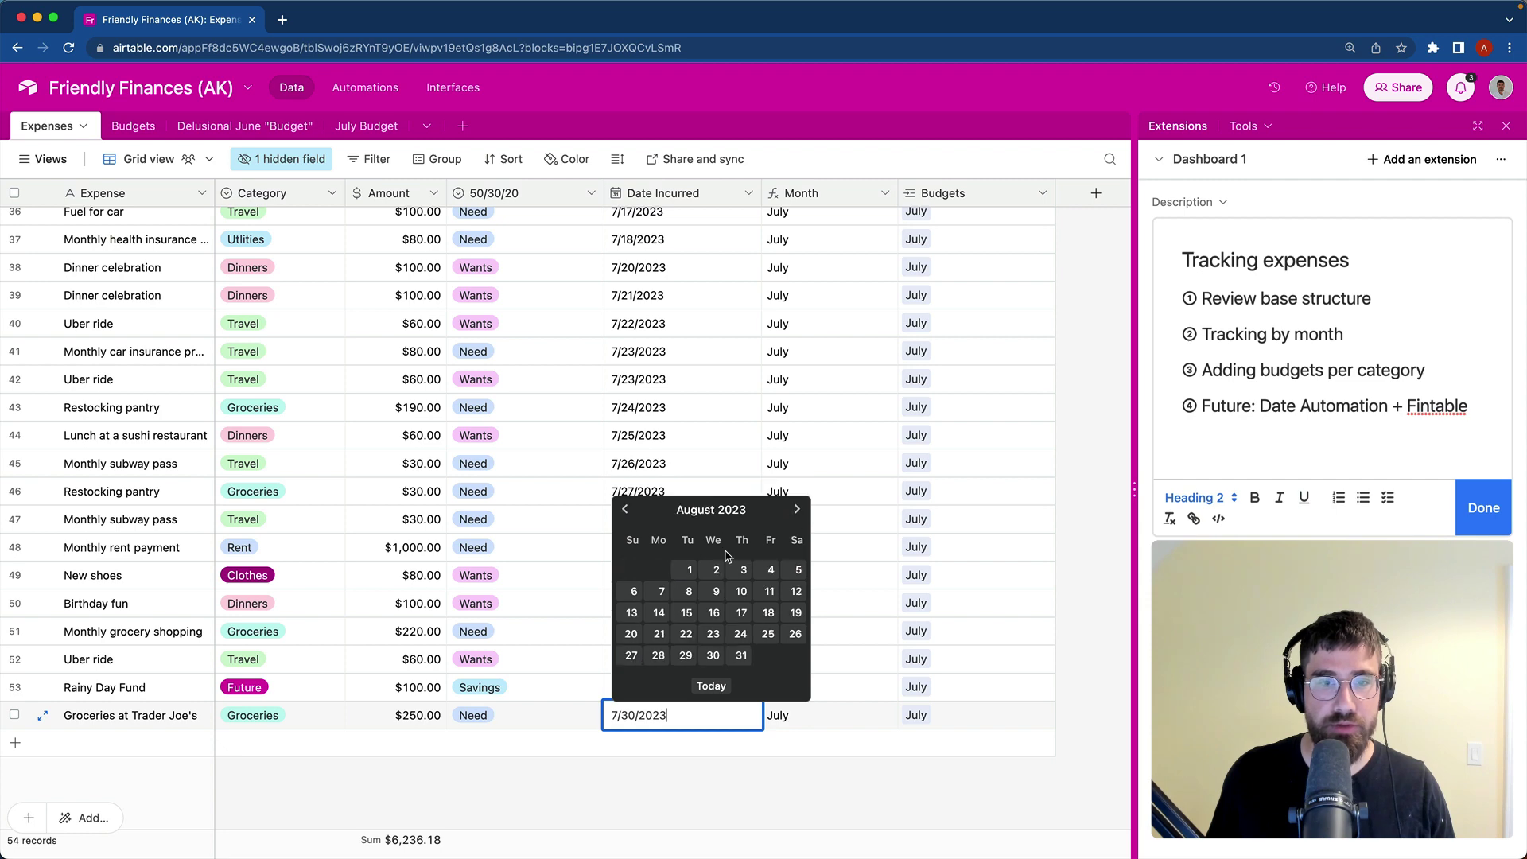
left_click(716, 565)
Step: Link the expense to the August budget by copying its Month value into Budgets
left_click(133, 126)
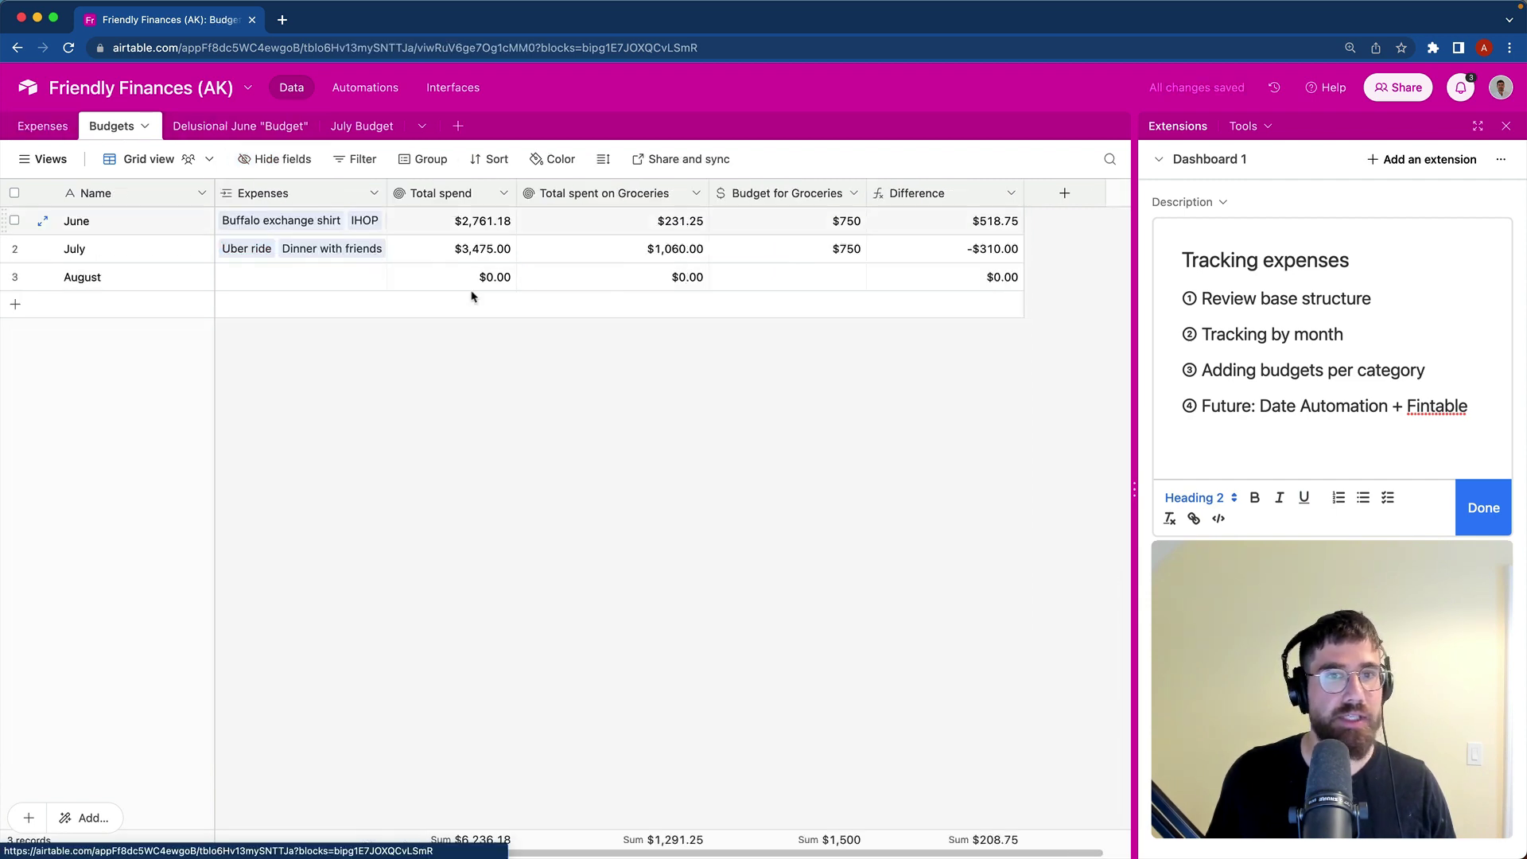
key("super+bracketleft")
left_click(835, 718)
key("super+c")
left_click(970, 717)
key("super+v")
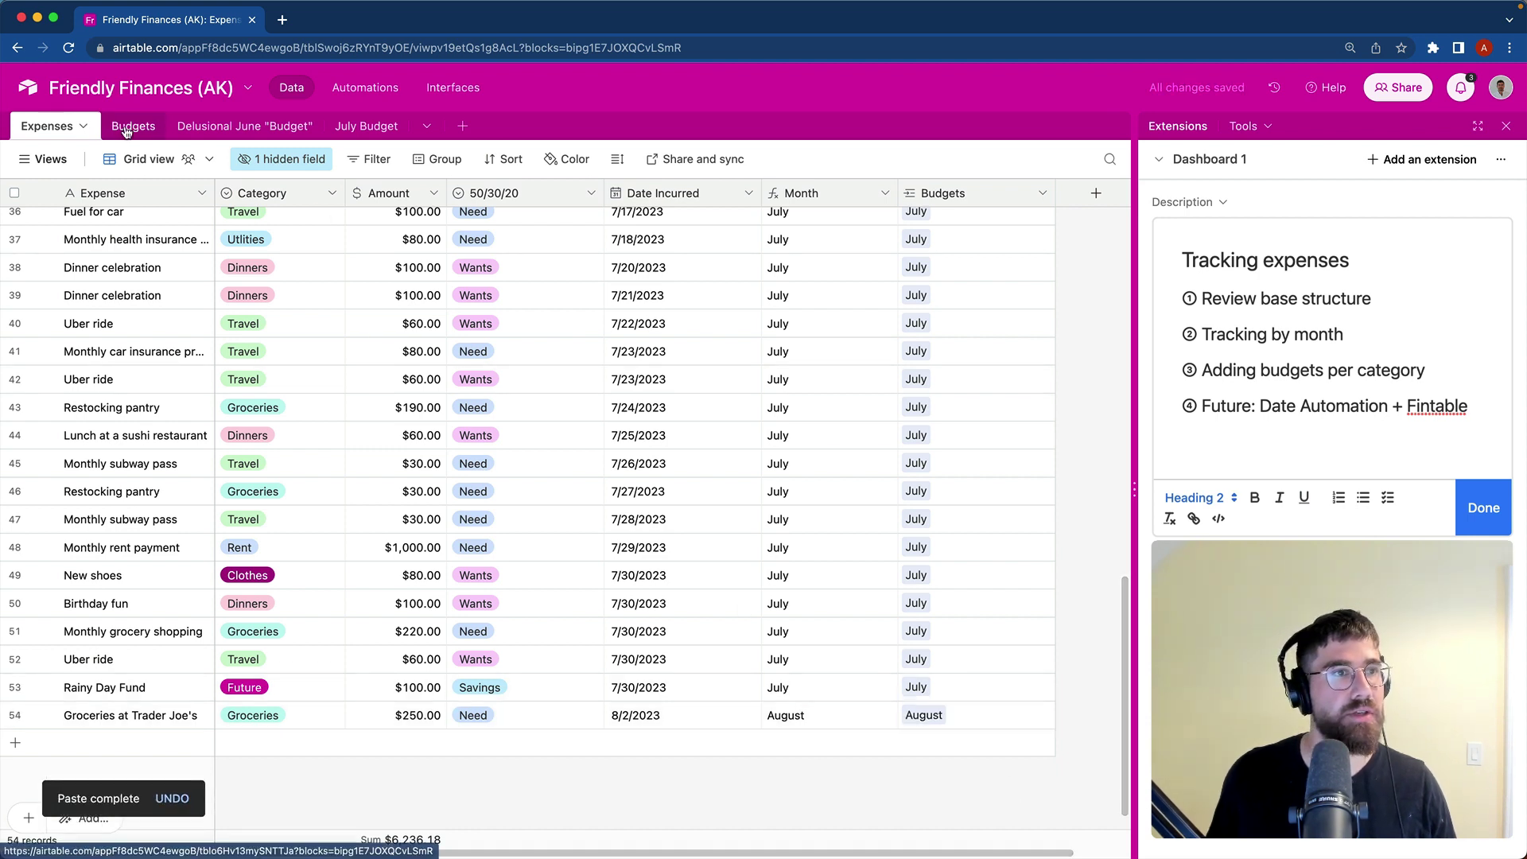
Step: Set August's Budget for Groceries to $750
left_click(128, 127)
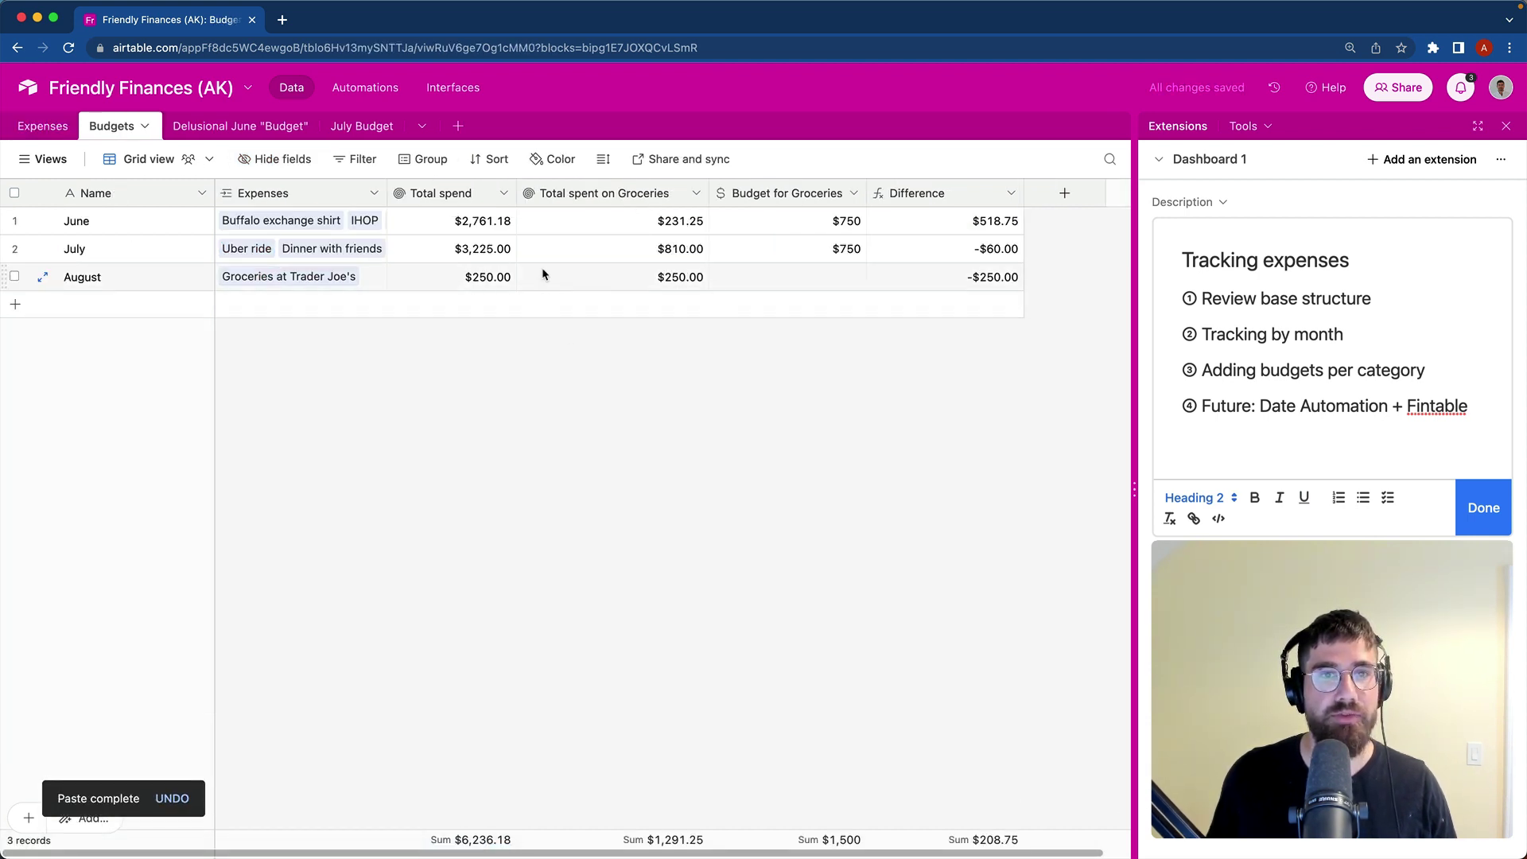
left_click(783, 278)
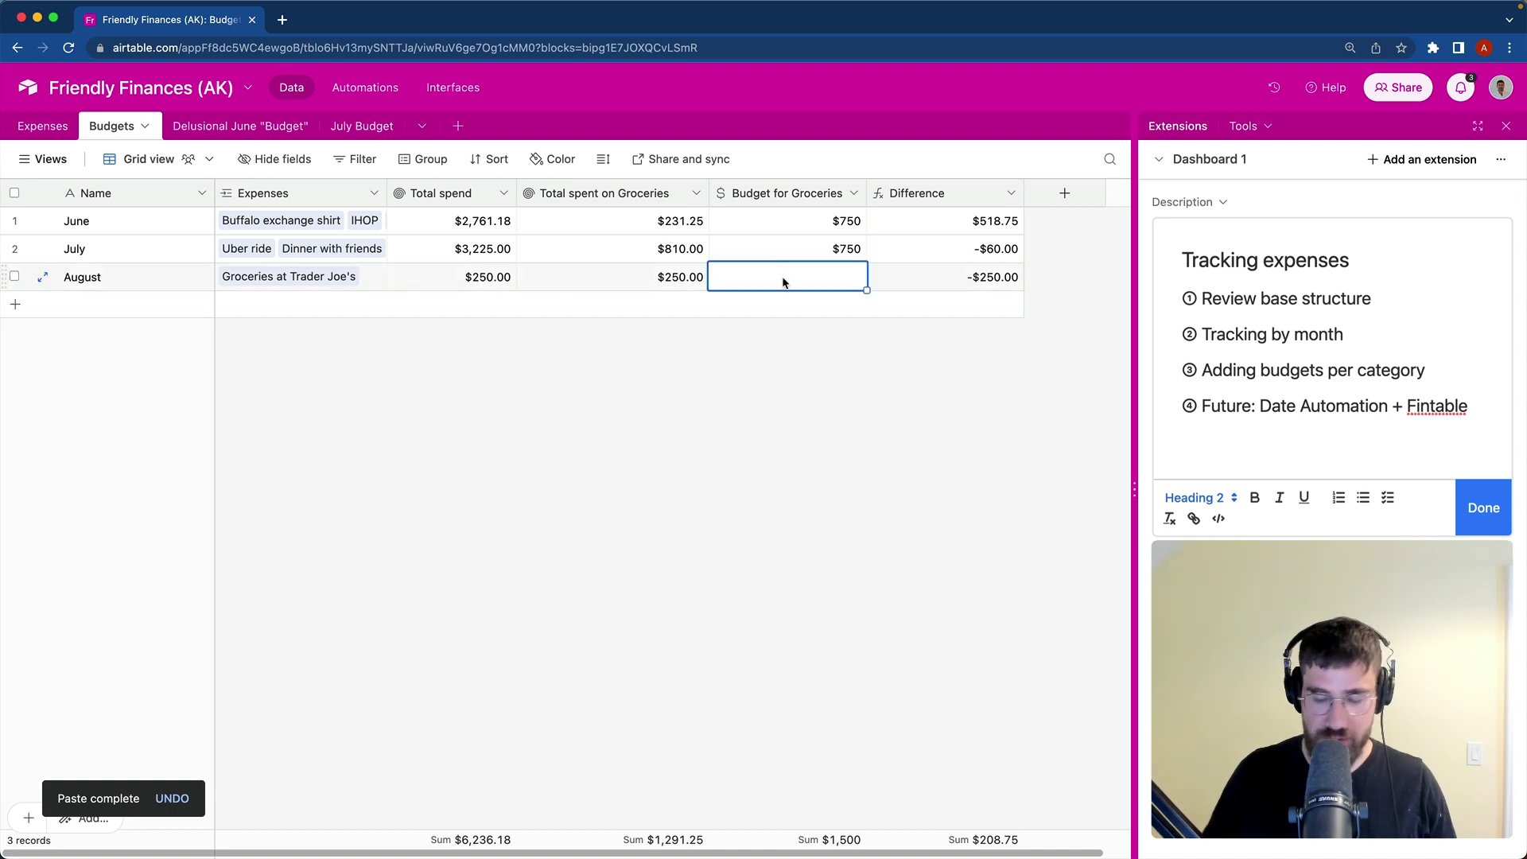
type("750")
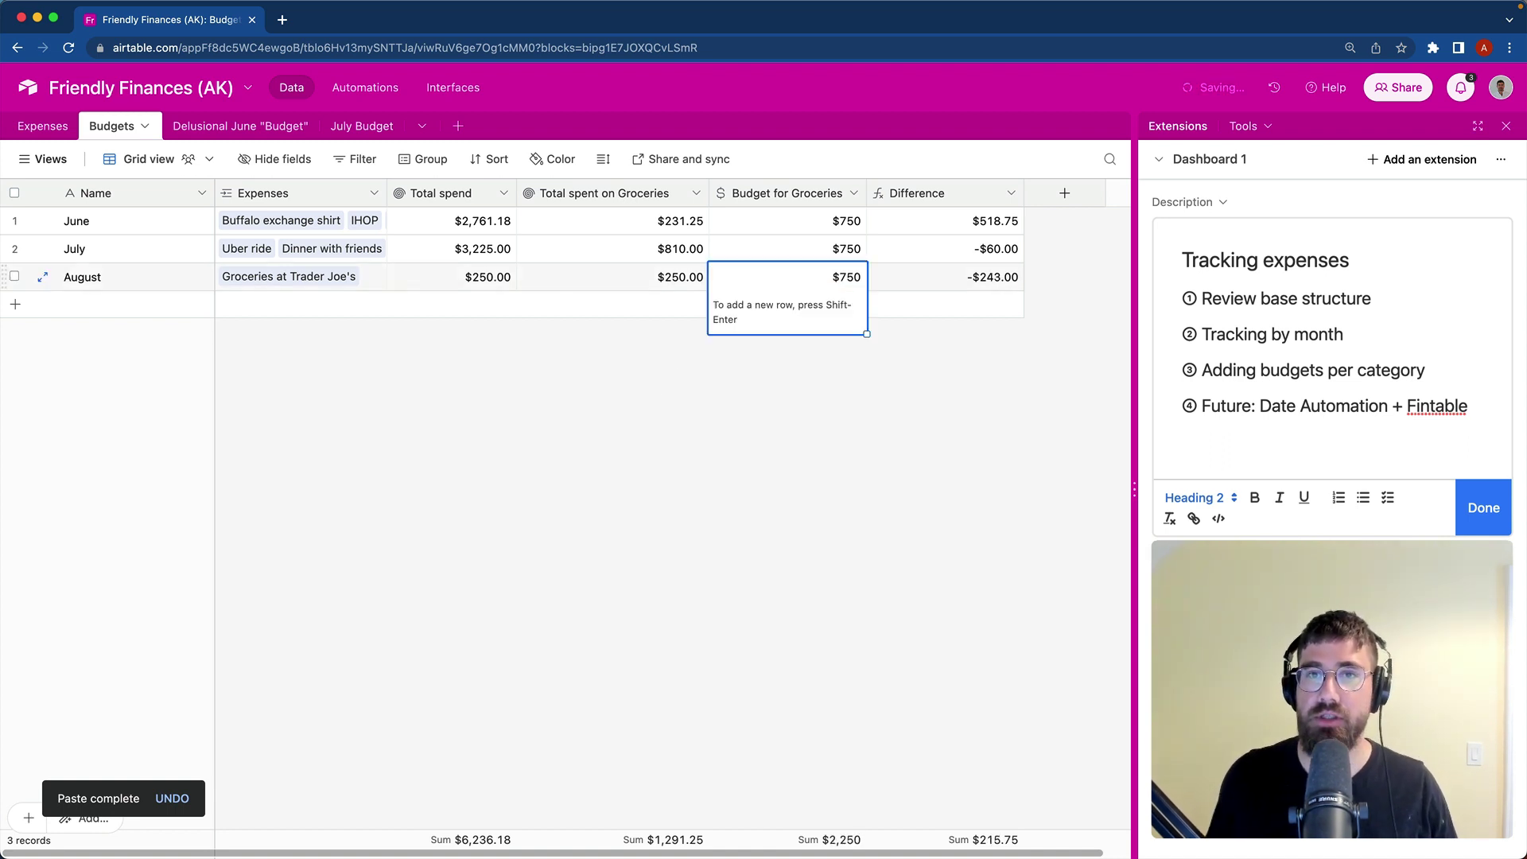
left_click(998, 331)
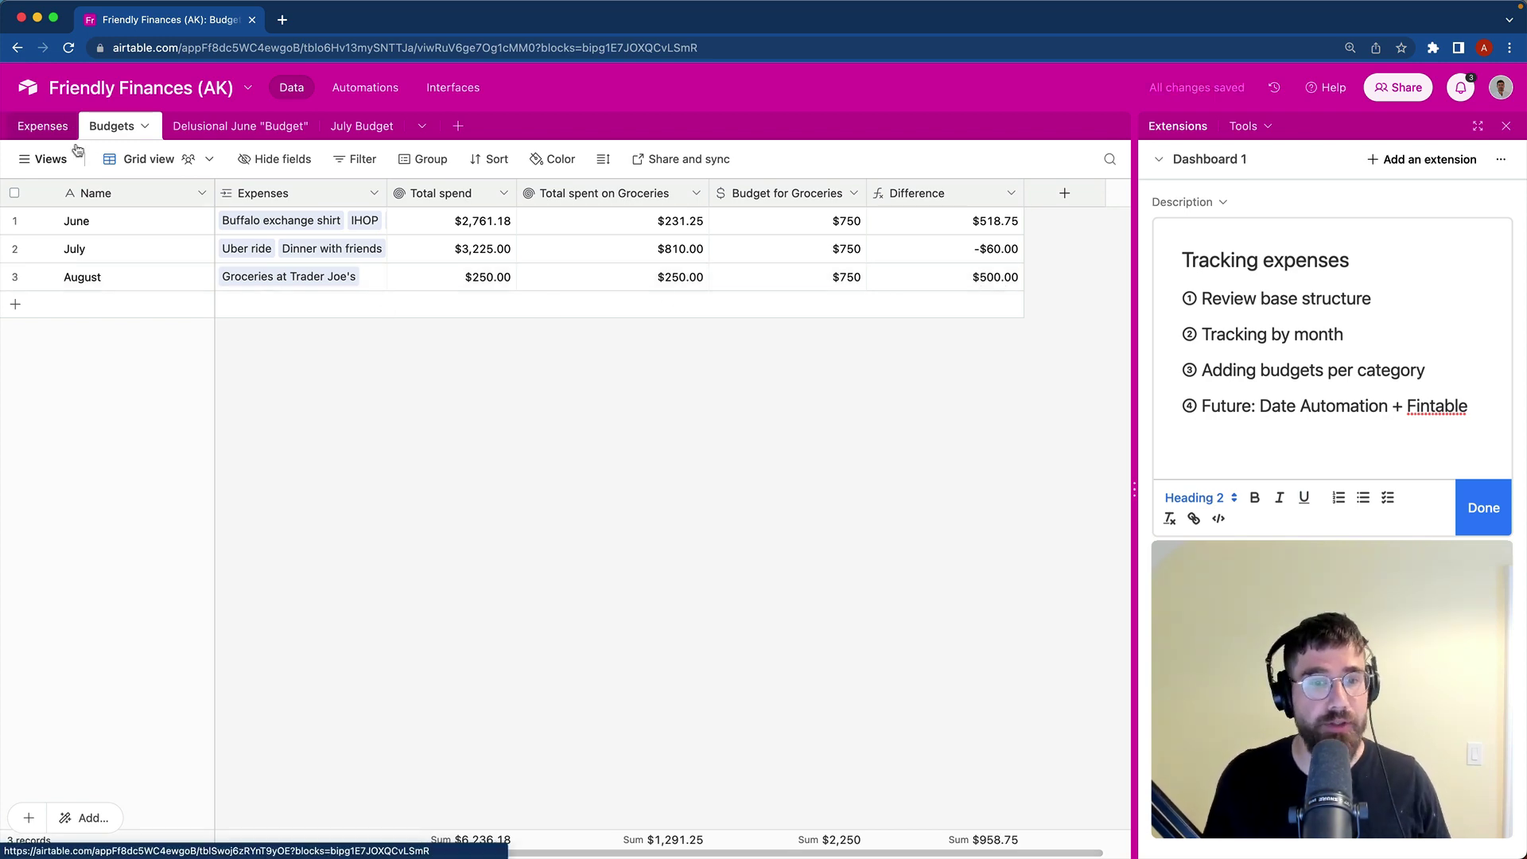
Step: Check row 54's August month, 8/2/2023 date and August budget link in Expenses
left_click(42, 126)
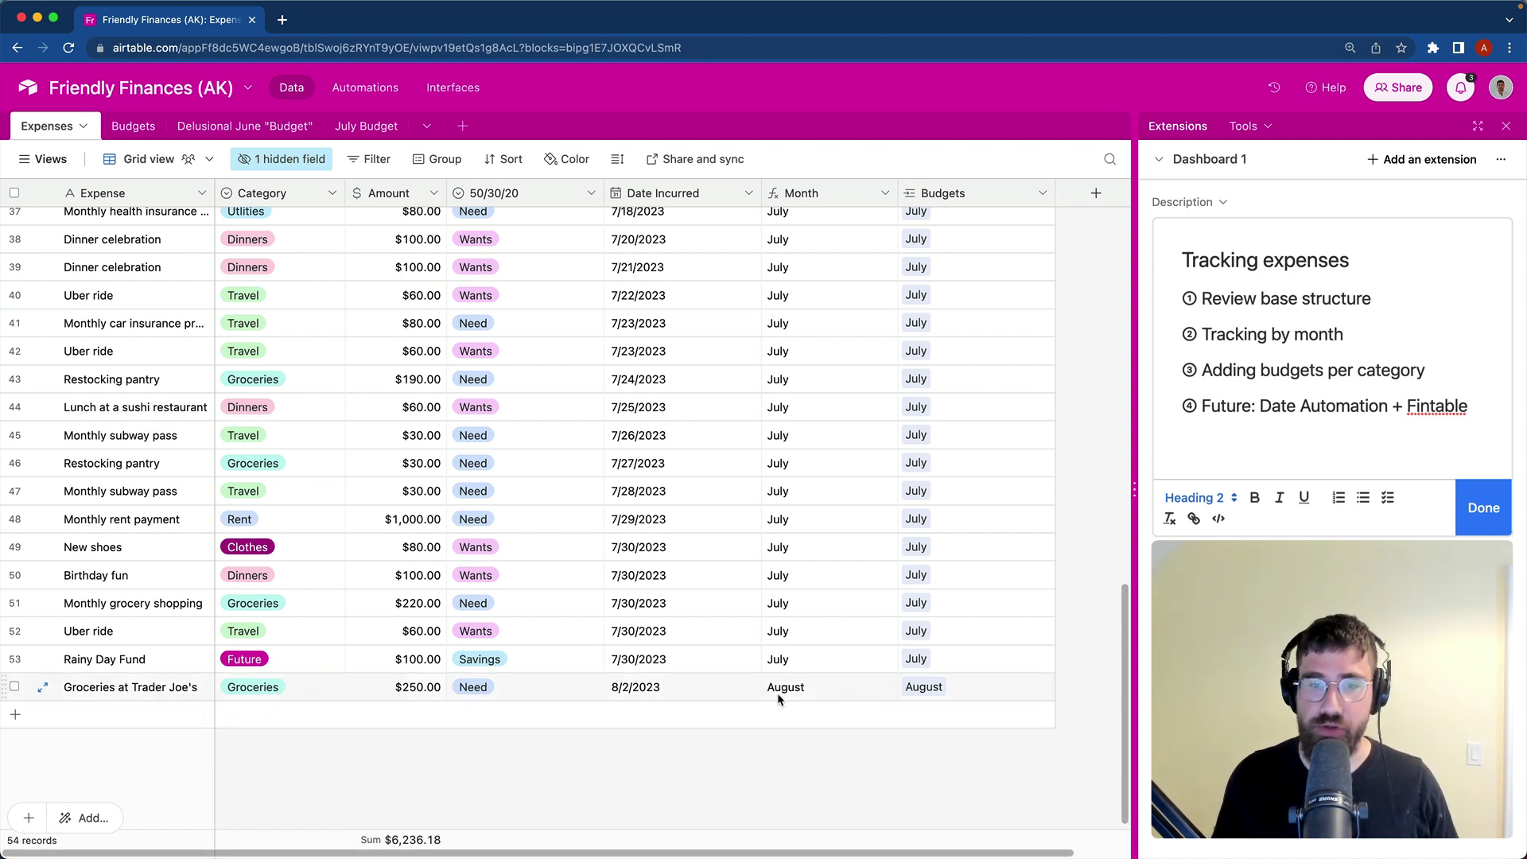
left_click(823, 687)
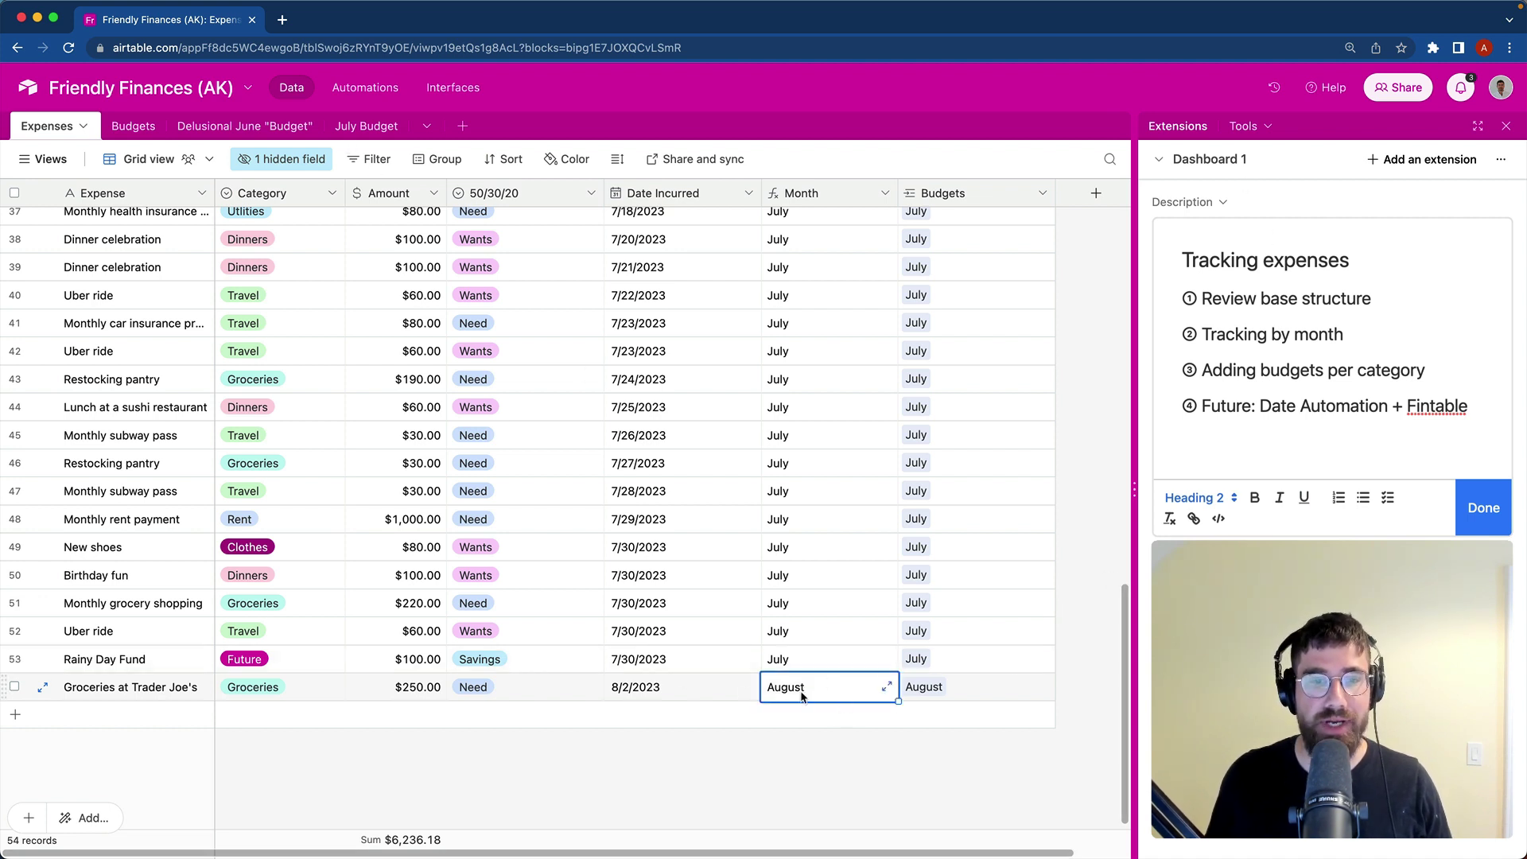
left_click(666, 689)
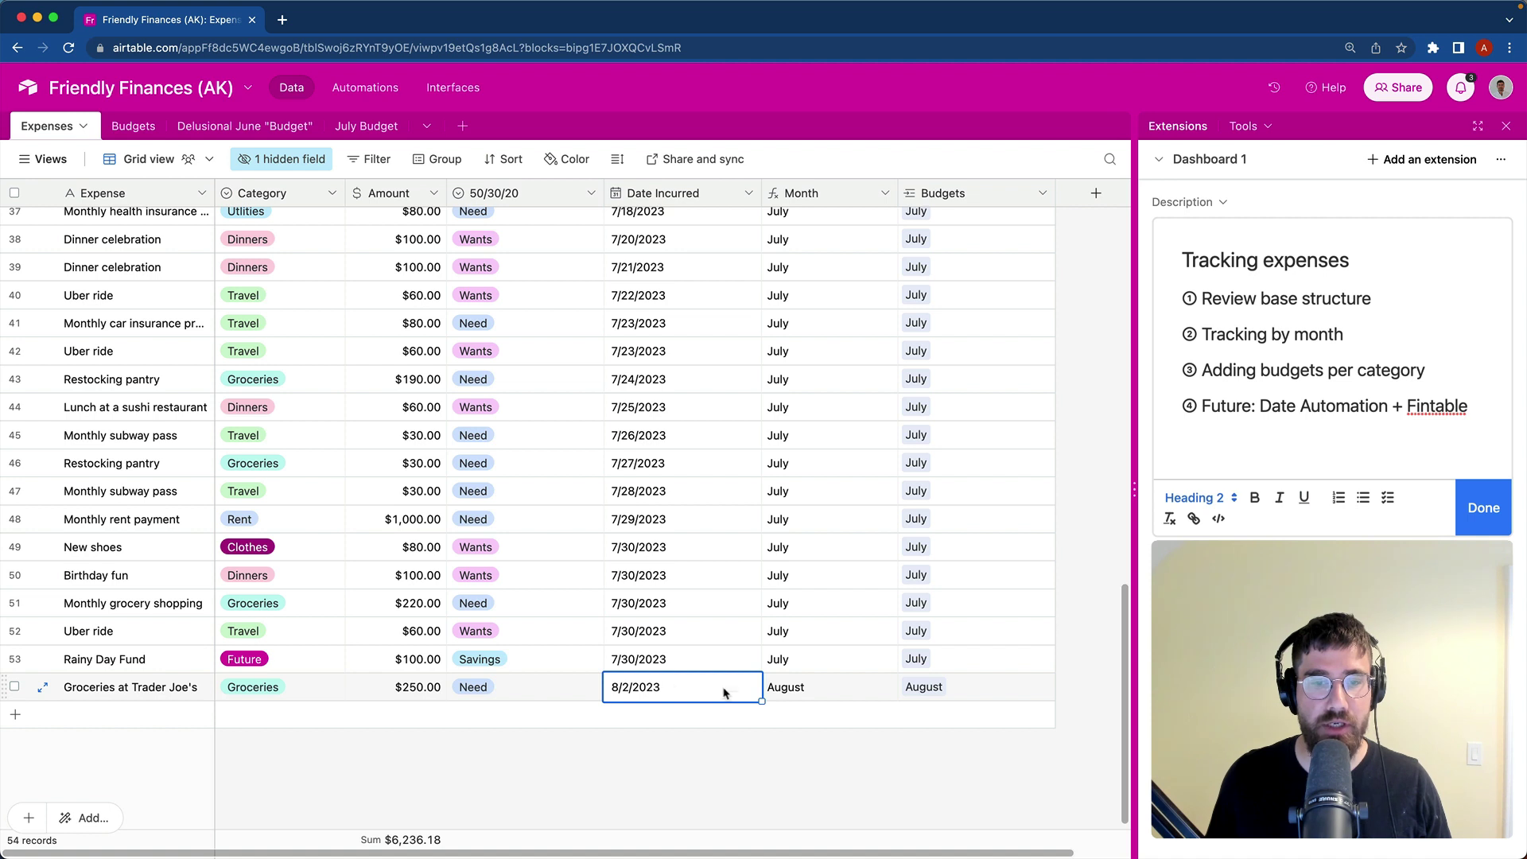
left_click(805, 695)
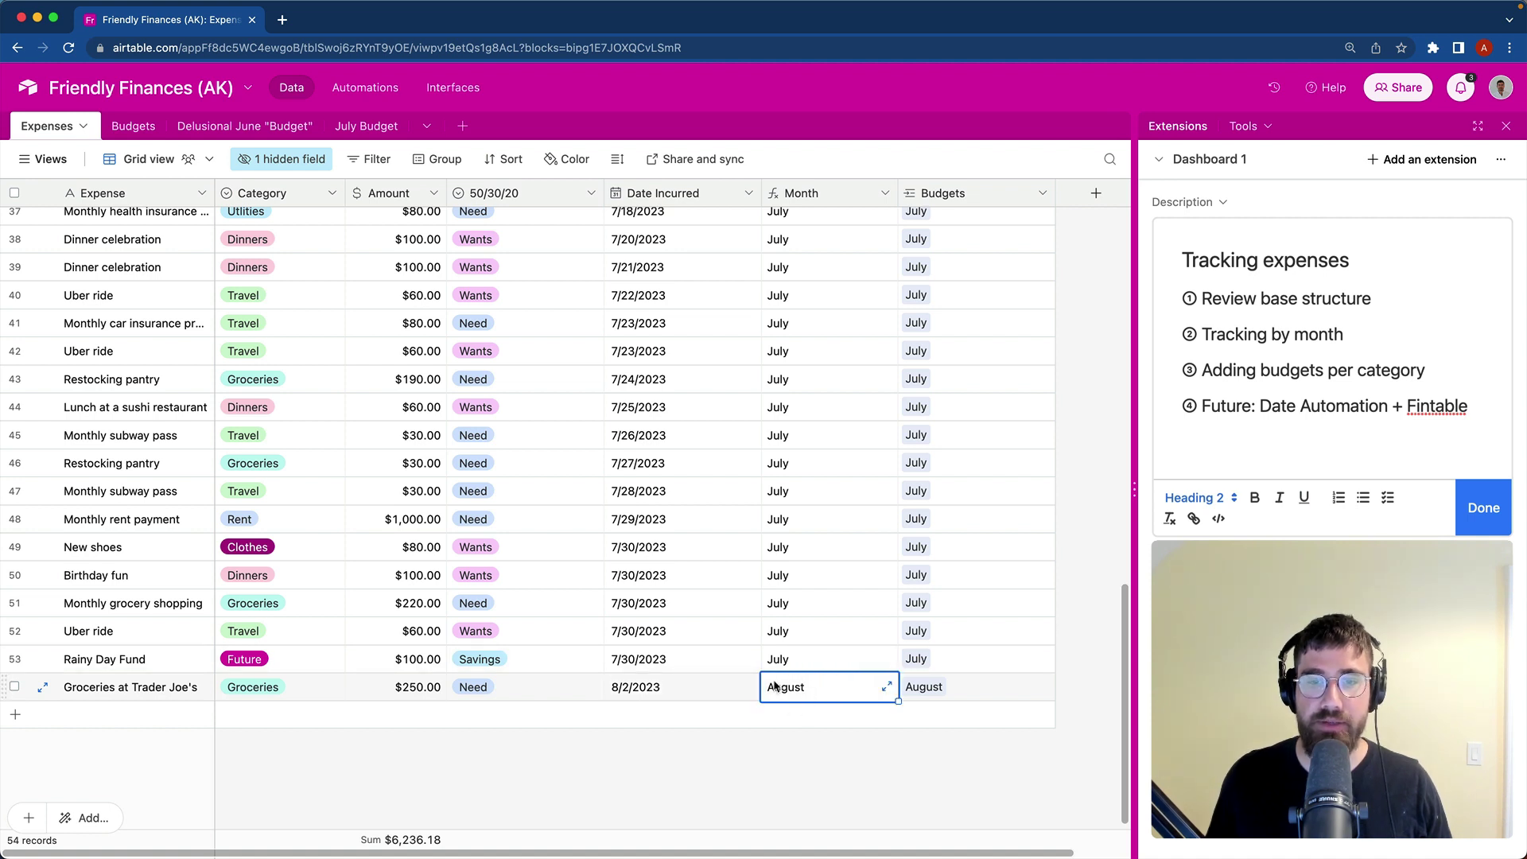
left_click(946, 686)
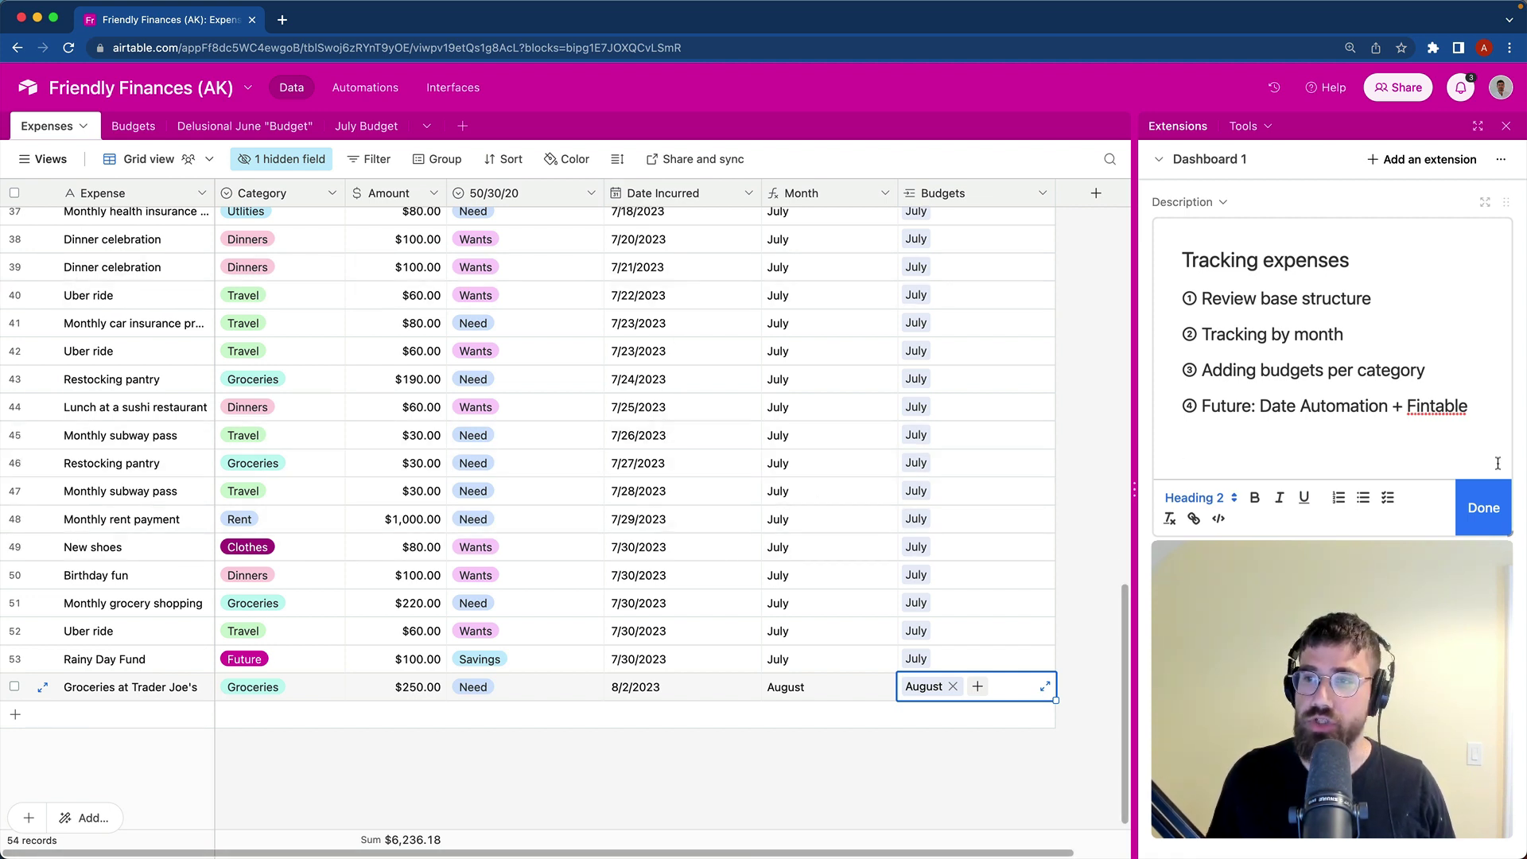
Step: Highlight Fintable in the dashboard's tracking notes, then leave the notes
left_click(1434, 403)
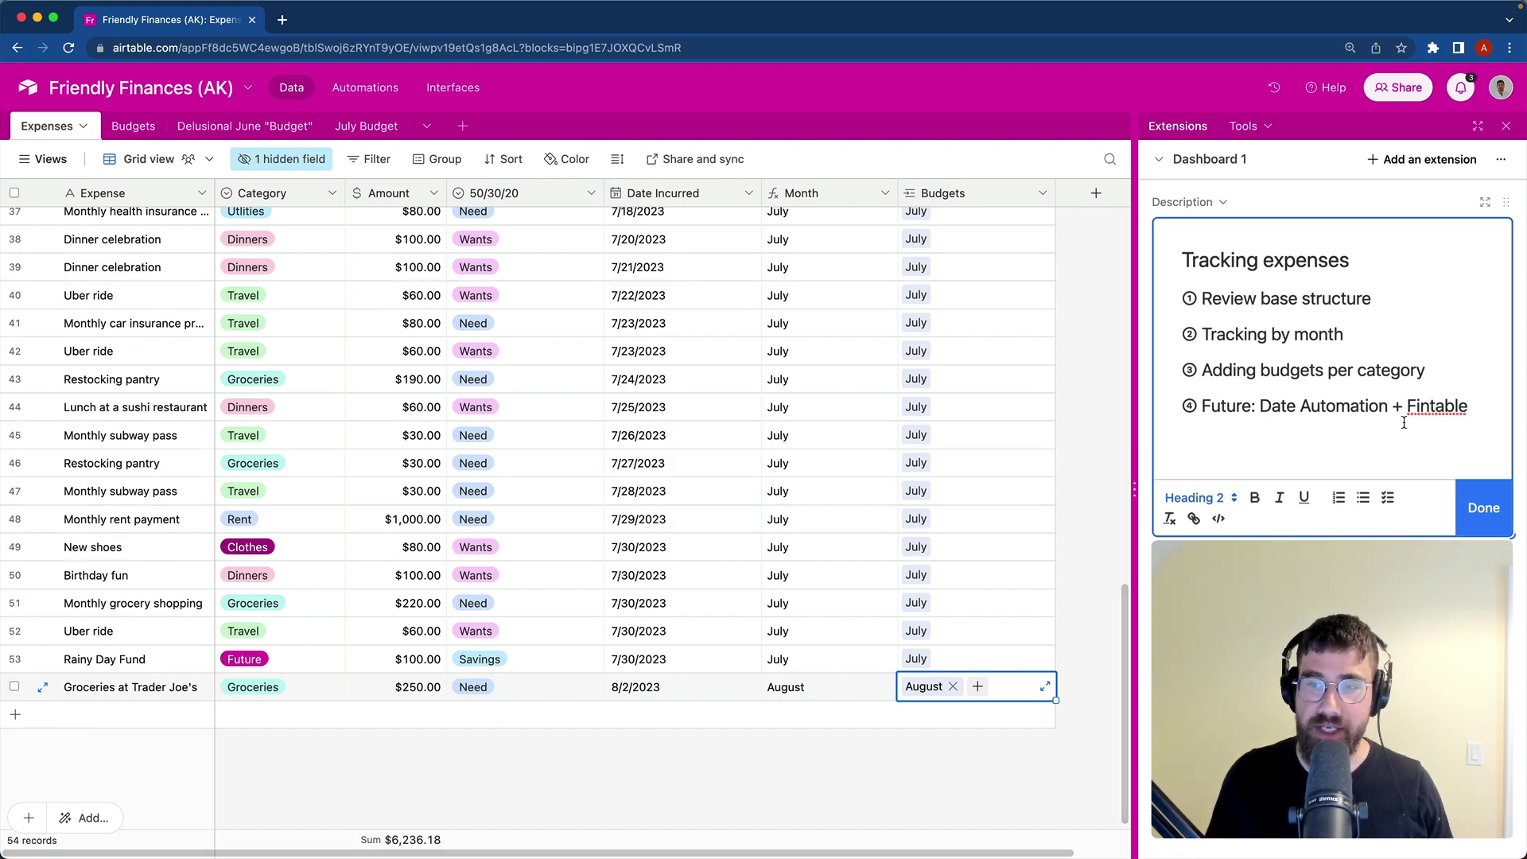
left_click_drag(1407, 405, 1456, 405)
left_click(1020, 691)
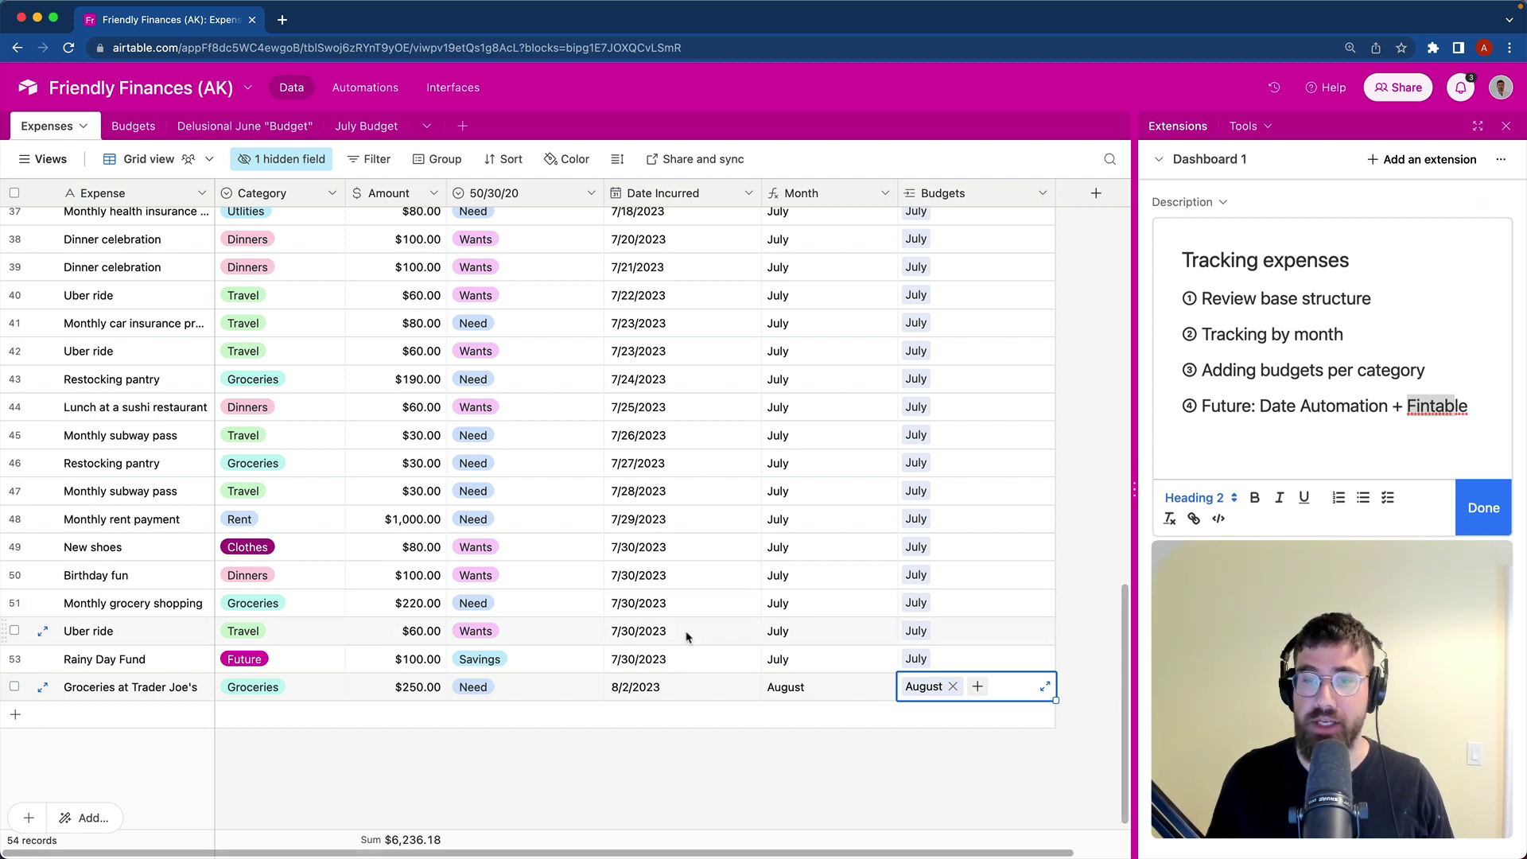
left_click(590, 692)
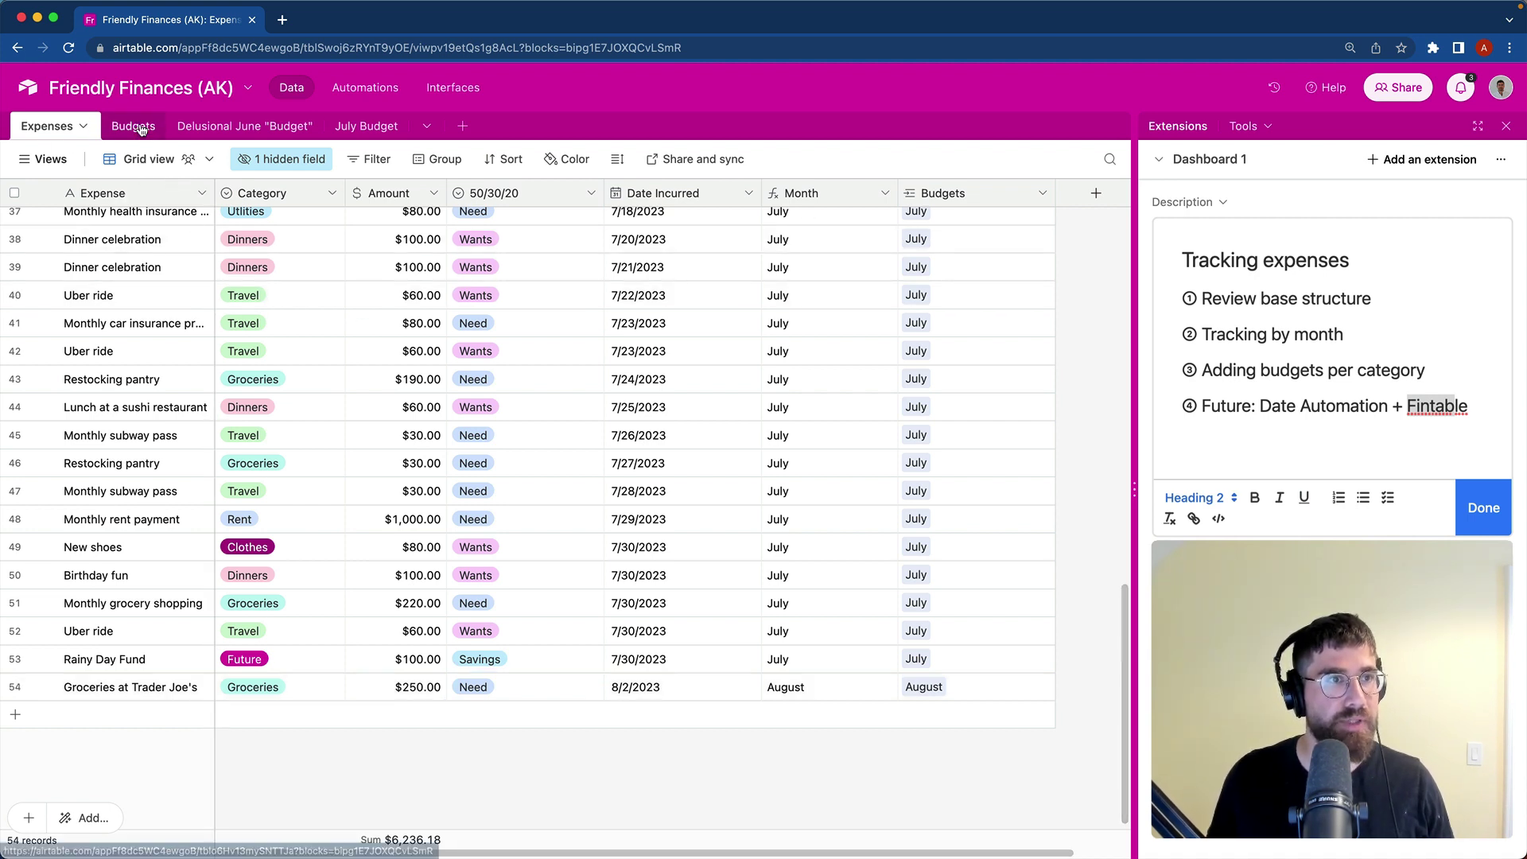
Step: Delete the Delusional June "Budget" table
left_click(133, 126)
left_click(294, 126)
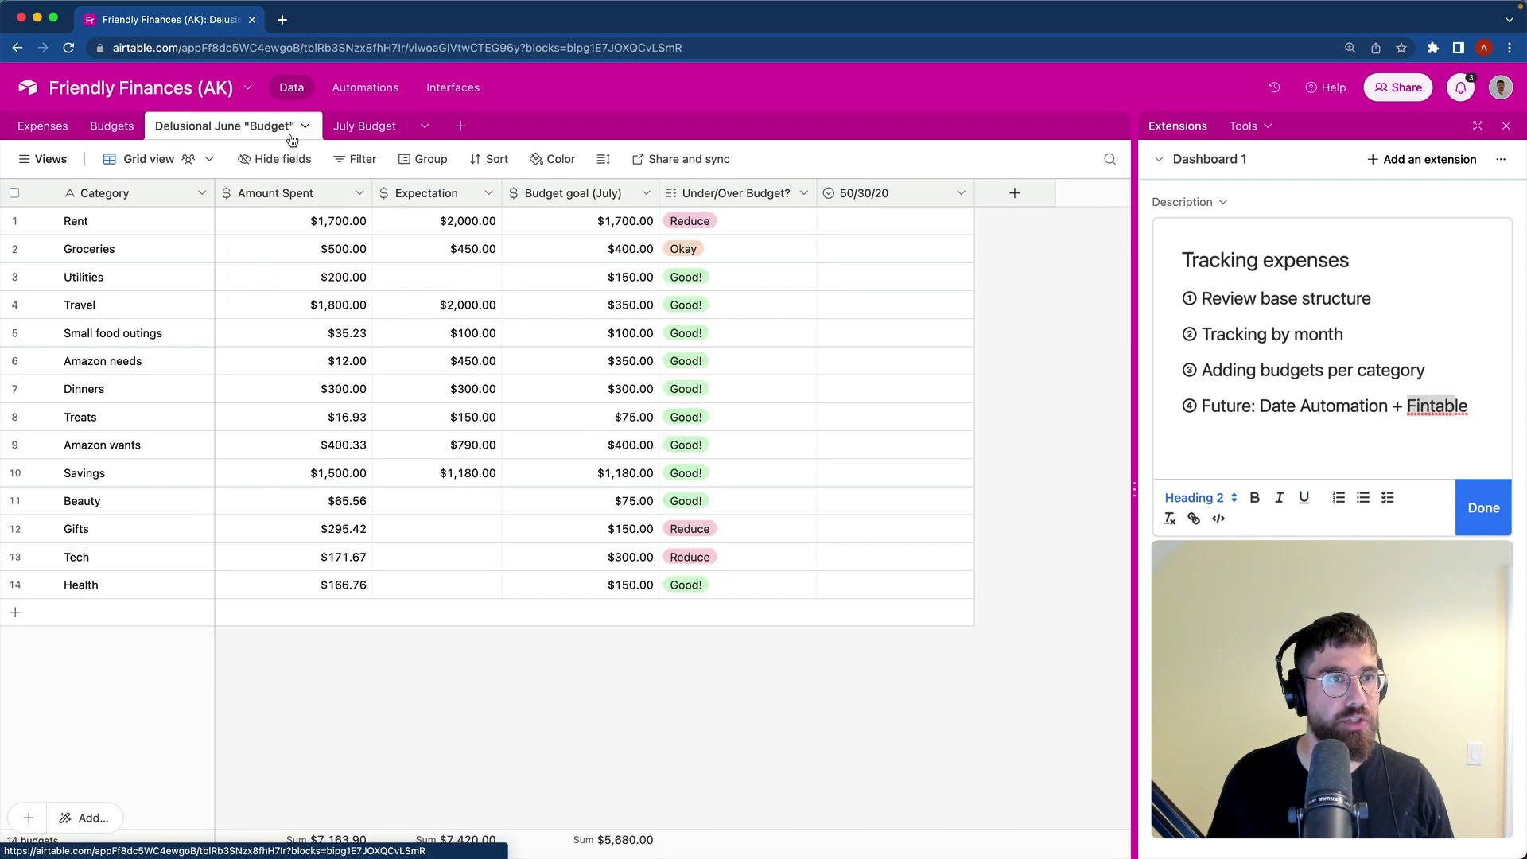
left_click(305, 127)
left_click(194, 395)
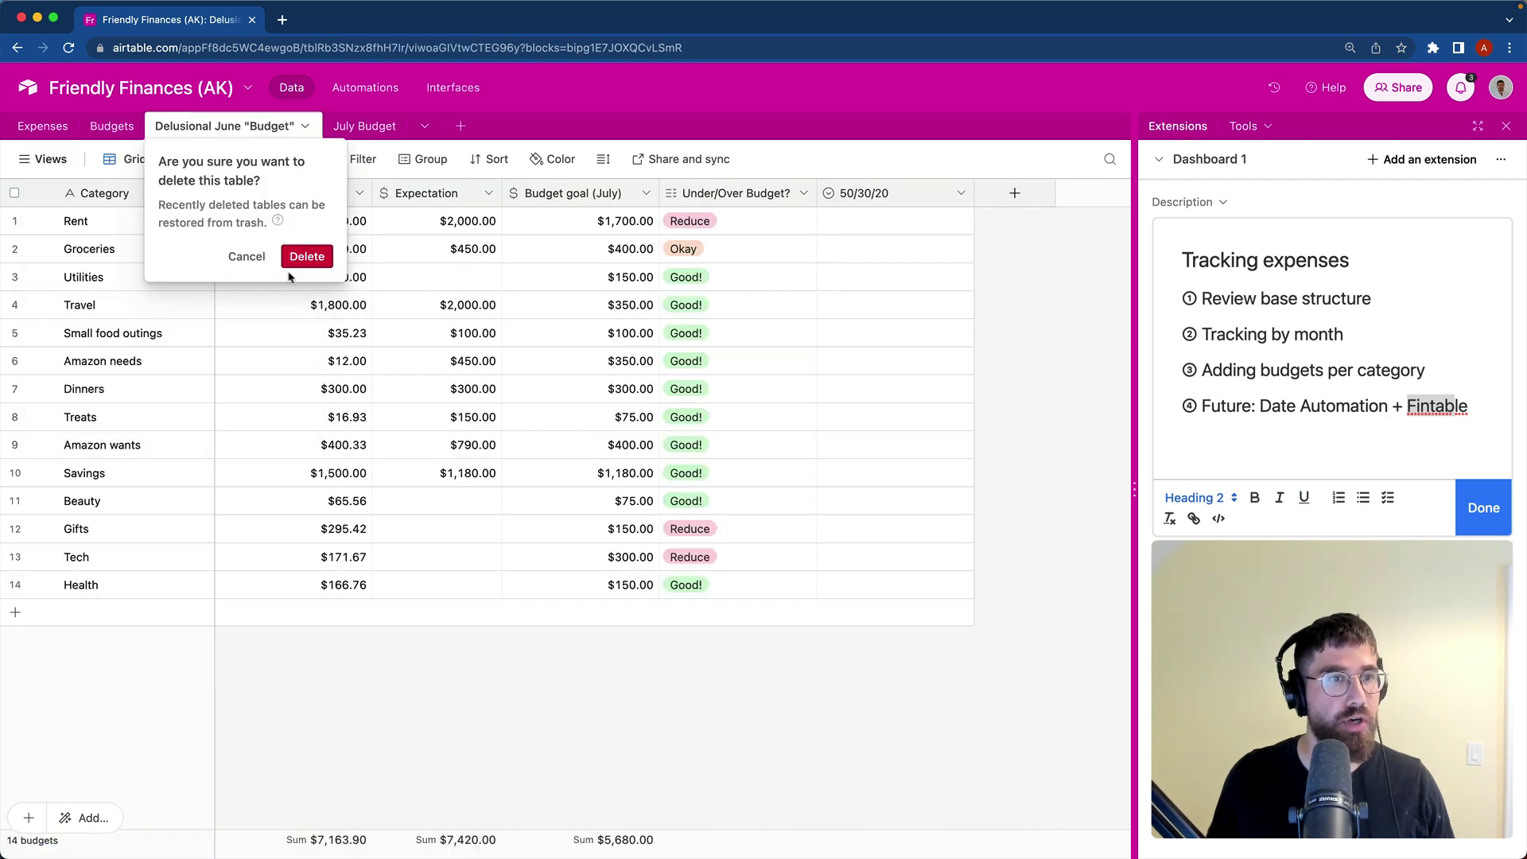
left_click(306, 253)
Step: Delete the July Budget table
left_click(227, 119)
left_click(229, 126)
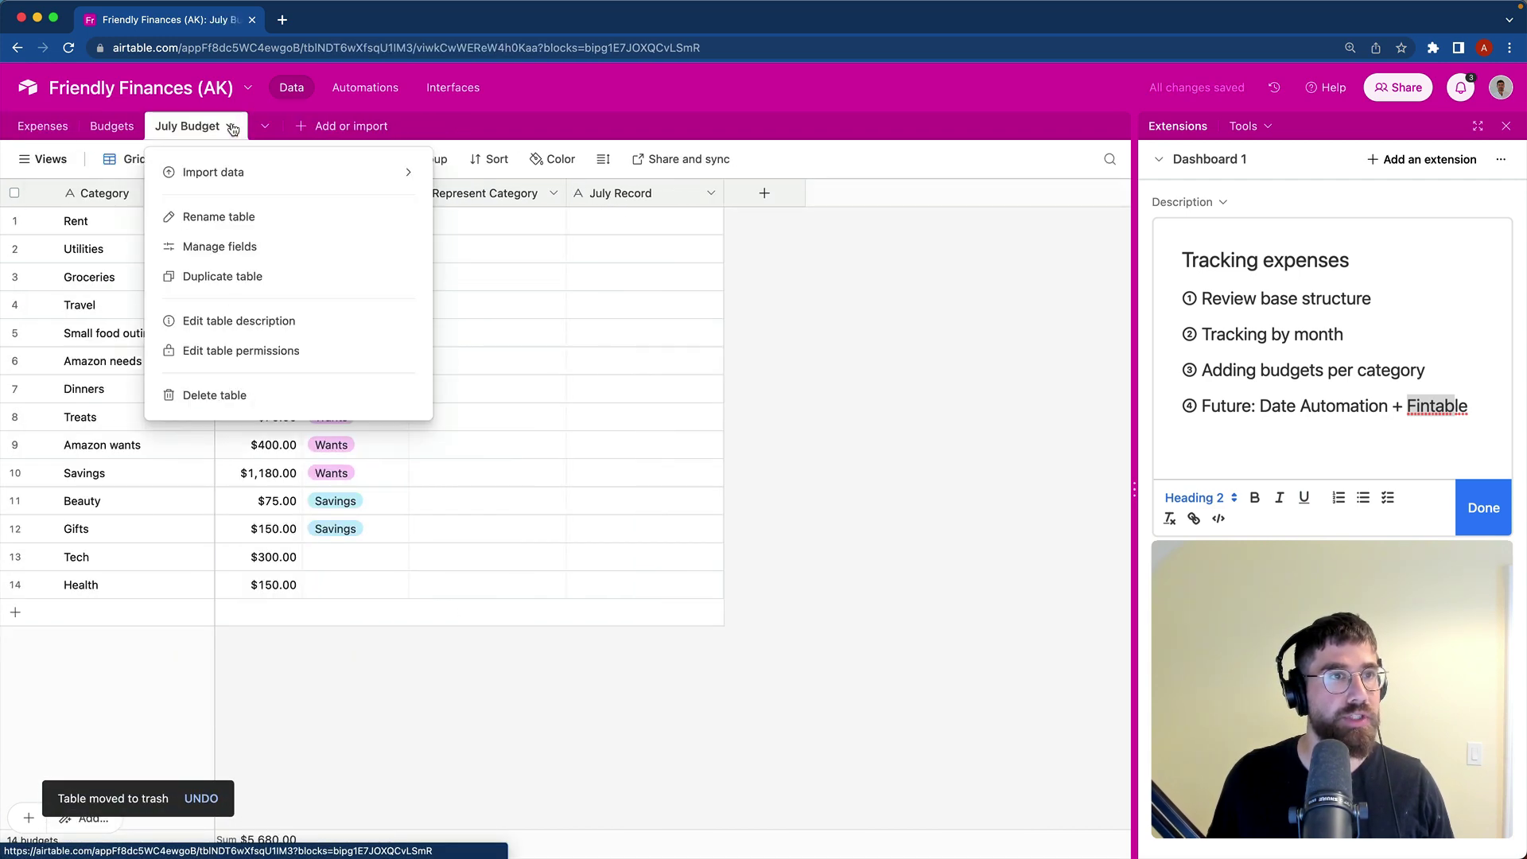
left_click(232, 393)
left_click(307, 256)
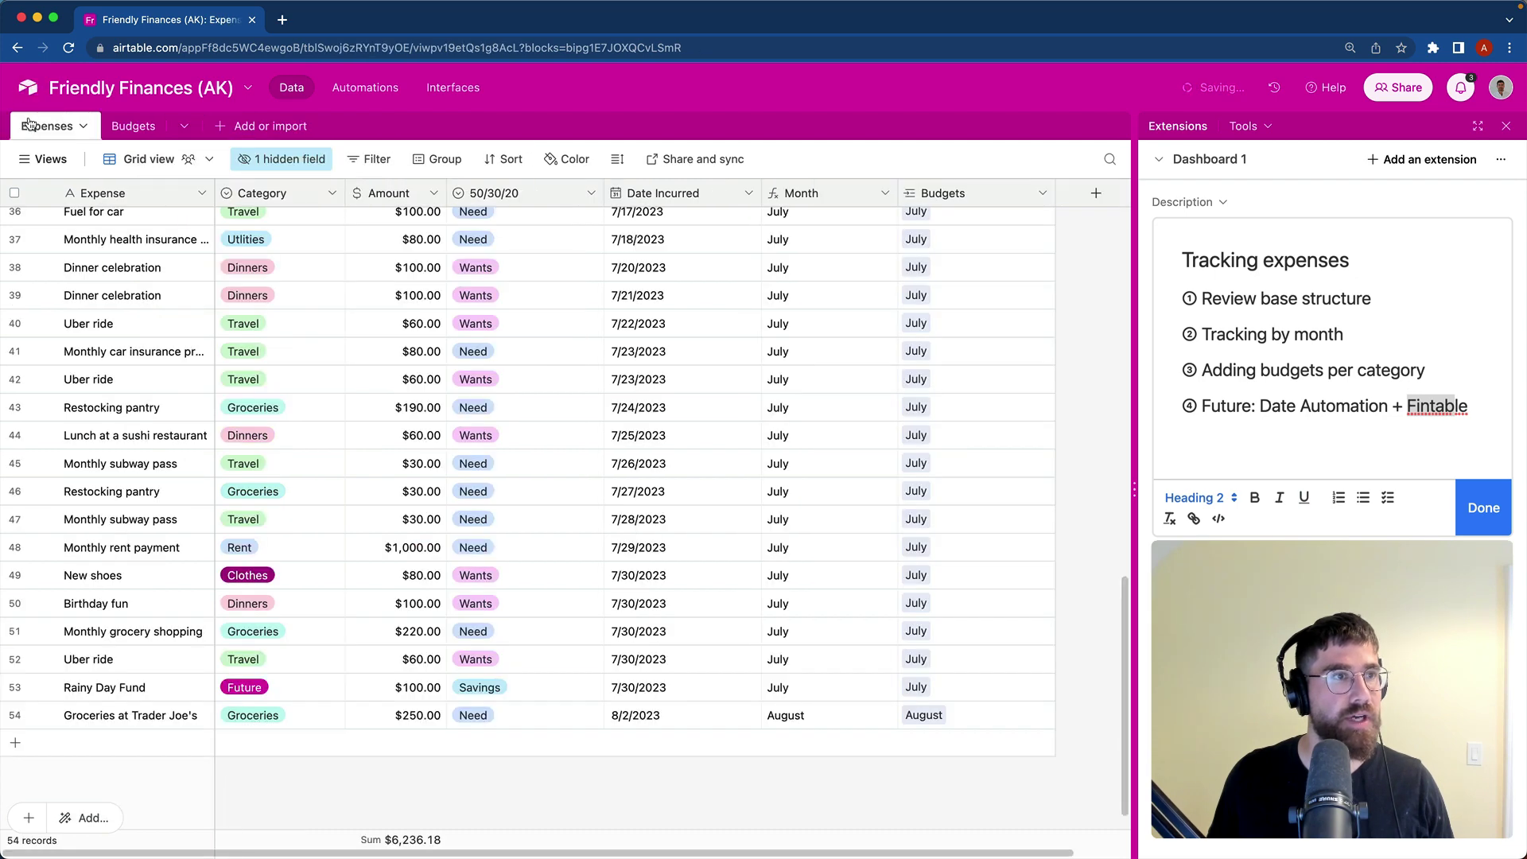
scroll(714, 780, "down", 1)
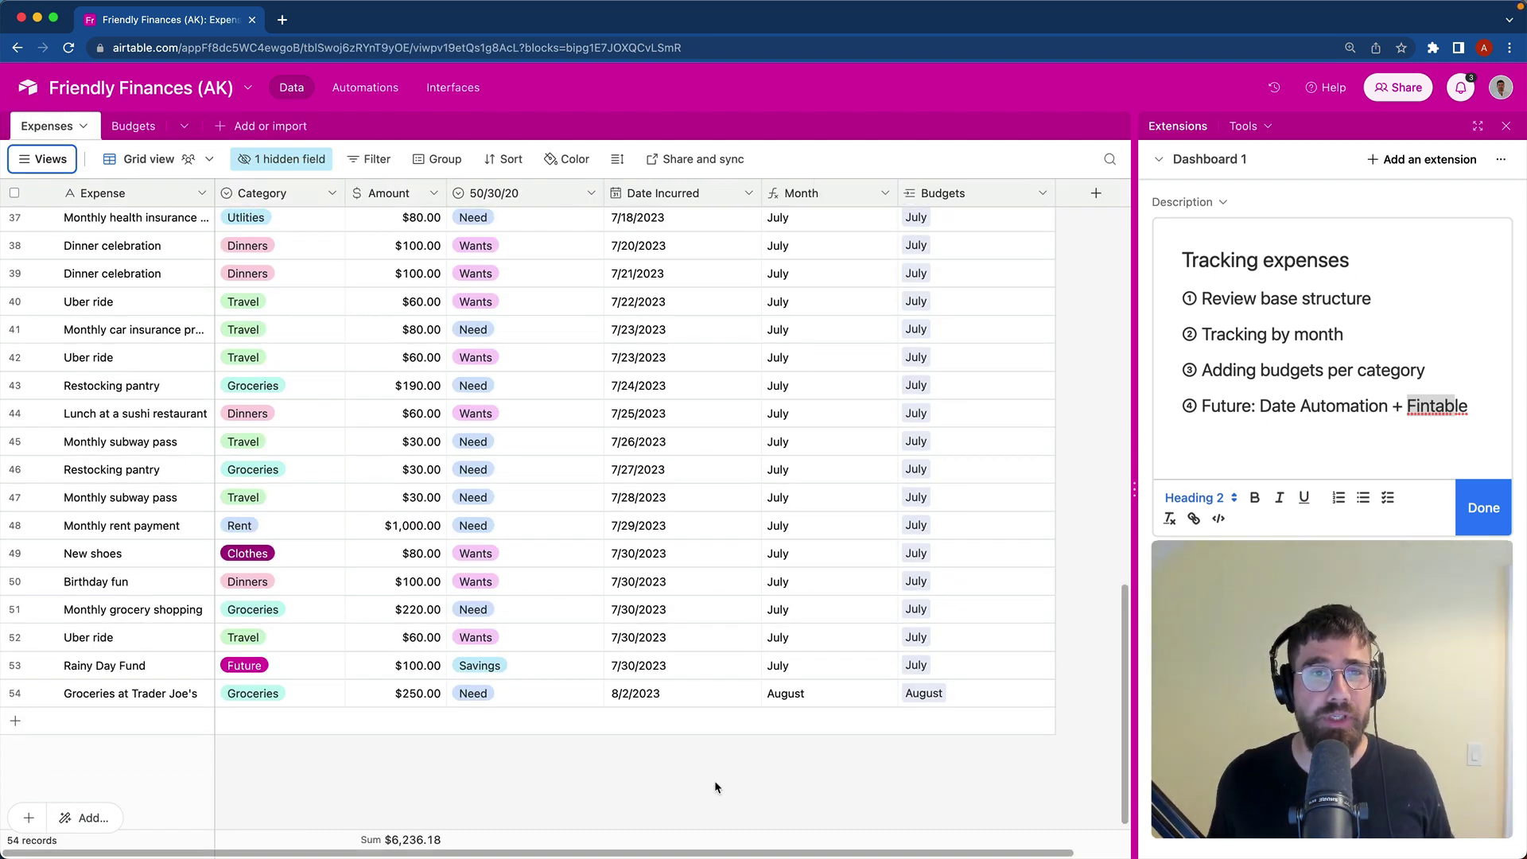
left_click(46, 159)
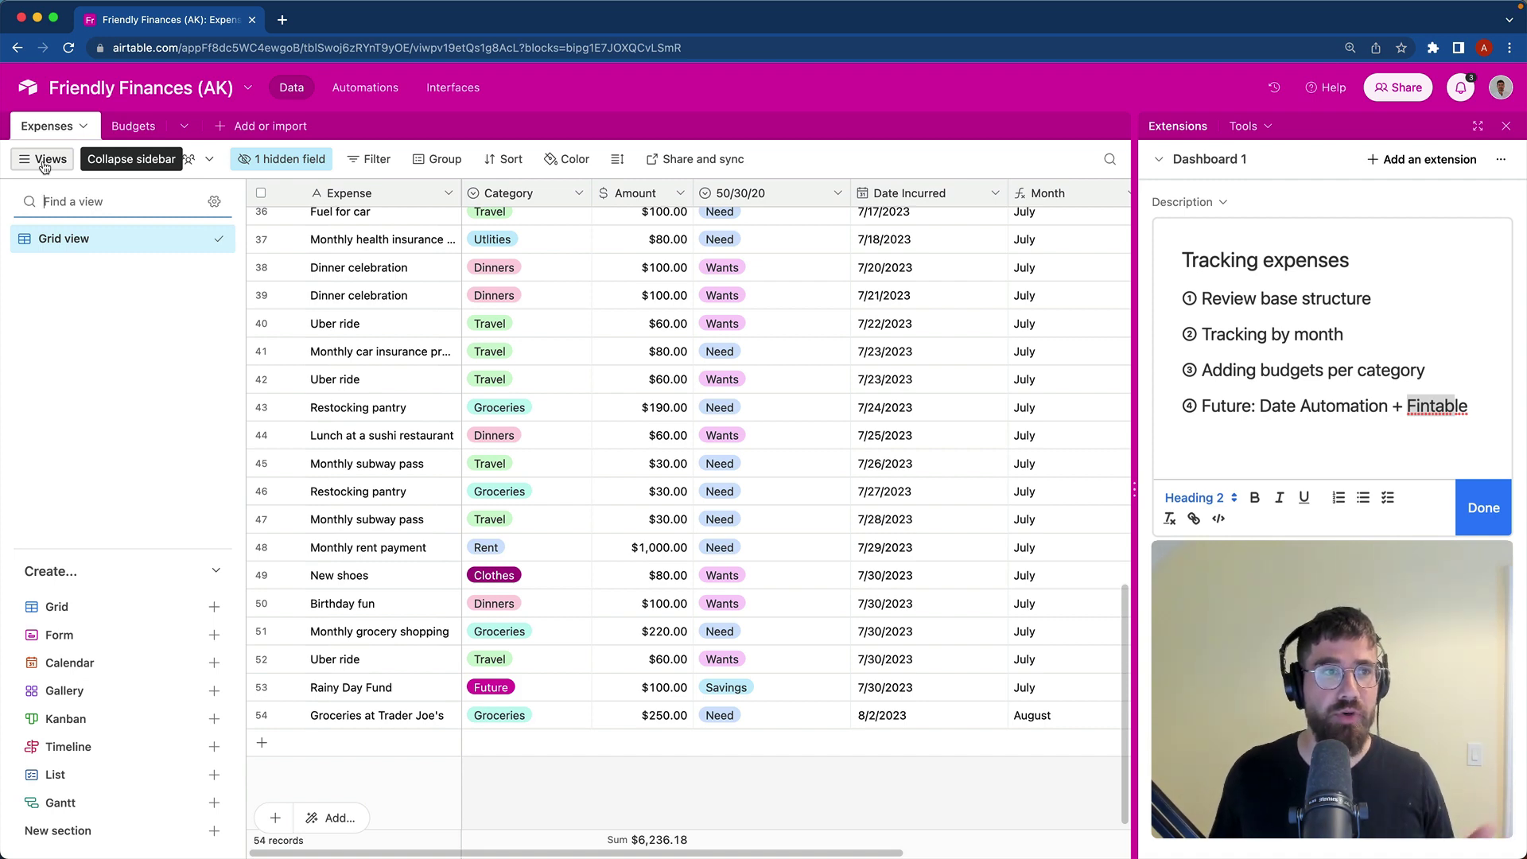
left_click(45, 163)
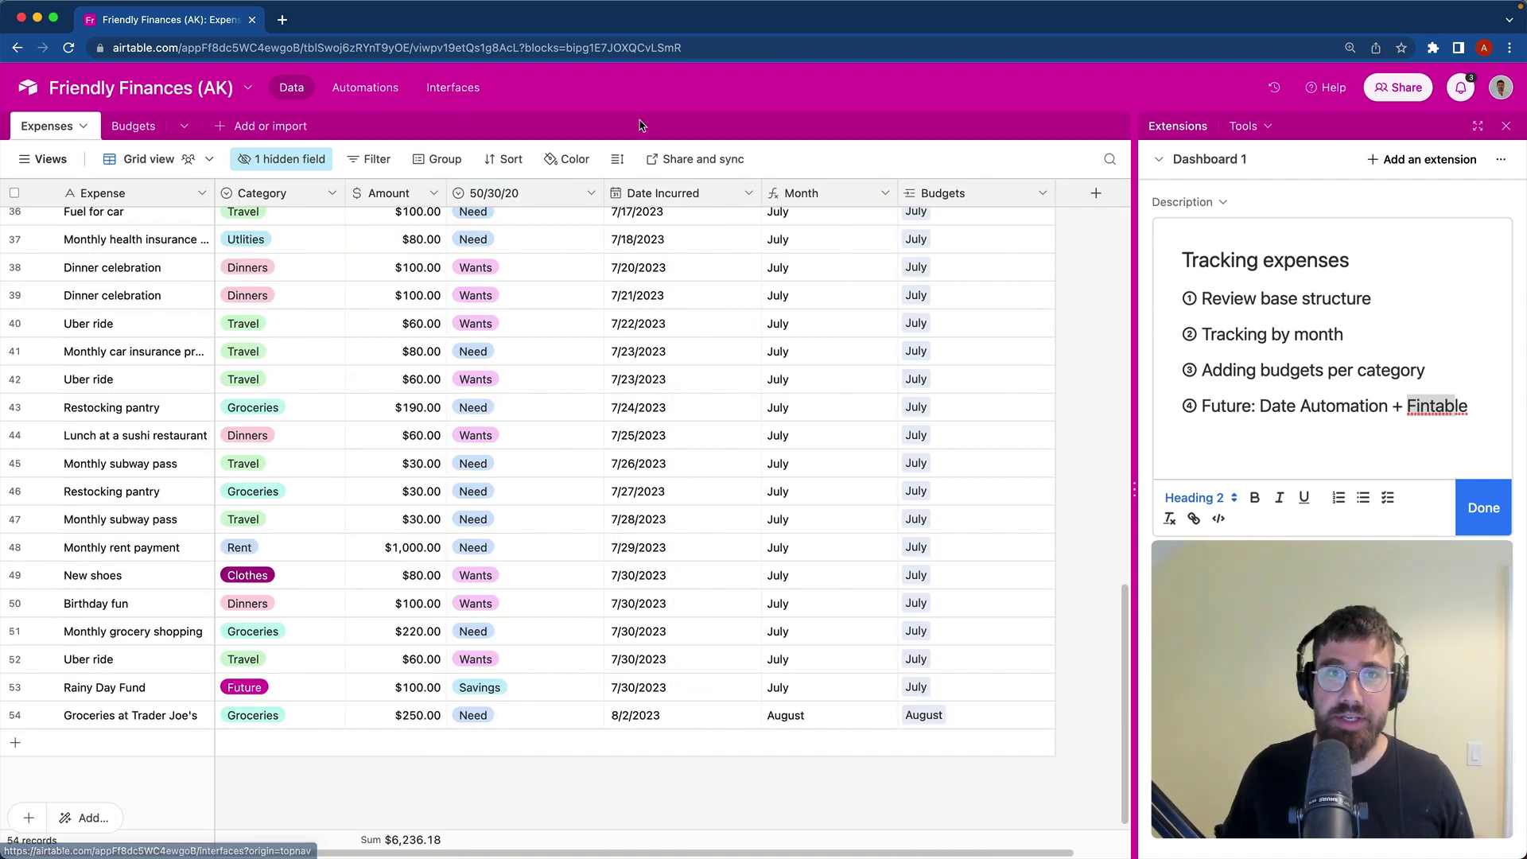